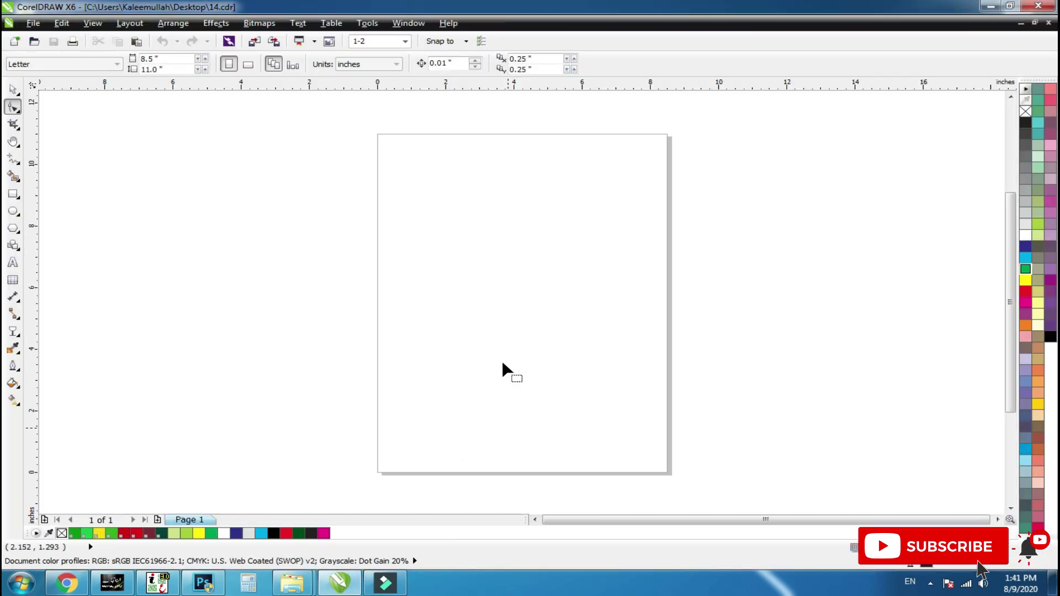
# Zoom the page to 192% so the rows of Independence Day clipart tiles fill the view.
pyautogui.click(607, 265)
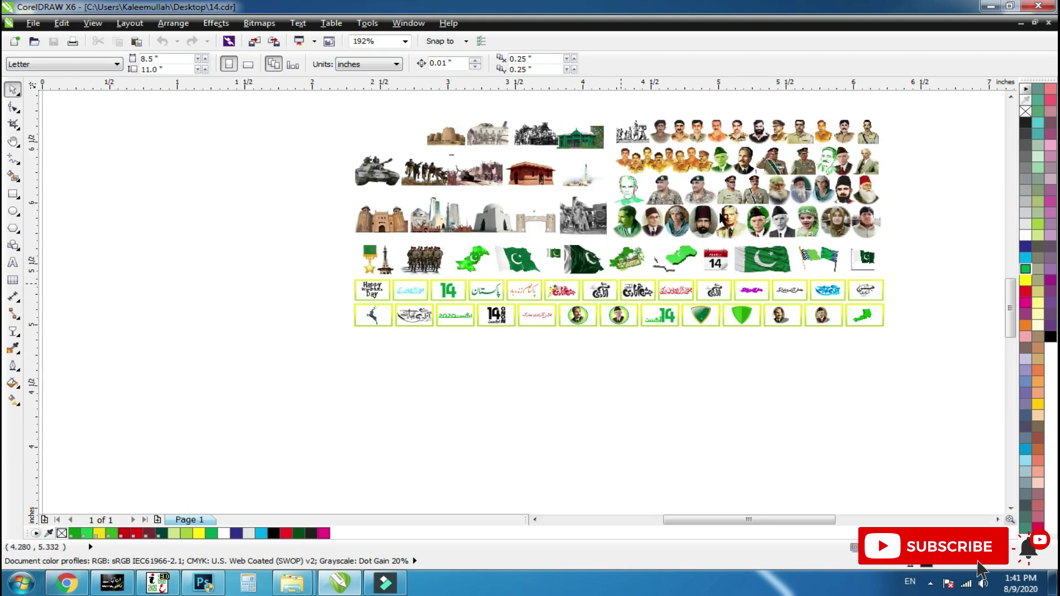
# Zoom onto the officer portraits and stretch the right-hand one slightly wider.
pyautogui.click(730, 190)
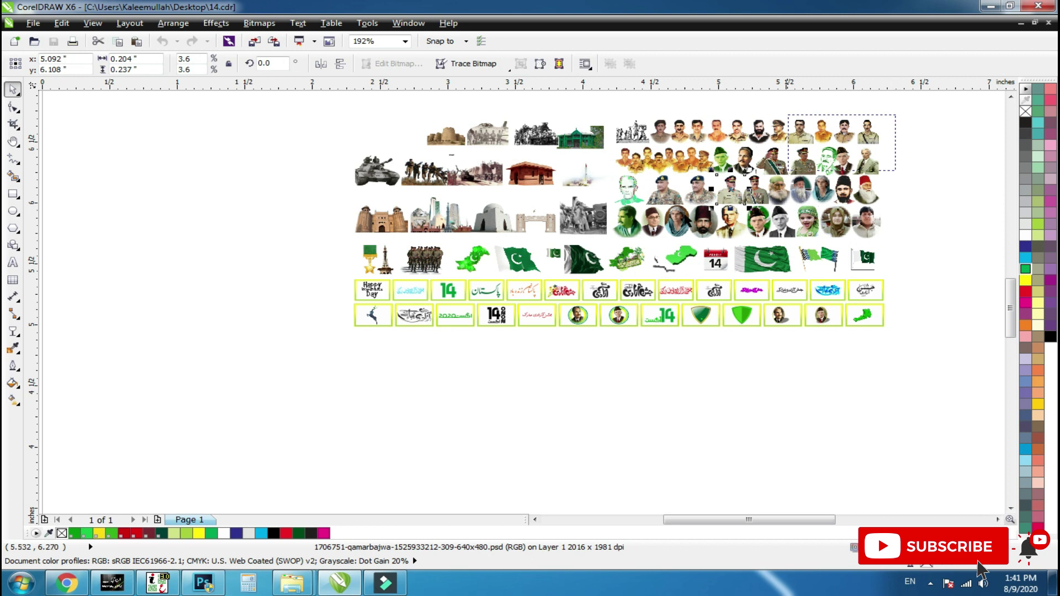
pyautogui.moveTo(787, 170); pyautogui.dragTo(700, 191)
pyautogui.press('F2')
pyautogui.moveTo(971, 105); pyautogui.dragTo(743, 249)
pyautogui.click(679, 343)
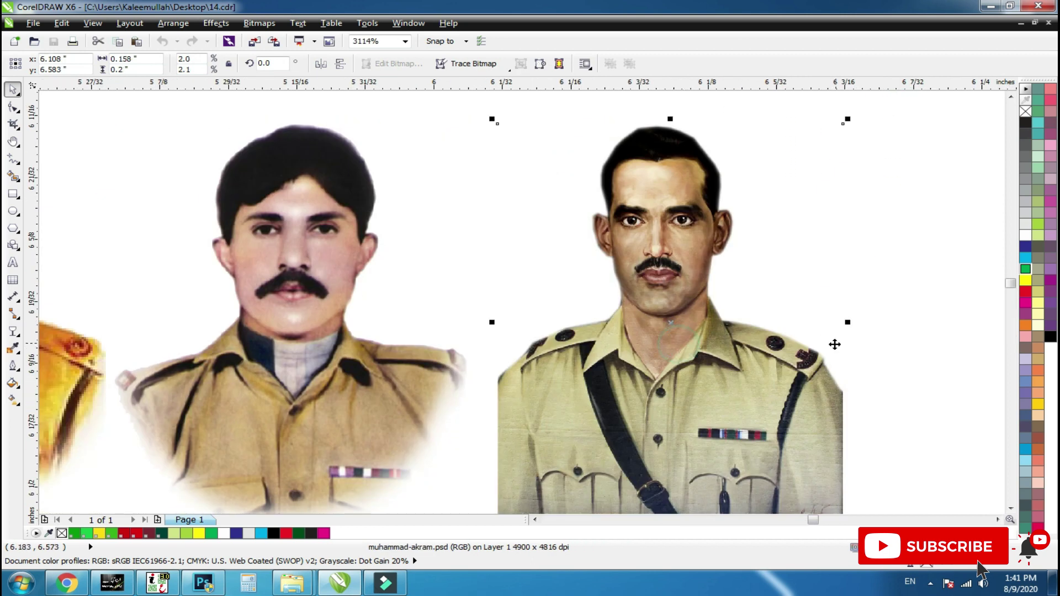
pyautogui.moveTo(845, 322); pyautogui.dragTo(864, 322)
# Trial-move four portraits up out of the row, undoing each move.
pyautogui.scroll(-2, 794, 279)
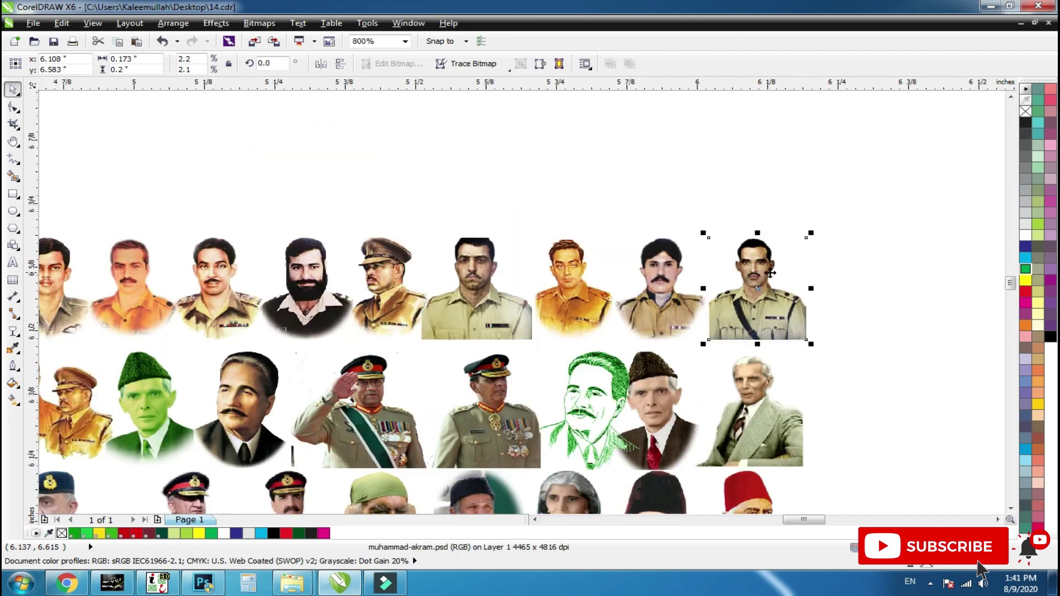
pyautogui.moveTo(571, 334); pyautogui.dragTo(446, 368)
pyautogui.scroll(-1, 771, 231)
pyautogui.press('F2')
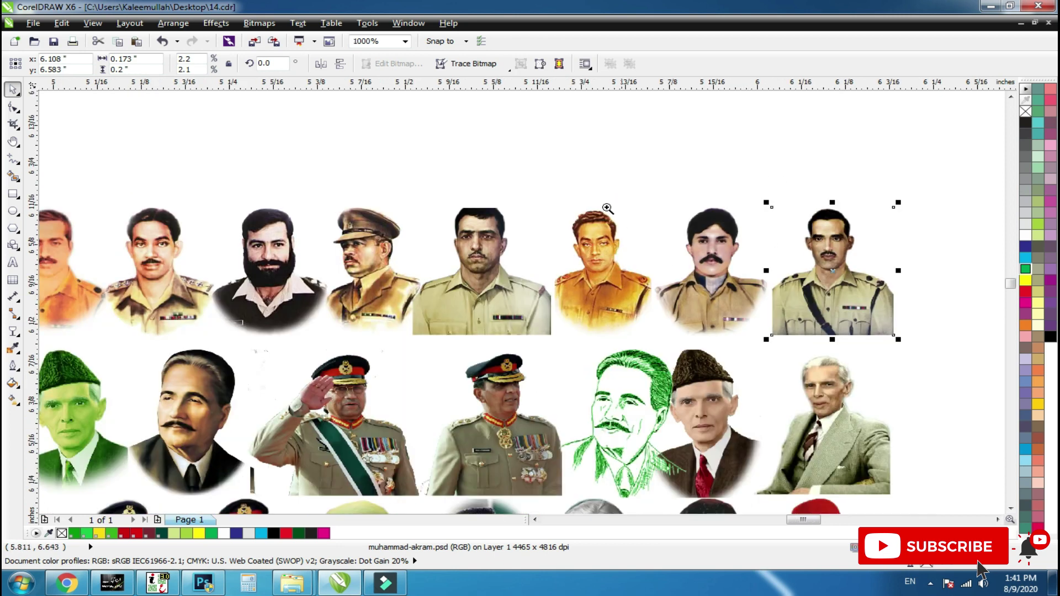
pyautogui.moveTo(600, 200); pyautogui.dragTo(325, 328)
pyautogui.scroll(-2, 525, 276)
pyautogui.moveTo(798, 293); pyautogui.dragTo(855, 221)
pyautogui.hotkey('ctrl', 'z')
pyautogui.moveTo(724, 295); pyautogui.dragTo(778, 158)
pyautogui.hotkey('ctrl', 'z')
pyautogui.moveTo(636, 290); pyautogui.dragTo(733, 113)
pyautogui.hotkey('ctrl', 'z')
pyautogui.moveTo(554, 315); pyautogui.dragTo(552, 209)
pyautogui.hotkey('ctrl', 'z')
# Move the capped officer portrait above the row, leaving the bearded portrait in place.
pyautogui.click(353, 279)
pyautogui.click(463, 276)
pyautogui.moveTo(464, 276); pyautogui.dragTo(484, 177)
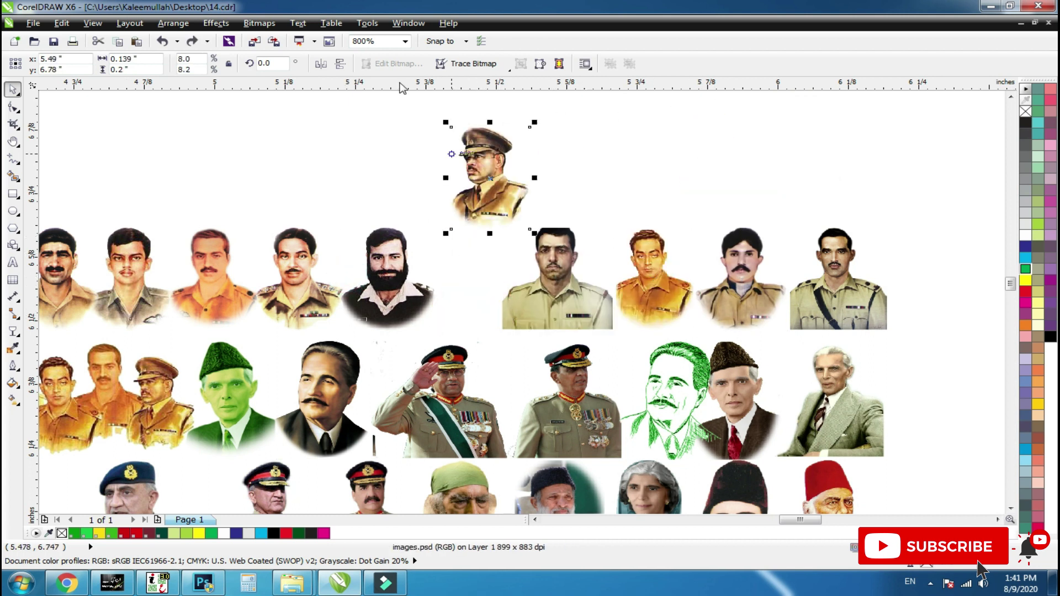
pyautogui.click(164, 41)
pyautogui.moveTo(377, 263); pyautogui.dragTo(382, 194)
pyautogui.hotkey('ctrl', 'z')
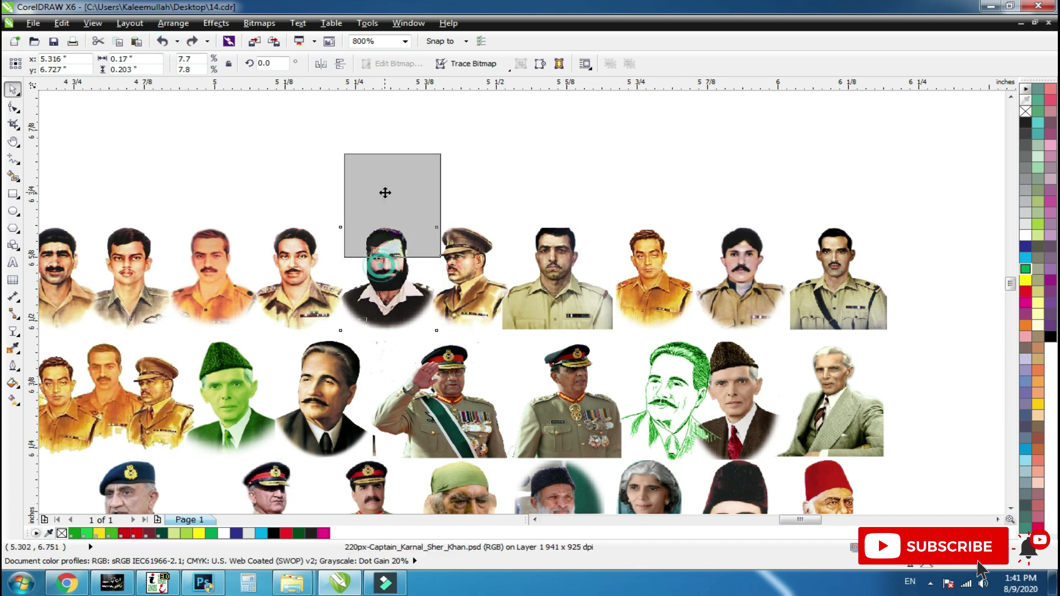
# Test raising, nudging and stretching top-row portraits, undoing each change.
pyautogui.click(235, 289)
pyautogui.scroll(-1, 362, 274)
pyautogui.press('F2')
pyautogui.moveTo(423, 234); pyautogui.dragTo(158, 338)
pyautogui.moveTo(680, 311); pyautogui.dragTo(705, 212)
pyautogui.hotkey('ctrl', 'z')
pyautogui.click(363, 285)
pyautogui.moveTo(363, 286); pyautogui.dragTo(387, 290)
pyautogui.hotkey('ctrl', 'z')
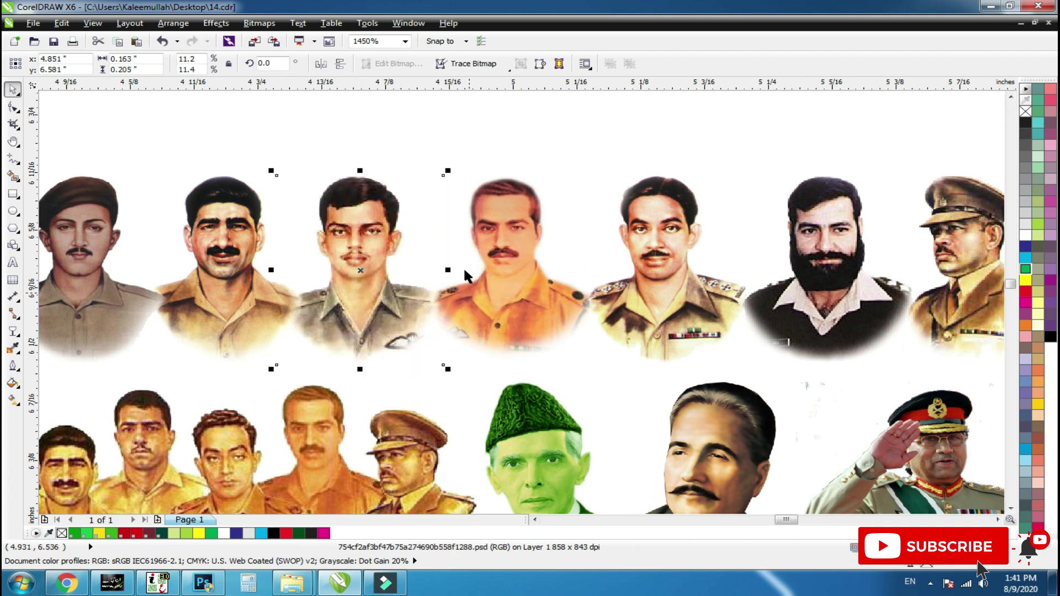
pyautogui.moveTo(454, 270); pyautogui.dragTo(479, 266)
pyautogui.hotkey('ctrl', 'z')
# Try moving the black-and-white migration picture straight up, then undo it.
pyautogui.scroll(-1, 485, 263)
pyautogui.press('F2')
pyautogui.moveTo(448, 190); pyautogui.dragTo(187, 333)
pyautogui.moveTo(489, 349); pyautogui.dragTo(310, 431)
pyautogui.press('F3')
pyautogui.press('F3')
pyautogui.click(439, 352)
pyautogui.moveTo(473, 352); pyautogui.dragTo(500, 259)
pyautogui.hotkey('ctrl', 'z')
pyautogui.scroll(2, 506, 276)
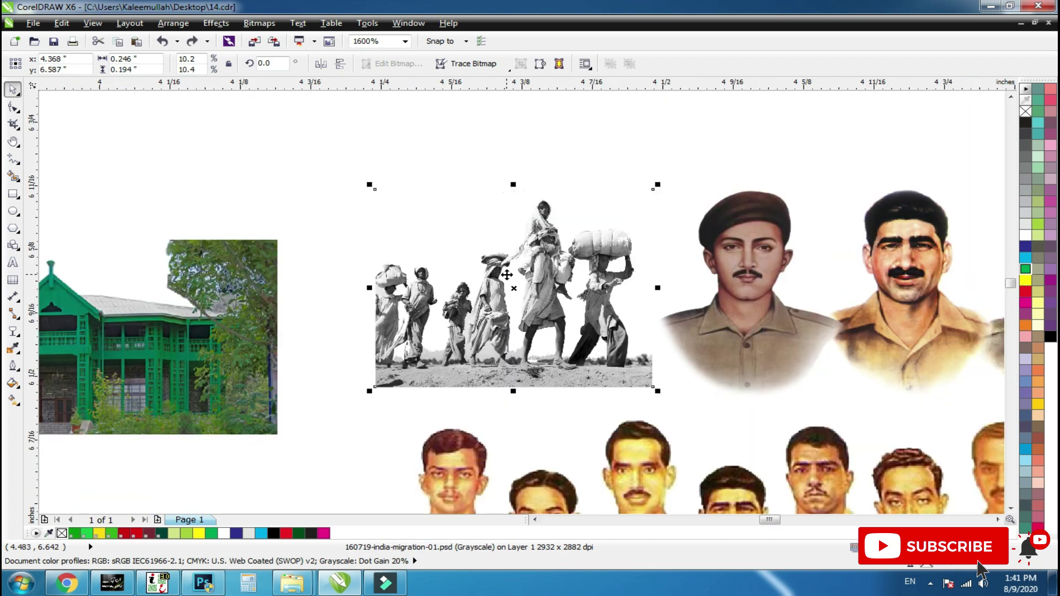
pyautogui.scroll(5, 685, 348)
pyautogui.scroll(-2, 519, 309)
# Shrink the soldier portrait group about its centre and shift it slightly left.
pyautogui.press('F2')
pyautogui.moveTo(340, 167); pyautogui.dragTo(697, 248)
pyautogui.scroll(-1, 639, 242)
pyautogui.scroll(-3, 583, 245)
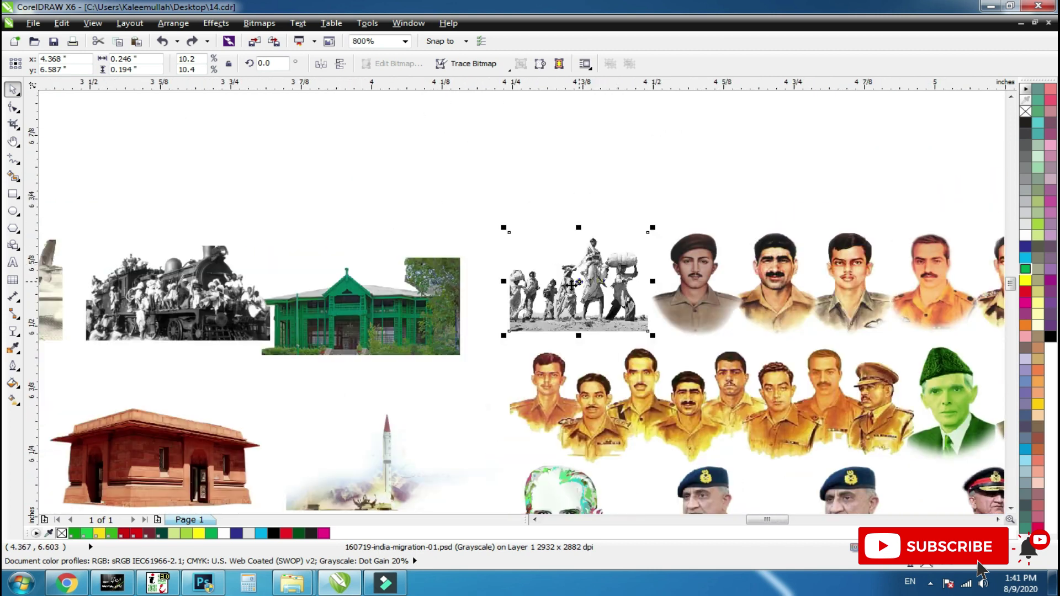
pyautogui.scroll(2, 883, 393)
pyautogui.click(560, 331)
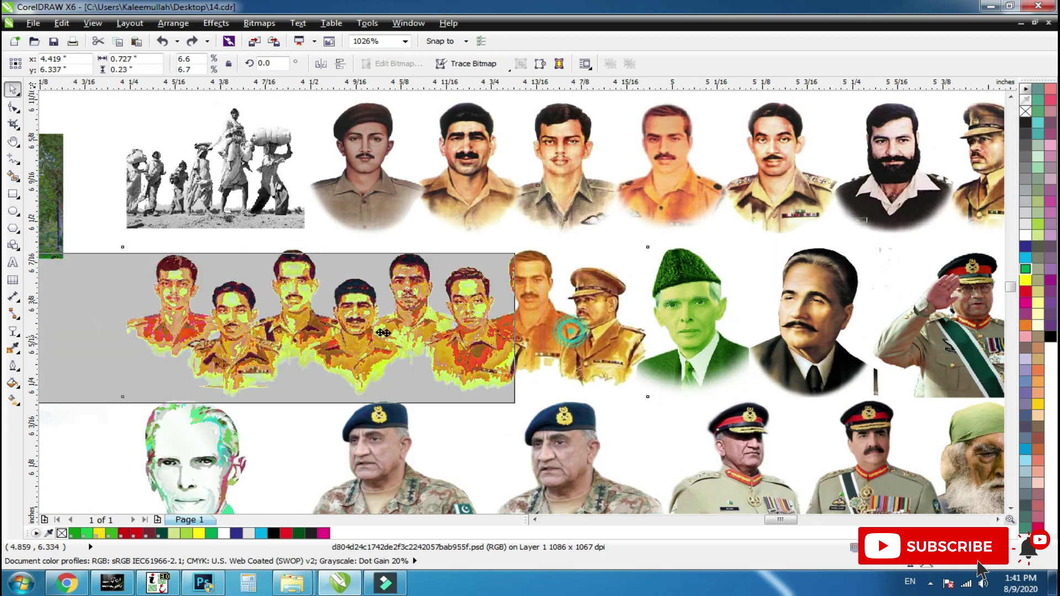
pyautogui.moveTo(652, 402); pyautogui.dragTo(639, 398)
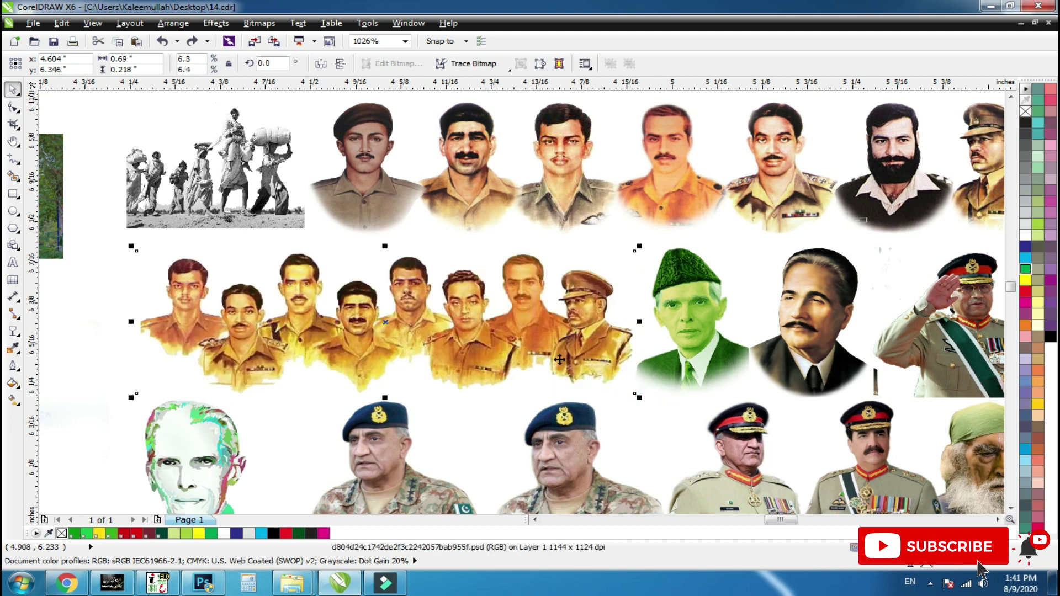
pyautogui.moveTo(633, 343); pyautogui.dragTo(615, 340)
# Move the green-cap portrait left and inspect the saluting general's portrait up close.
pyautogui.click(749, 326)
pyautogui.moveTo(718, 305); pyautogui.dragTo(646, 352)
pyautogui.press('F2')
pyautogui.moveTo(570, 232); pyautogui.dragTo(905, 386)
pyautogui.scroll(-2, 742, 326)
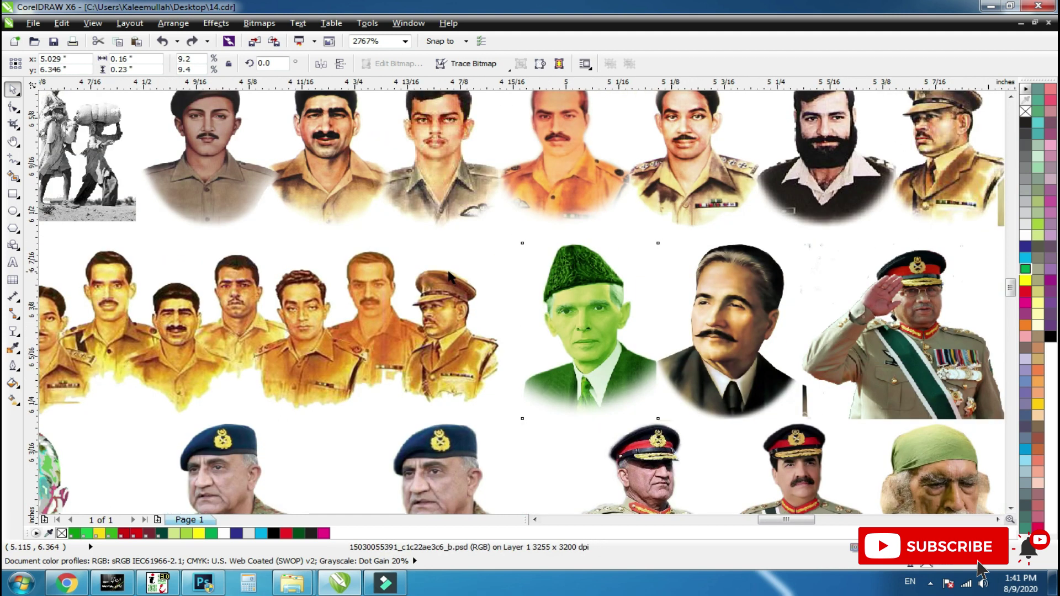
pyautogui.scroll(-3, 448, 276)
pyautogui.moveTo(496, 245); pyautogui.dragTo(857, 377)
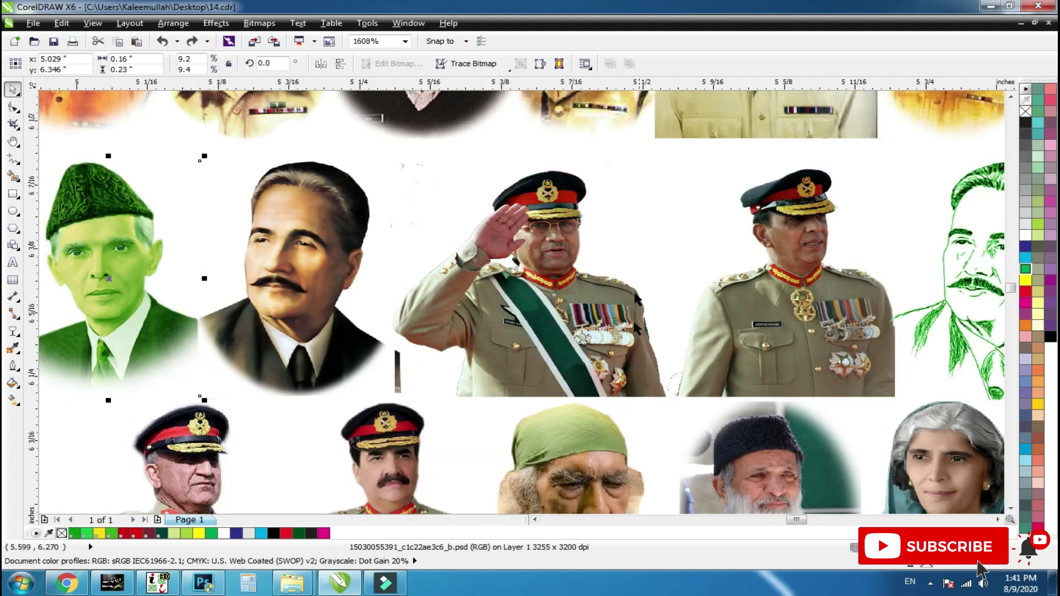
pyautogui.moveTo(580, 252); pyautogui.dragTo(655, 287)
pyautogui.scroll(-3, 602, 280)
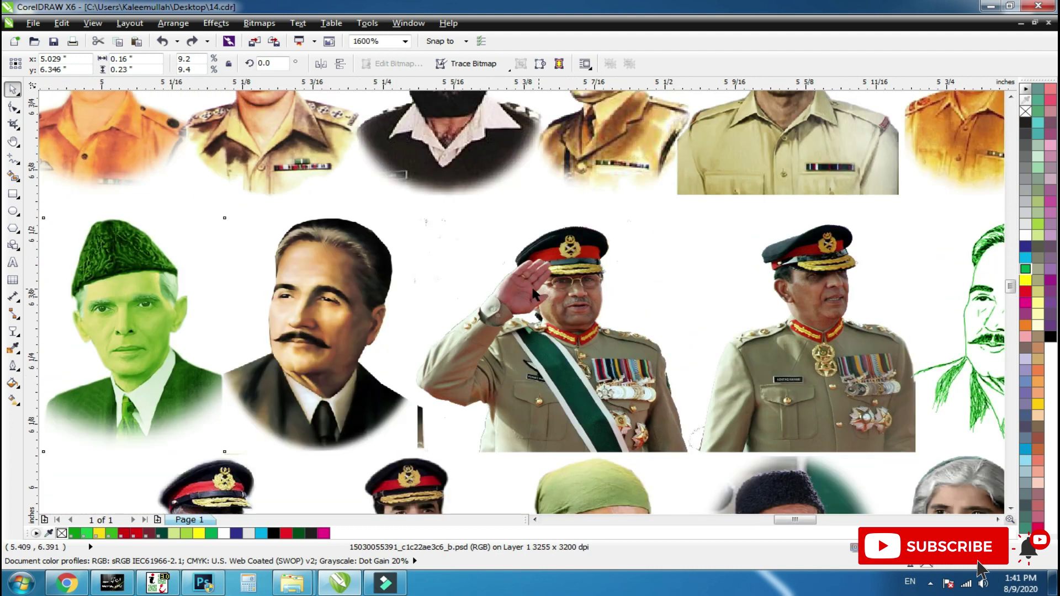
# Shift the fur-cap and seated end portraits right, clear of the green Iqbal sketch.
pyautogui.click(580, 309)
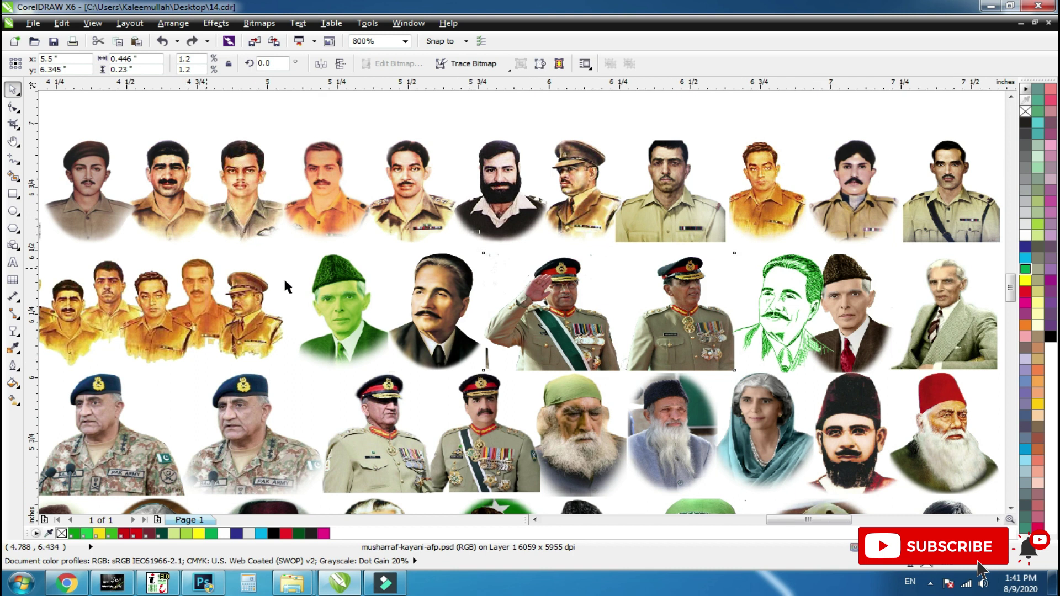
pyautogui.scroll(-2, 205, 265)
pyautogui.scroll(2, 328, 282)
pyautogui.click(654, 315)
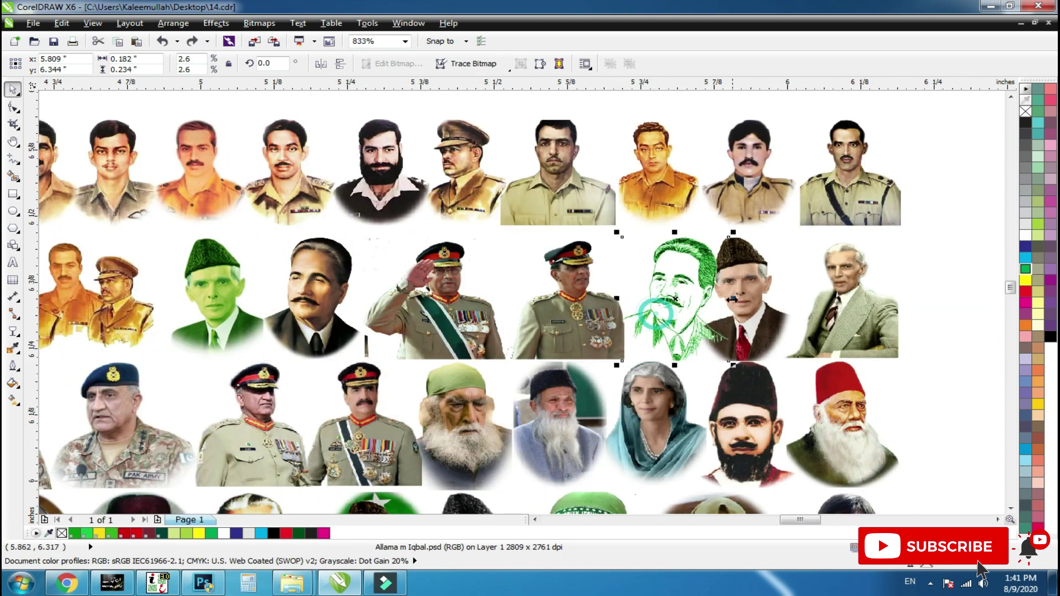
pyautogui.moveTo(748, 308); pyautogui.dragTo(765, 312)
pyautogui.keyDown('shift'); pyautogui.click(848, 335); pyautogui.keyUp('shift')
pyautogui.moveTo(849, 335); pyautogui.dragTo(870, 323)
pyautogui.keyDown('shift'); pyautogui.click(759, 321); pyautogui.keyUp('shift')
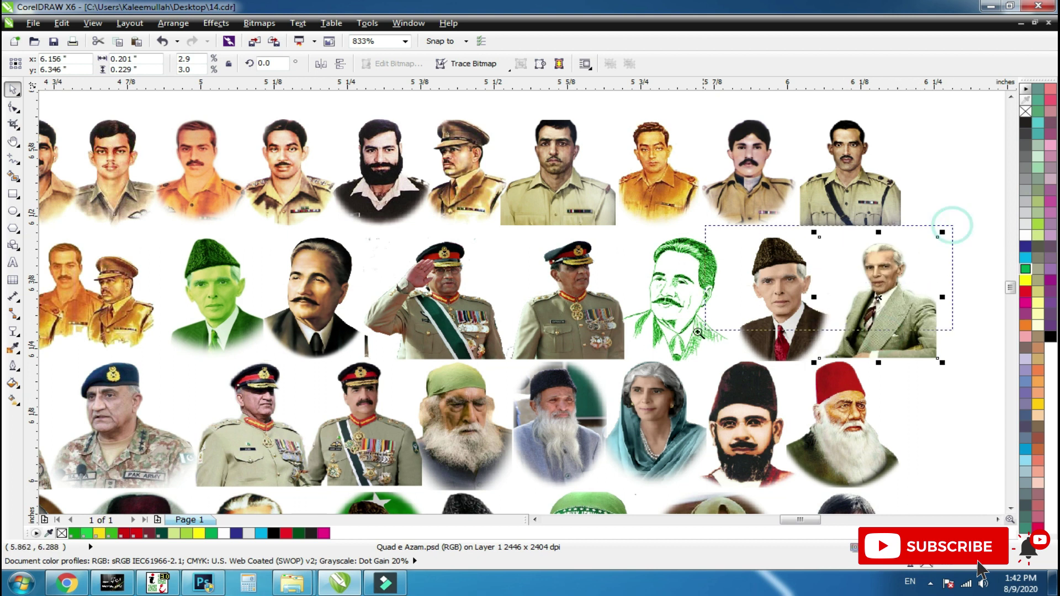
pyautogui.scroll(3, 916, 265)
pyautogui.scroll(-5, 652, 338)
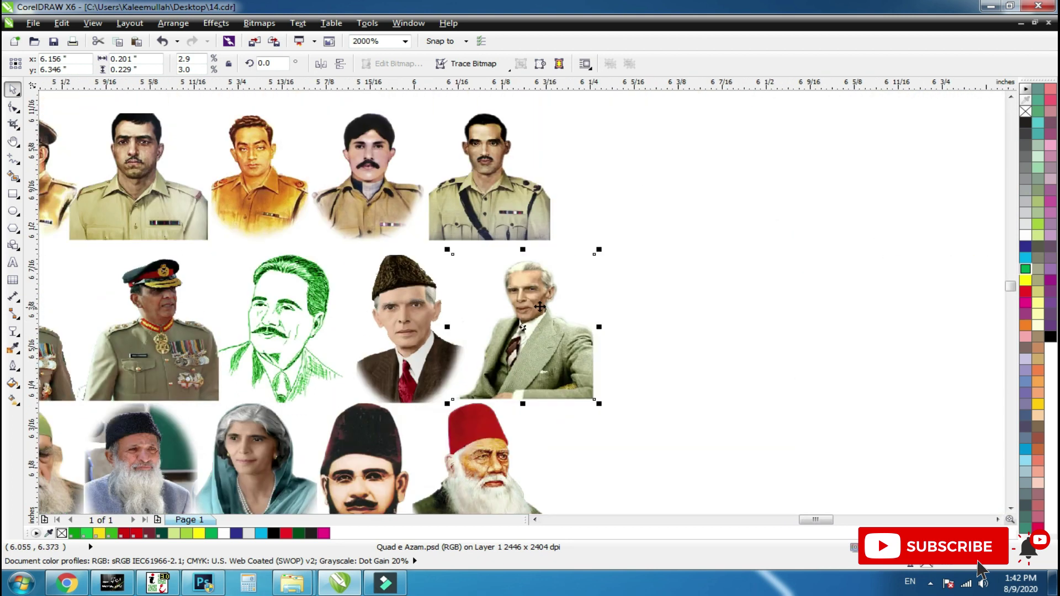
pyautogui.scroll(2, 653, 339)
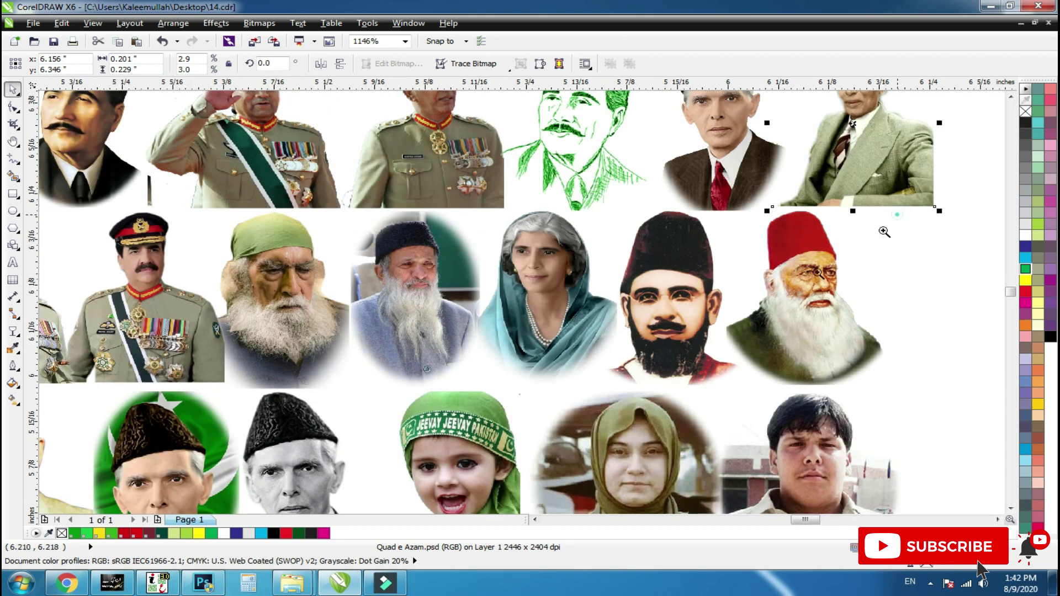
pyautogui.scroll(2, 812, 276)
pyautogui.scroll(-4, 382, 362)
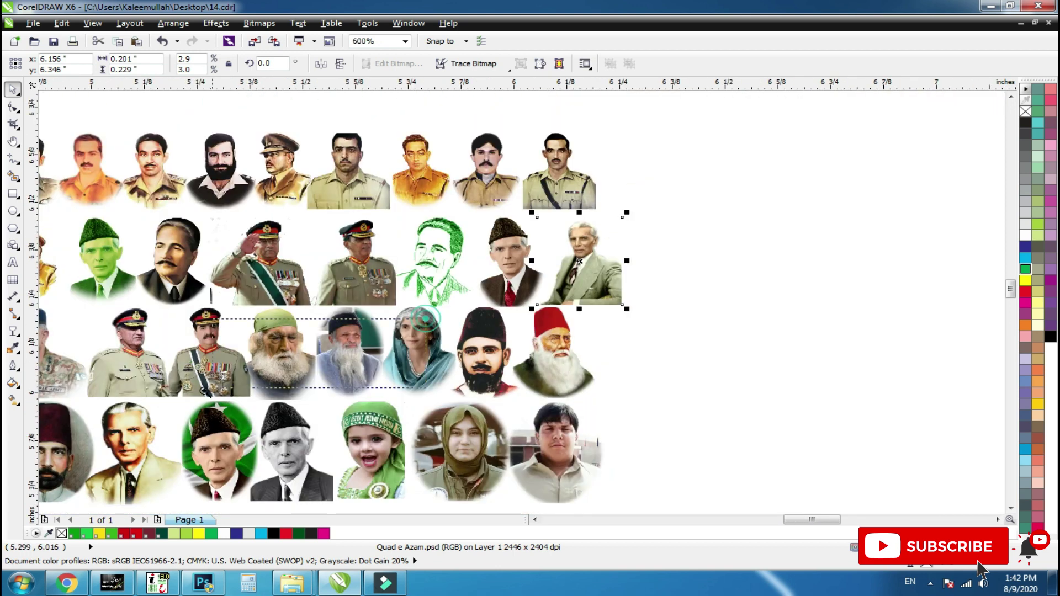
pyautogui.scroll(3, 386, 378)
pyautogui.scroll(3, 637, 292)
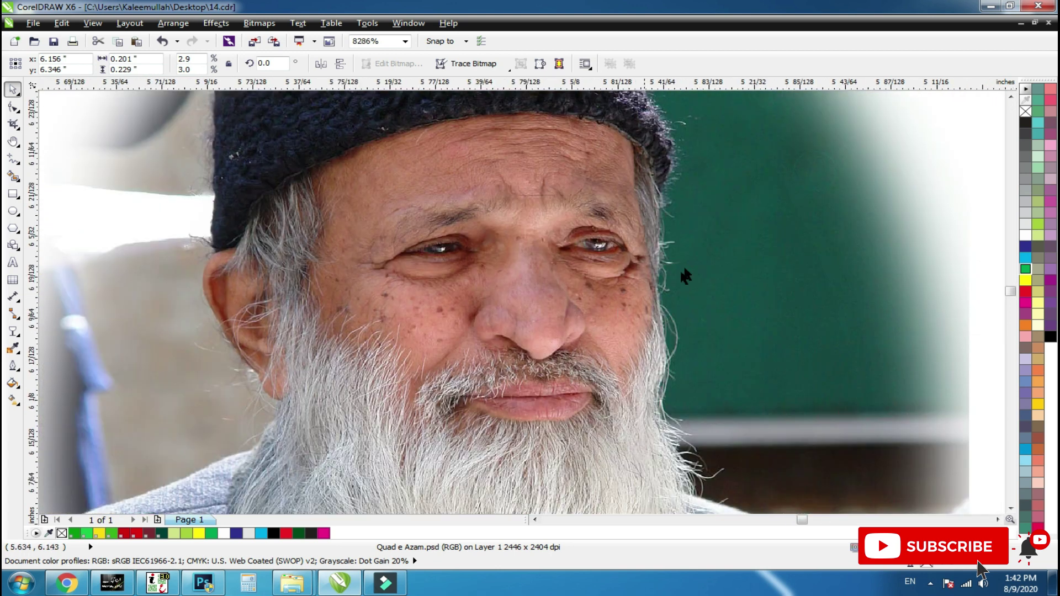
pyautogui.click(634, 211)
pyautogui.scroll(-1, 549, 339)
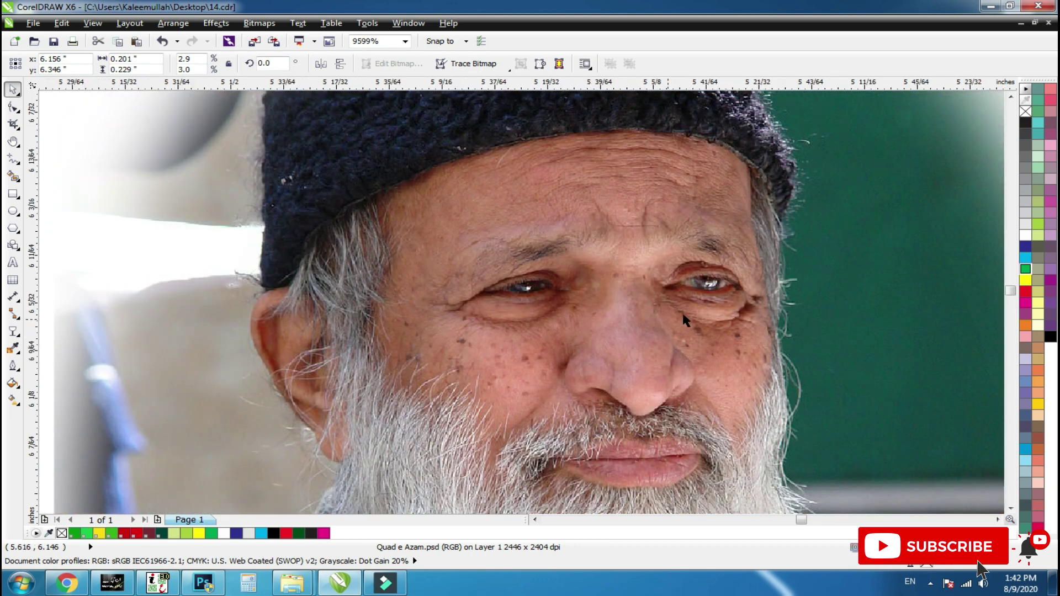
pyautogui.scroll(-2, 682, 316)
pyautogui.scroll(-2, 662, 314)
pyautogui.scroll(2, 649, 319)
pyautogui.scroll(-2, 650, 326)
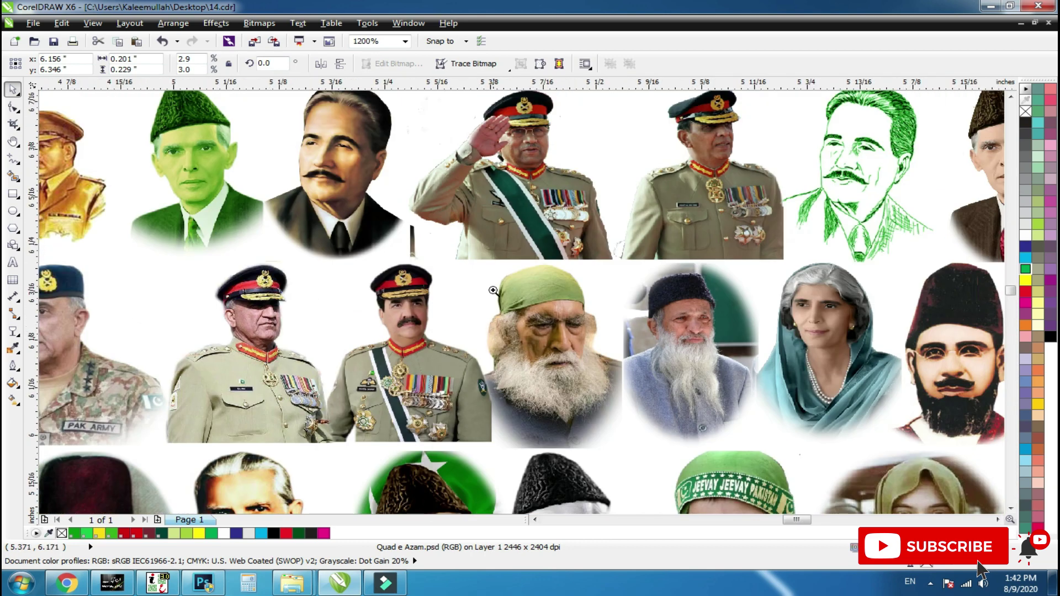
pyautogui.scroll(3, 232, 402)
pyautogui.scroll(-2, 878, 321)
pyautogui.moveTo(709, 255); pyautogui.dragTo(281, 354)
pyautogui.press('F2')
pyautogui.moveTo(283, 248); pyautogui.dragTo(15, 382)
pyautogui.scroll(-1, 379, 281)
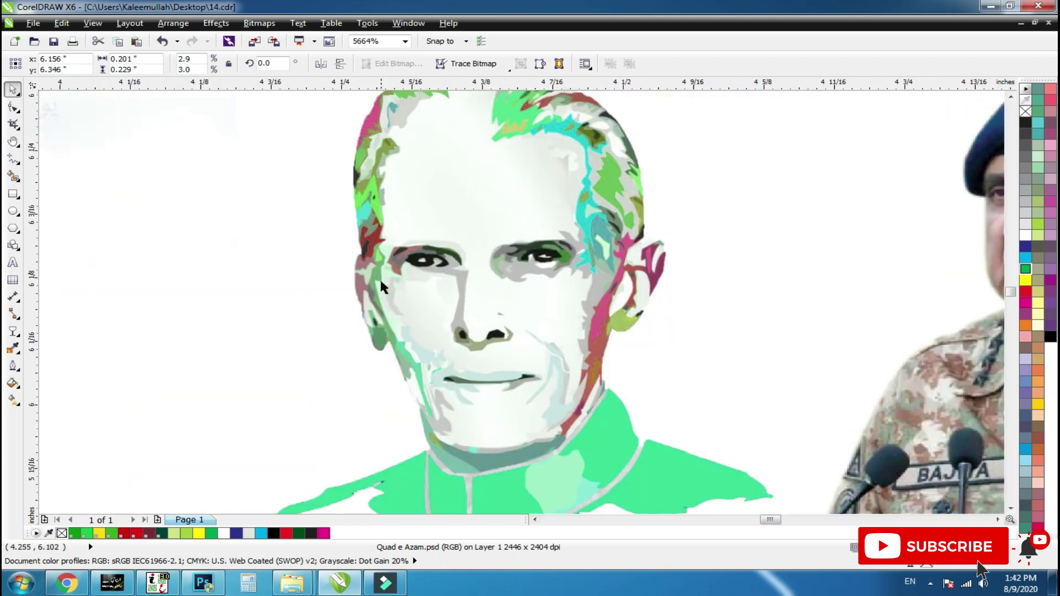
pyautogui.scroll(-4, 382, 289)
pyautogui.scroll(2, 528, 409)
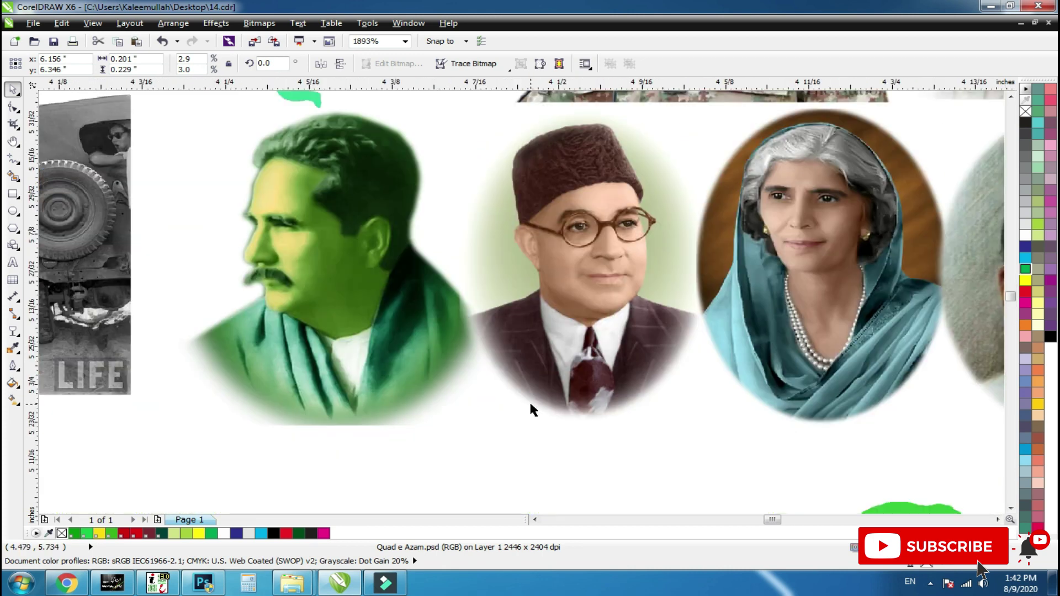
pyautogui.scroll(-3, 527, 396)
pyautogui.scroll(3, 628, 305)
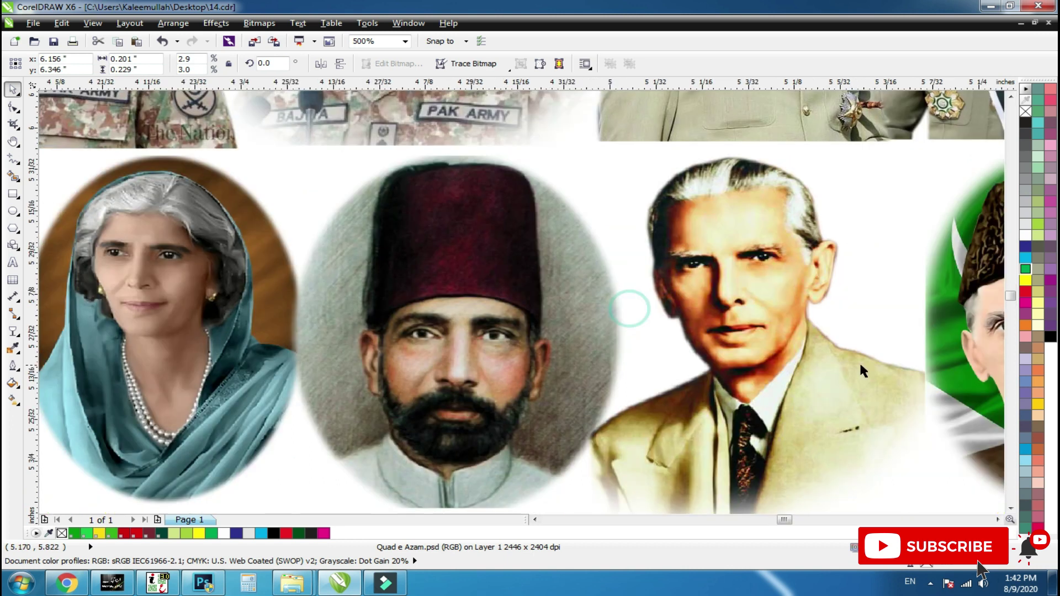
pyautogui.scroll(-3, 544, 297)
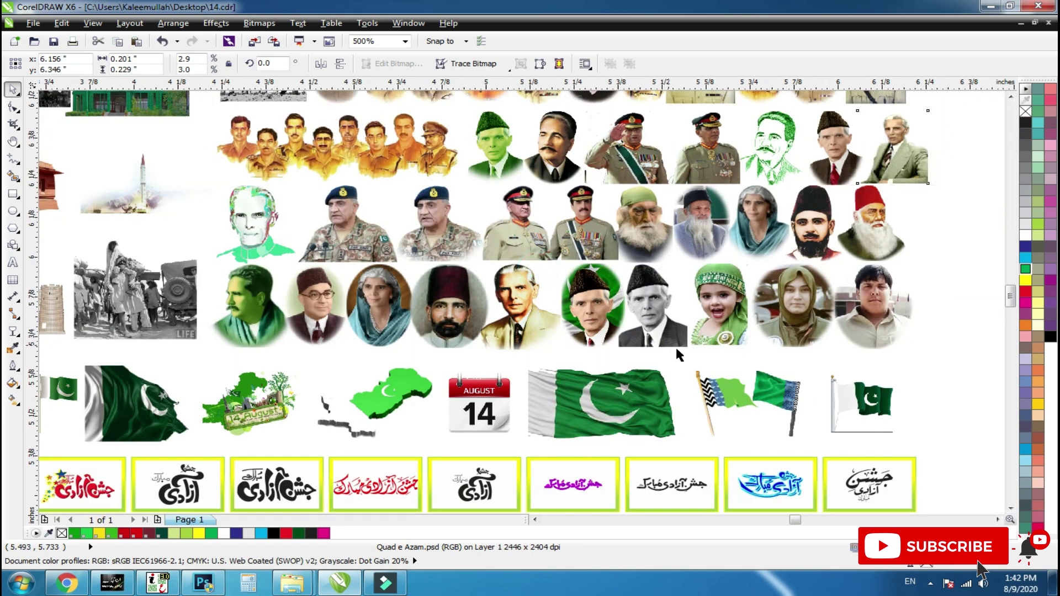
pyautogui.scroll(3, 613, 345)
pyautogui.scroll(-3, 313, 298)
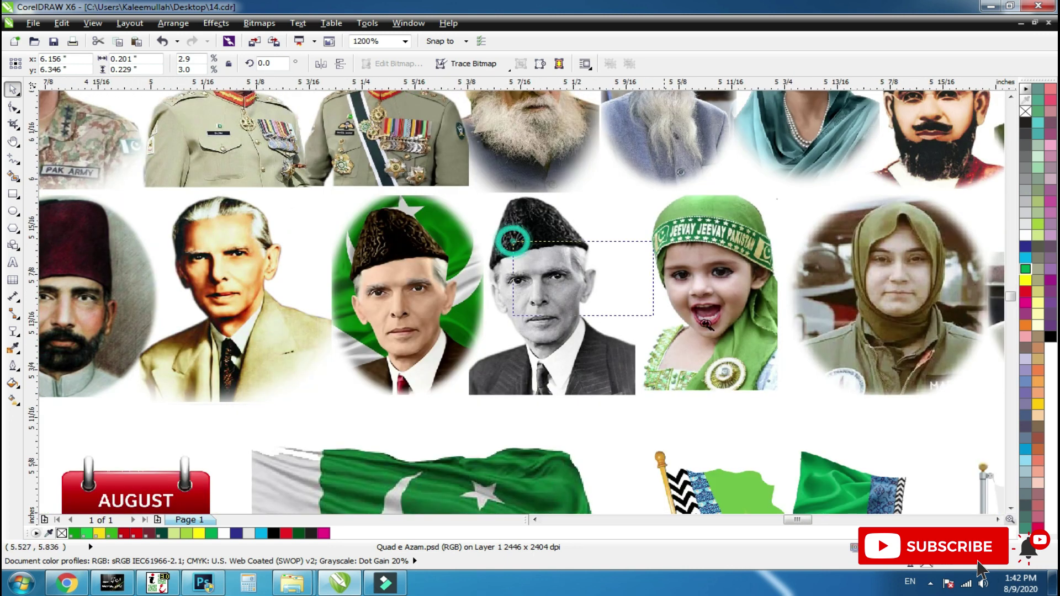
pyautogui.scroll(3, 704, 325)
pyautogui.scroll(-3, 472, 312)
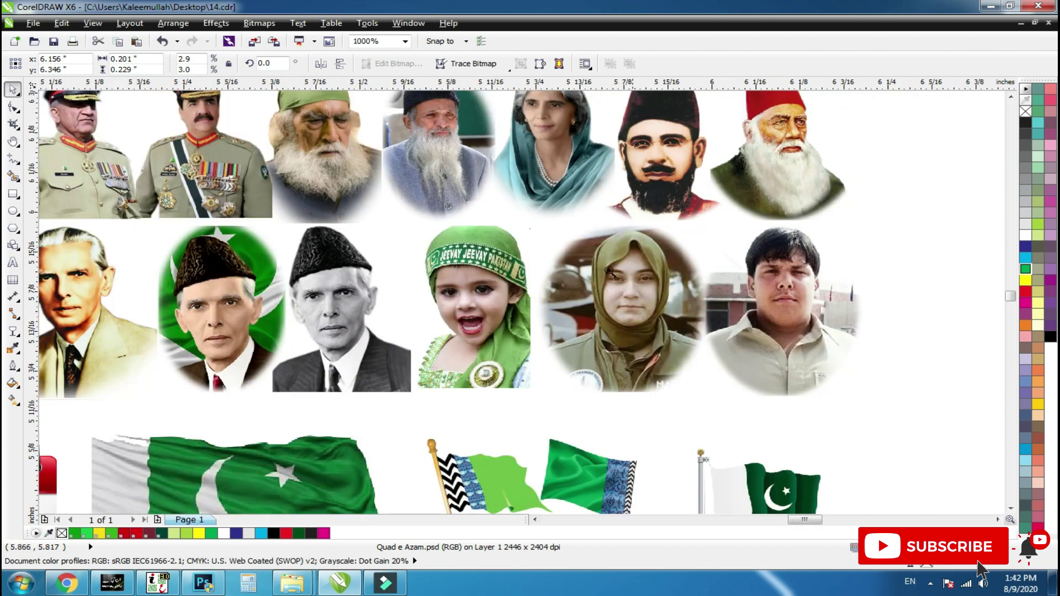
pyautogui.scroll(2, 799, 401)
pyautogui.scroll(-3, 564, 291)
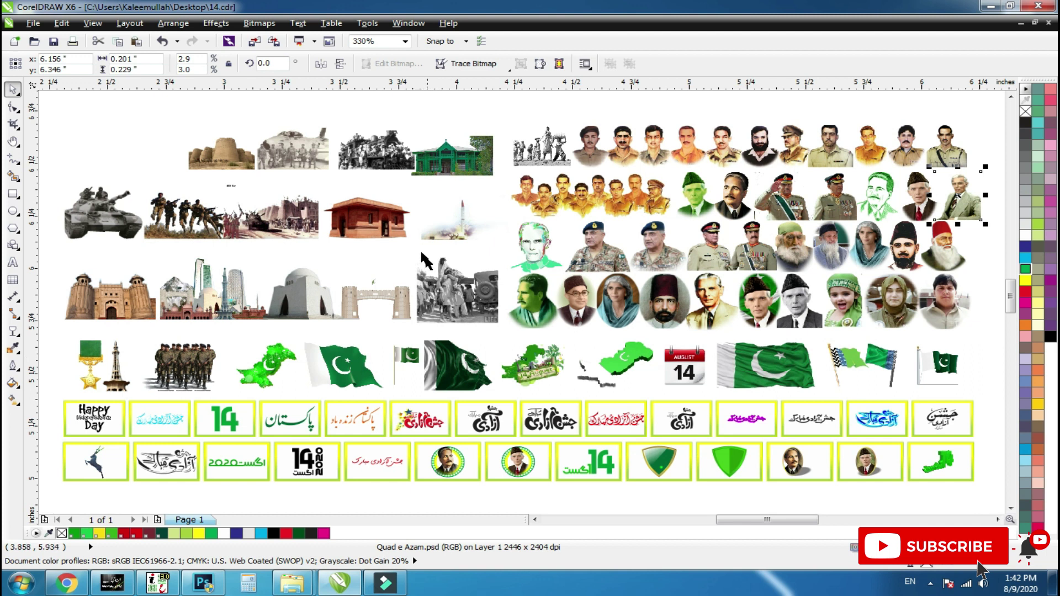
pyautogui.scroll(-2, 469, 299)
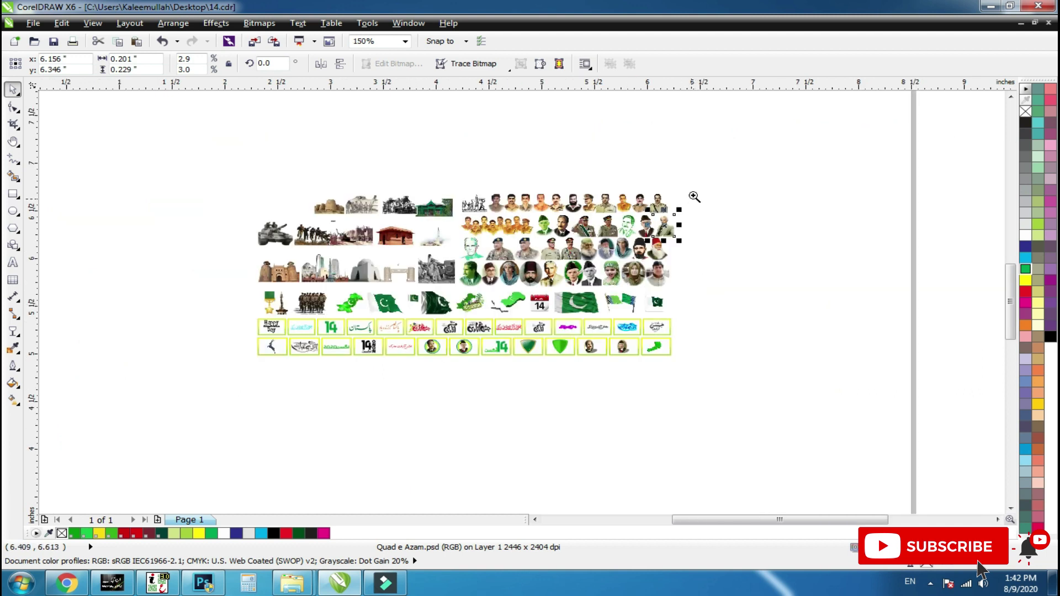
pyautogui.moveTo(644, 226); pyautogui.dragTo(246, 407)
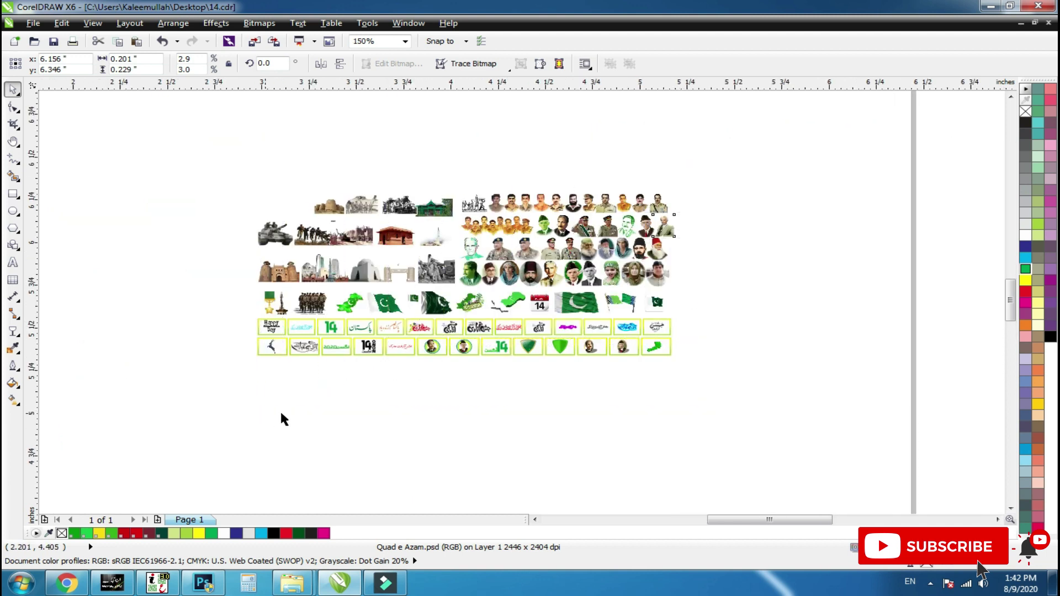
pyautogui.click(13, 265)
pyautogui.click(249, 454)
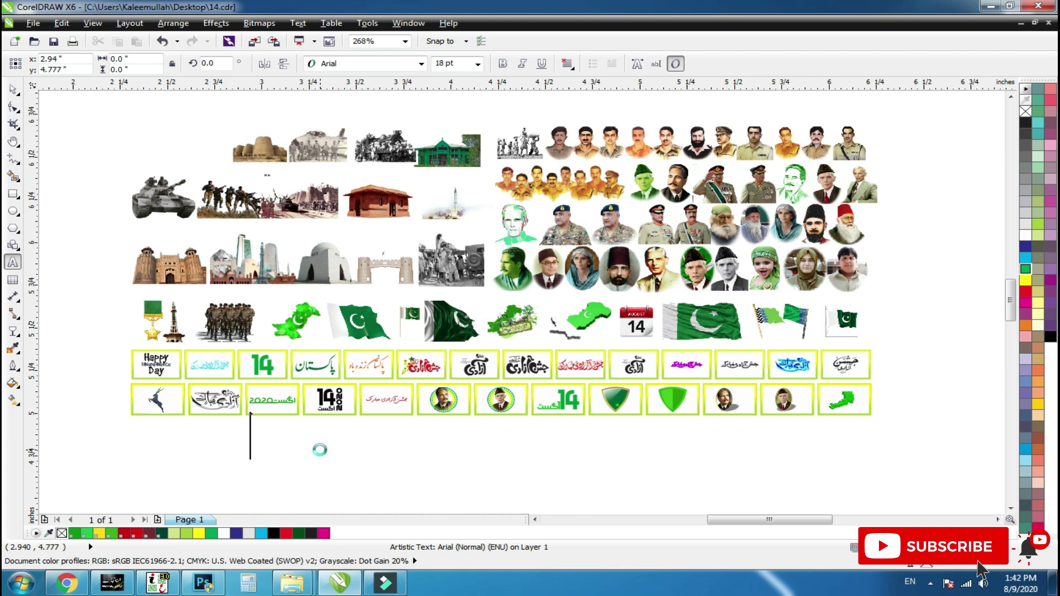
pyautogui.press('F10')
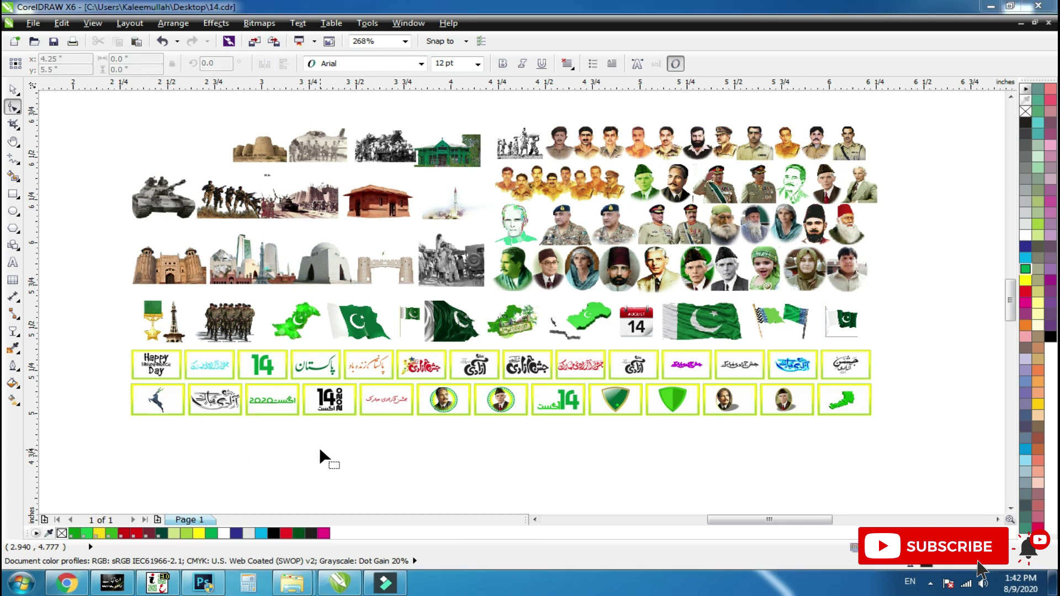
pyautogui.press('space')
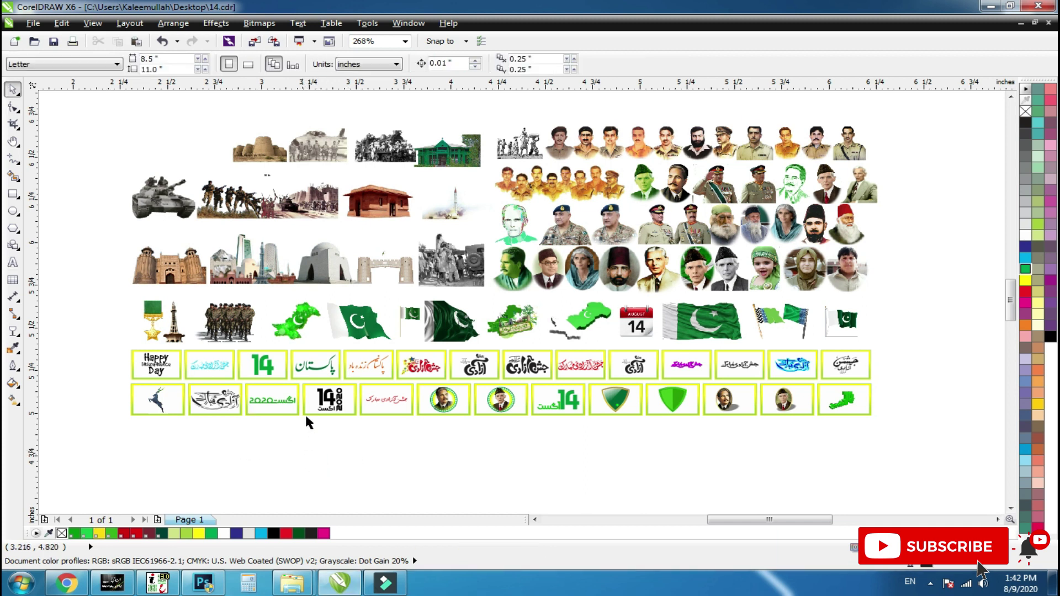
pyautogui.click(12, 263)
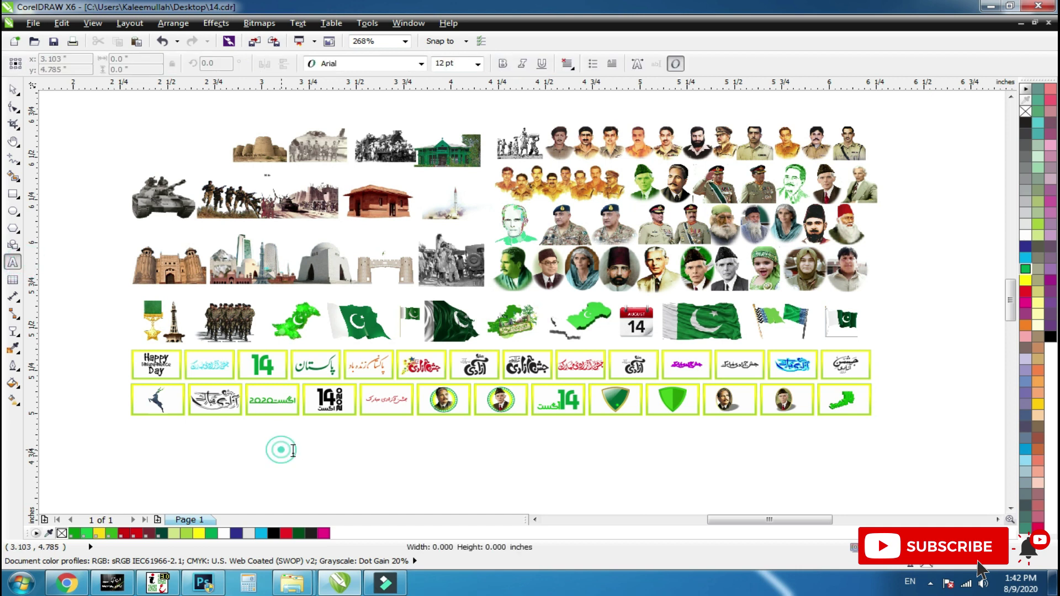
pyautogui.click(281, 453)
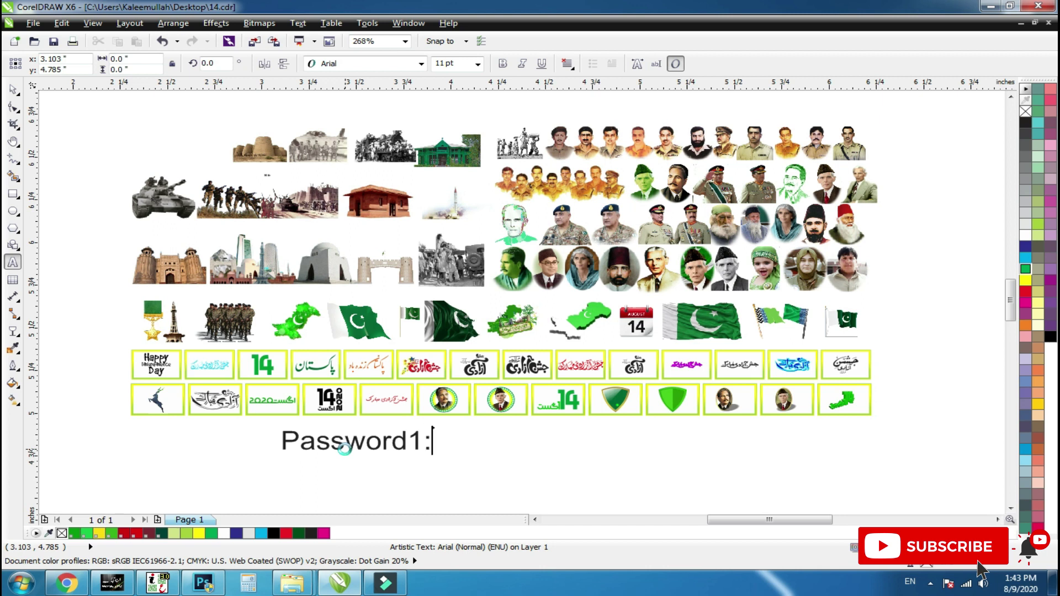
pyautogui.press('Escape')
pyautogui.press('F10')
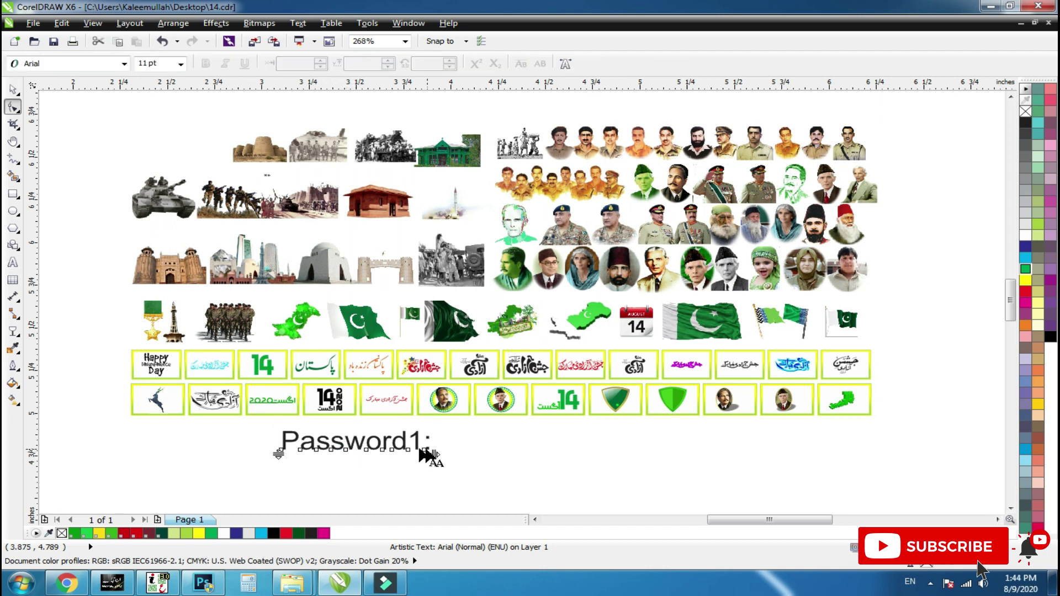
pyautogui.press('space')
pyautogui.press('F8')
pyautogui.write('14')
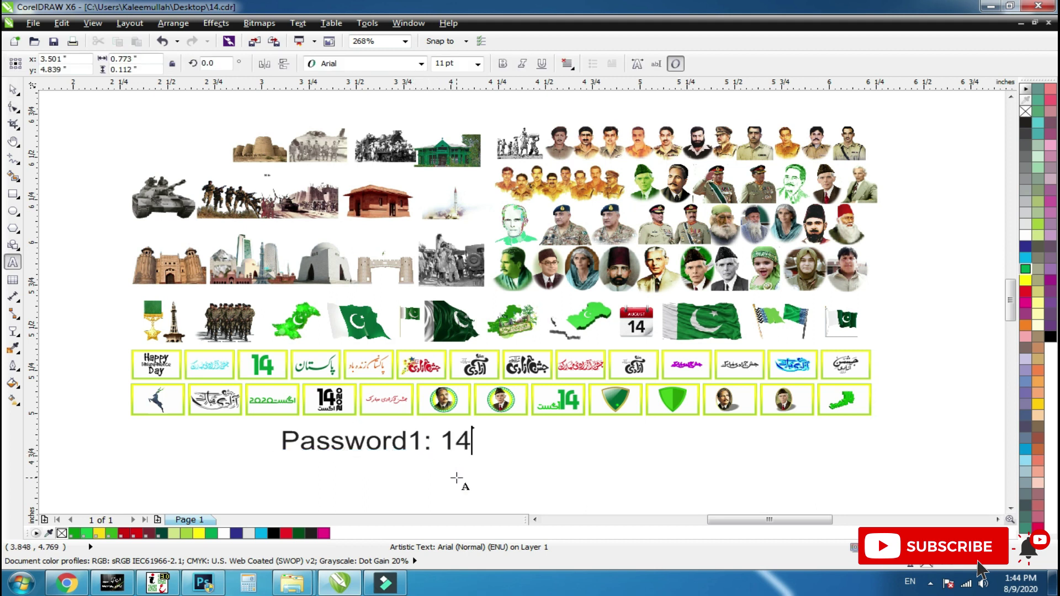
pyautogui.hotkey('ctrl', 'space')
pyautogui.click(480, 474)
pyautogui.press('F2')
pyautogui.moveTo(557, 384); pyautogui.dragTo(179, 498)
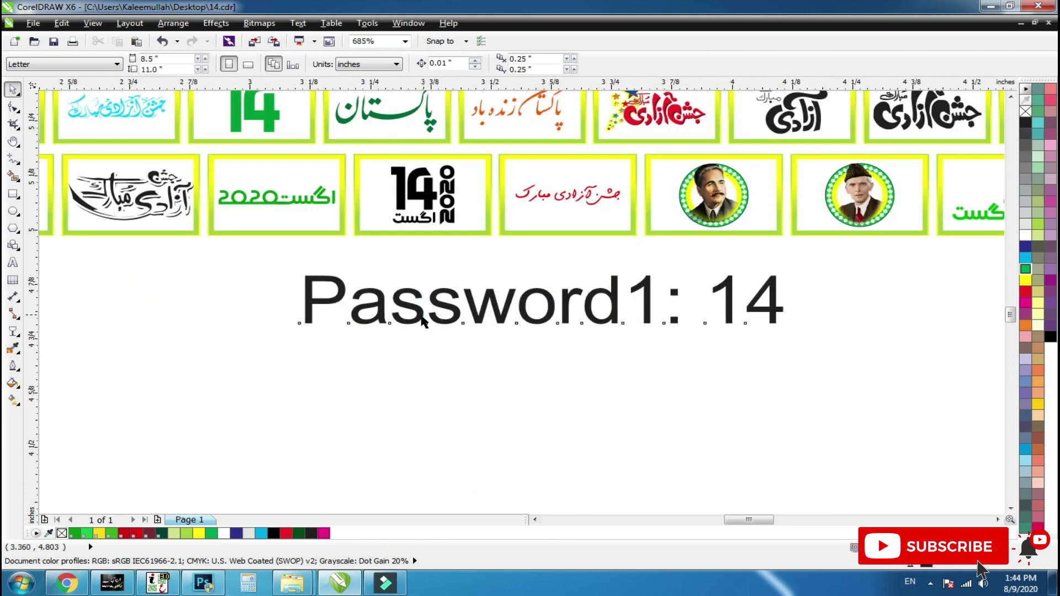
pyautogui.press('Delete')
pyautogui.press('F4')
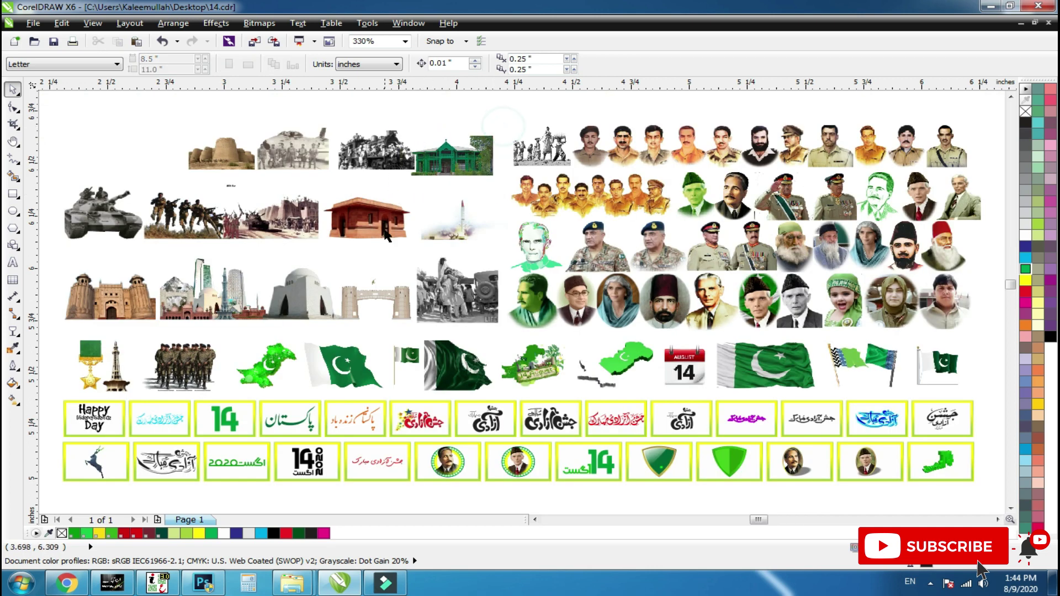
# Zoom into the green building, then zoom back out to fit all artwork.
pyautogui.moveTo(503, 126); pyautogui.dragTo(386, 204)
pyautogui.press('F2')
pyautogui.moveTo(659, 189); pyautogui.dragTo(450, 308)
pyautogui.press('F2')
pyautogui.moveTo(658, 157); pyautogui.dragTo(269, 398)
pyautogui.press('F4')
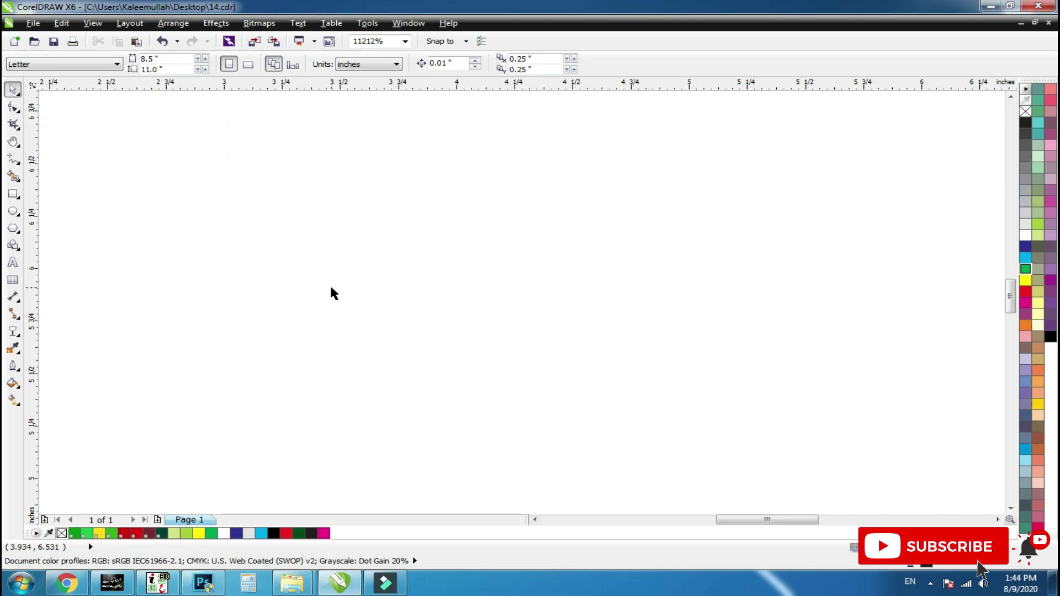
# Zoom in on the train photo and then the pilots photo.
pyautogui.press('F2')
pyautogui.moveTo(430, 130); pyautogui.dragTo(289, 198)
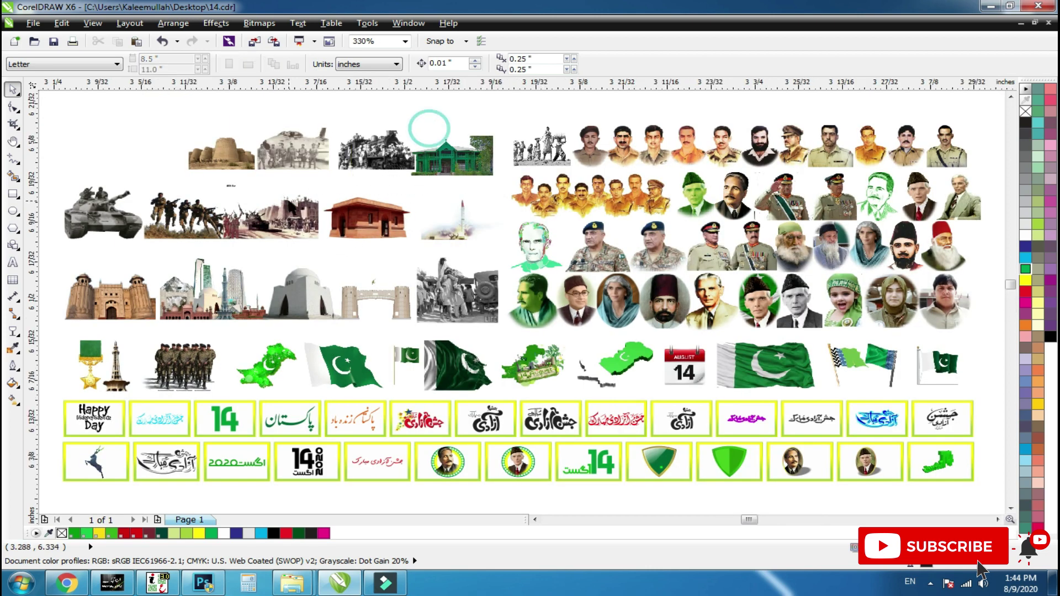
pyautogui.scroll(-3, 483, 222)
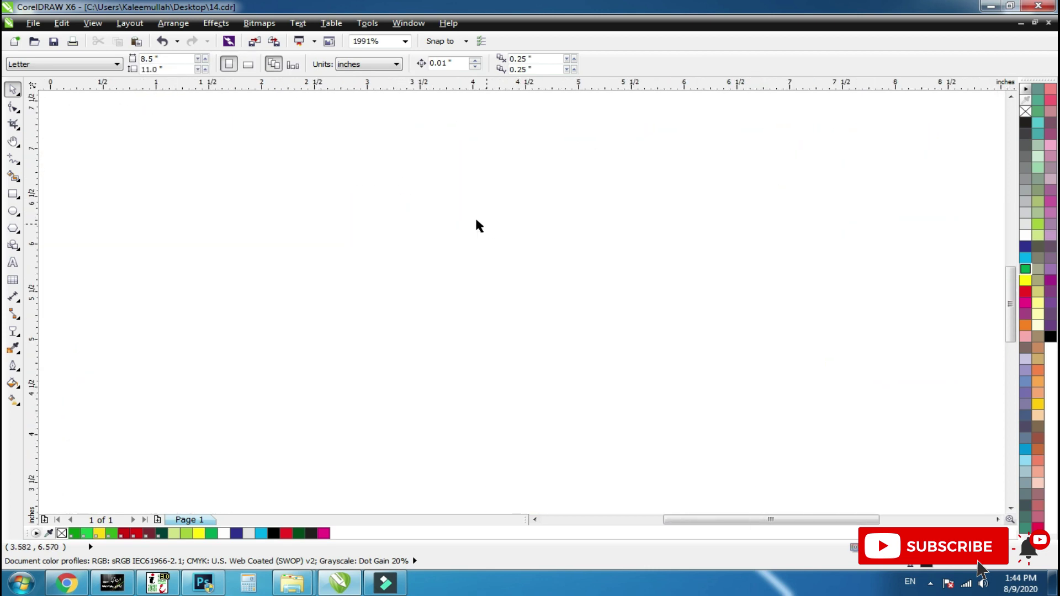
pyautogui.press('F2')
pyautogui.moveTo(338, 188); pyautogui.dragTo(428, 219)
pyautogui.scroll(-3, 415, 210)
pyautogui.press('F2')
pyautogui.moveTo(465, 147); pyautogui.dragTo(602, 219)
pyautogui.scroll(-2, 541, 218)
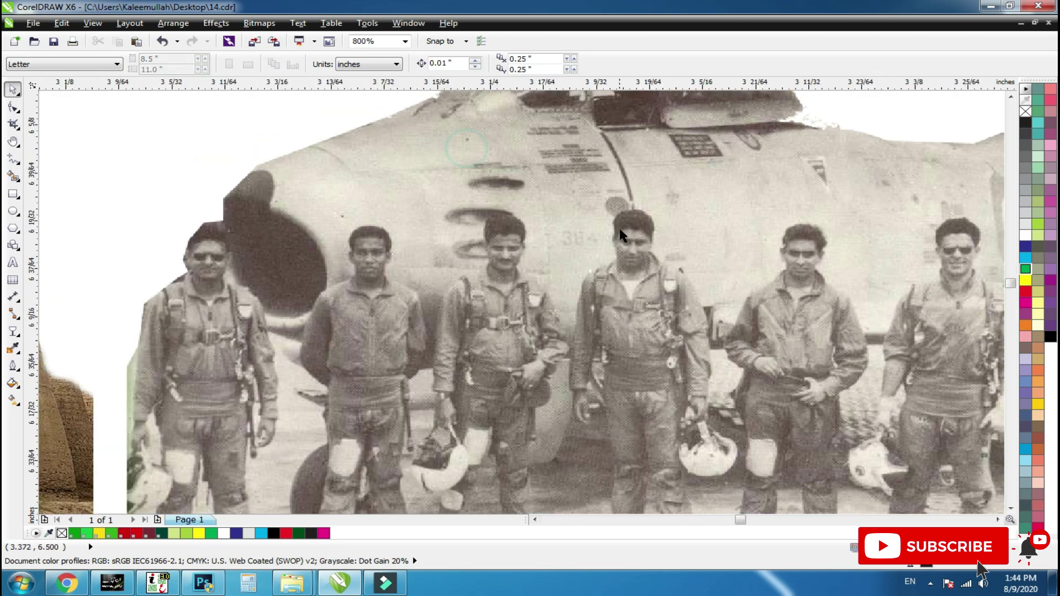
pyautogui.scroll(-2, 514, 225)
# Zoom in on the red building and the missile body.
pyautogui.press('F2')
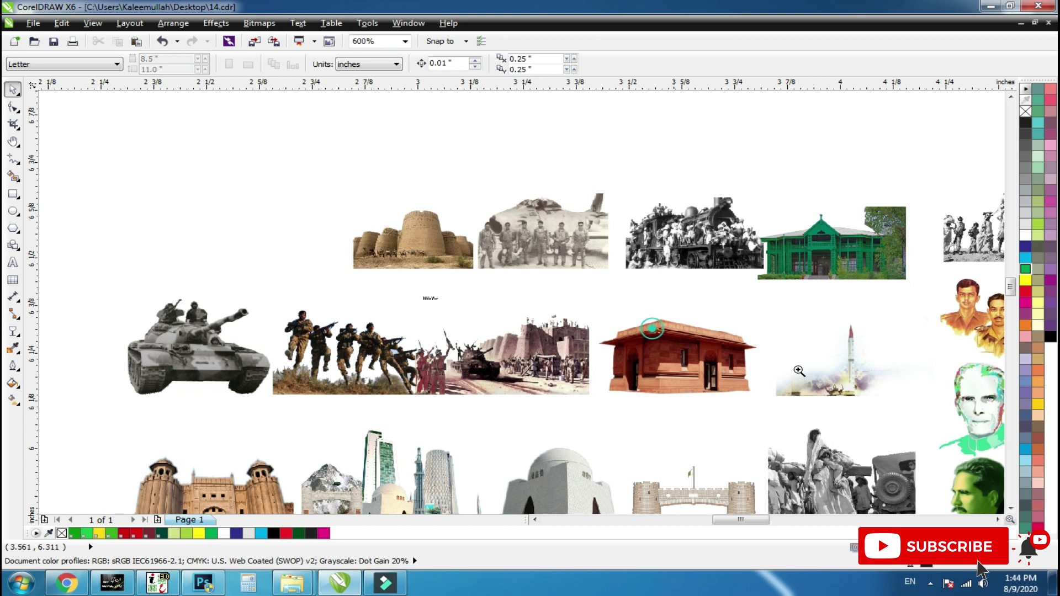
pyautogui.moveTo(652, 330); pyautogui.dragTo(903, 404)
pyautogui.moveTo(694, 232); pyautogui.dragTo(862, 338)
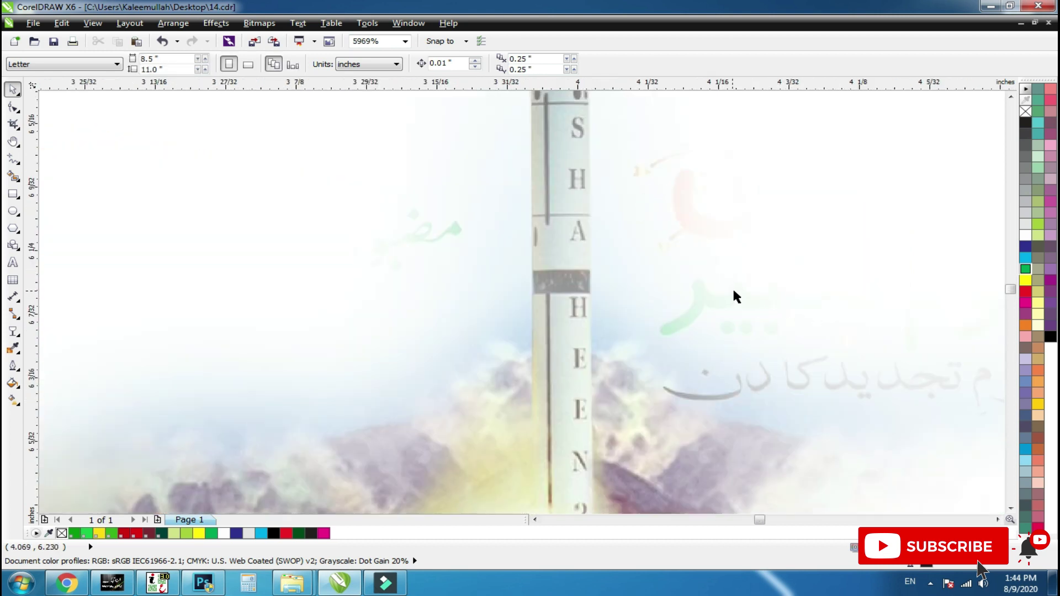
pyautogui.scroll(-2, 734, 287)
pyautogui.scroll(-2, 771, 284)
pyautogui.press('F2')
pyautogui.moveTo(411, 338); pyautogui.dragTo(664, 230)
pyautogui.scroll(-2, 643, 294)
# Zoom in on the tank photo and the charging soldiers photo.
pyautogui.press('F2')
pyautogui.moveTo(465, 243); pyautogui.dragTo(217, 338)
pyautogui.scroll(-2, 722, 300)
pyautogui.press('F2')
pyautogui.moveTo(531, 250); pyautogui.dragTo(299, 354)
pyautogui.scroll(-2, 533, 320)
pyautogui.press('F2')
pyautogui.moveTo(440, 390); pyautogui.dragTo(684, 180)
pyautogui.scroll(-1, 684, 180)
pyautogui.scroll(-1, 684, 180)
pyautogui.scroll(2, 429, 267)
pyautogui.scroll(-2, 414, 245)
pyautogui.scroll(-1, 419, 368)
# Zoom in on the fort gate, monuments collage and Quaid mausoleum.
pyautogui.press('F2')
pyautogui.moveTo(392, 303); pyautogui.dragTo(505, 376)
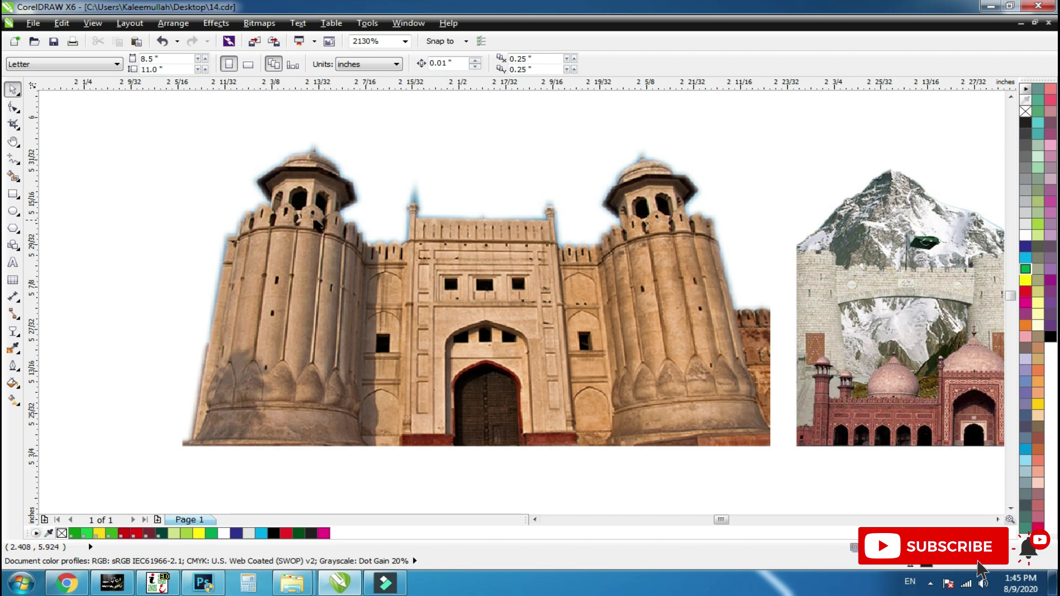
pyautogui.scroll(-1, 246, 241)
pyautogui.scroll(-1, 419, 234)
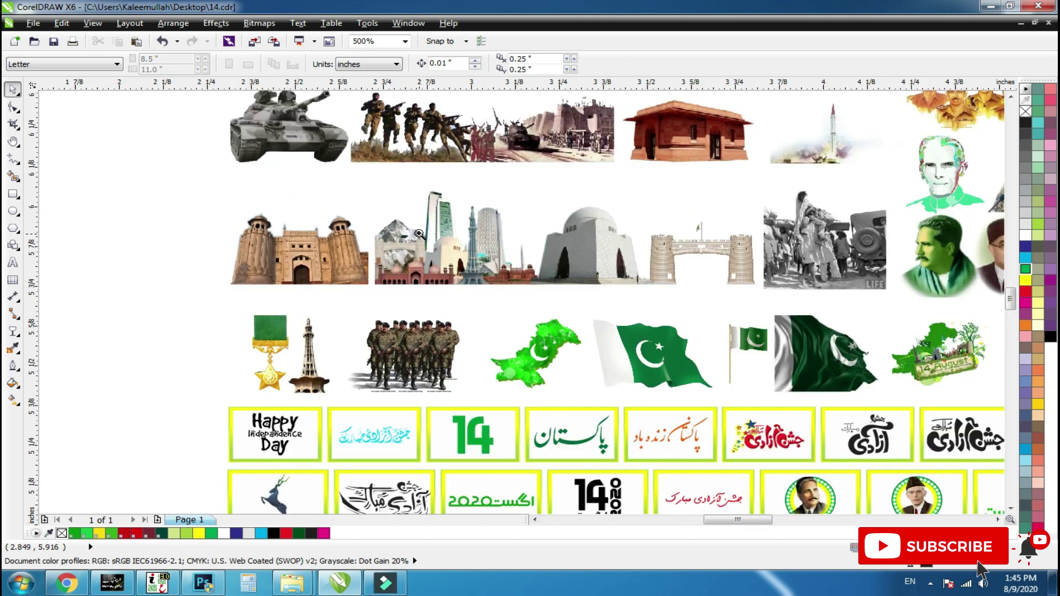
pyautogui.moveTo(374, 204); pyautogui.dragTo(473, 292)
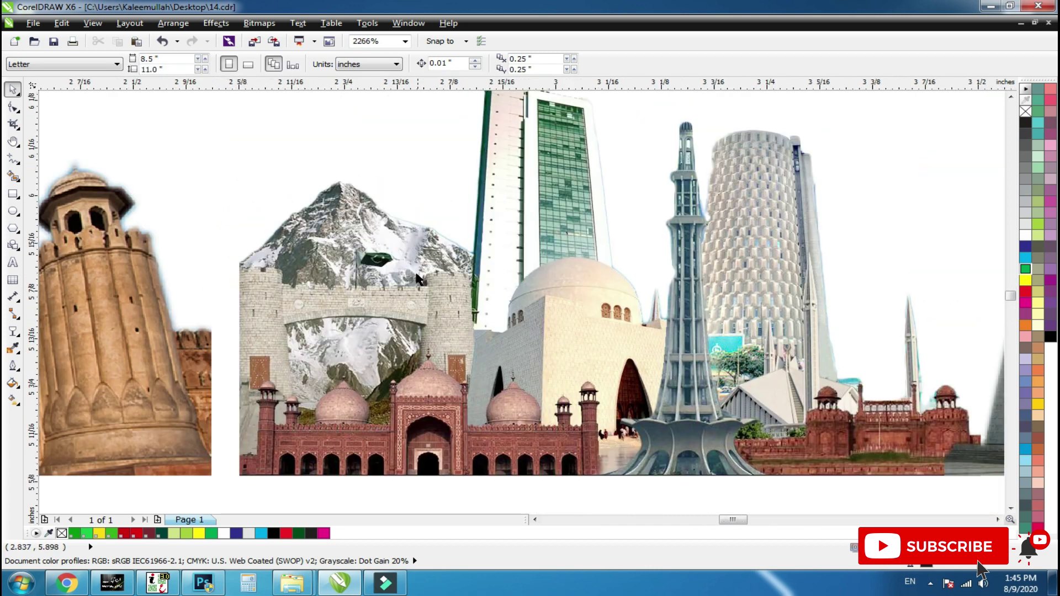
pyautogui.scroll(-2, 455, 304)
pyautogui.press('F2')
pyautogui.moveTo(553, 231); pyautogui.dragTo(668, 327)
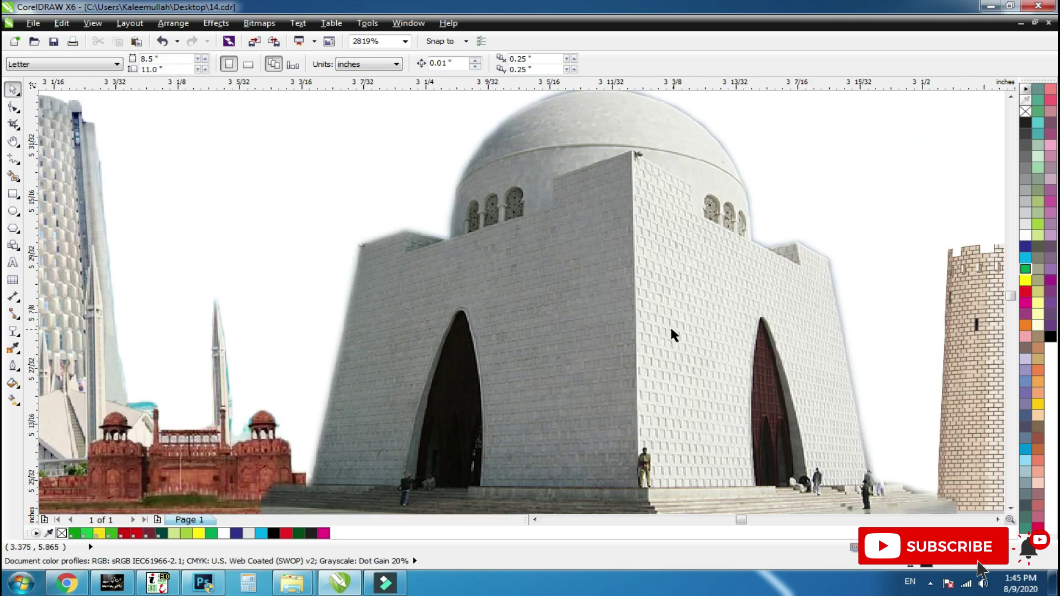
pyautogui.scroll(-2, 614, 305)
# Zoom on the gate and refugee photos, then frame the gold medal and Minar tower.
pyautogui.press('F2')
pyautogui.moveTo(705, 291); pyautogui.dragTo(863, 348)
pyautogui.scroll(-4, 466, 236)
pyautogui.press('F2')
pyautogui.moveTo(656, 205); pyautogui.dragTo(825, 293)
pyautogui.click(433, 160)
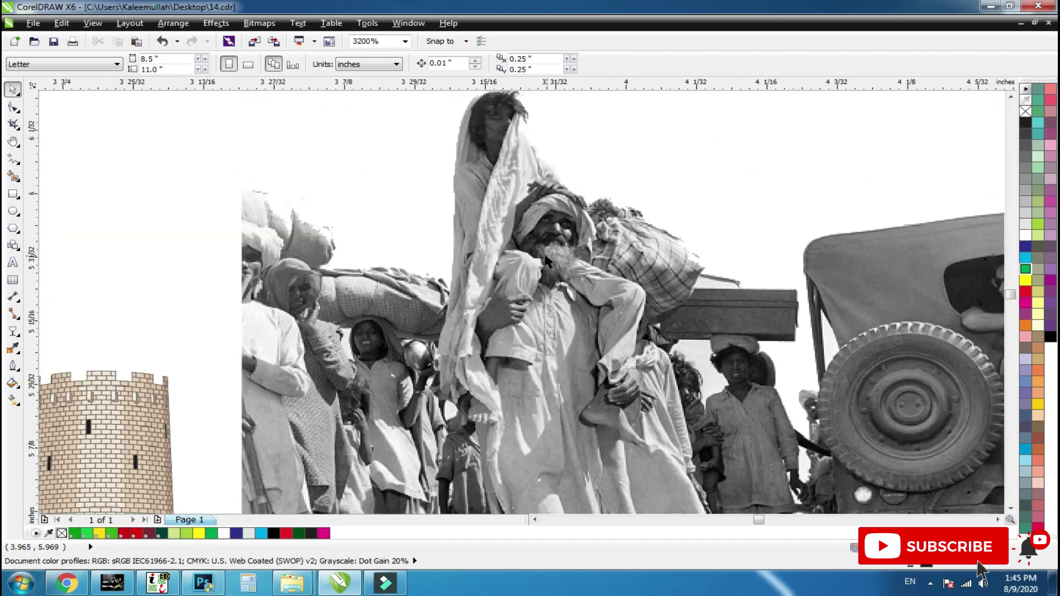
pyautogui.scroll(-3, 857, 296)
pyautogui.scroll(-1, 845, 412)
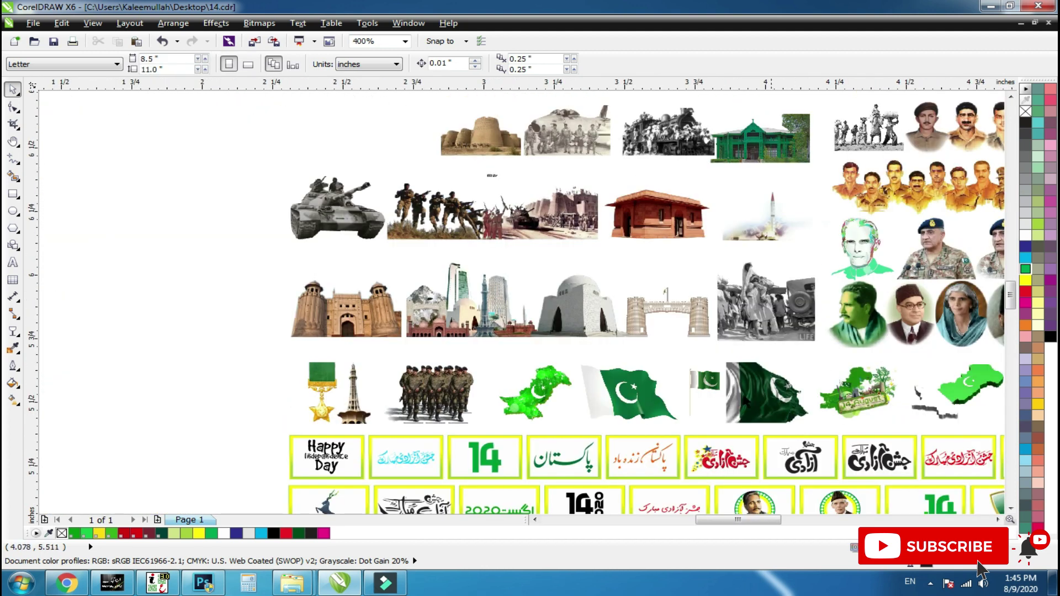
pyautogui.press('F2')
pyautogui.moveTo(267, 355); pyautogui.dragTo(386, 433)
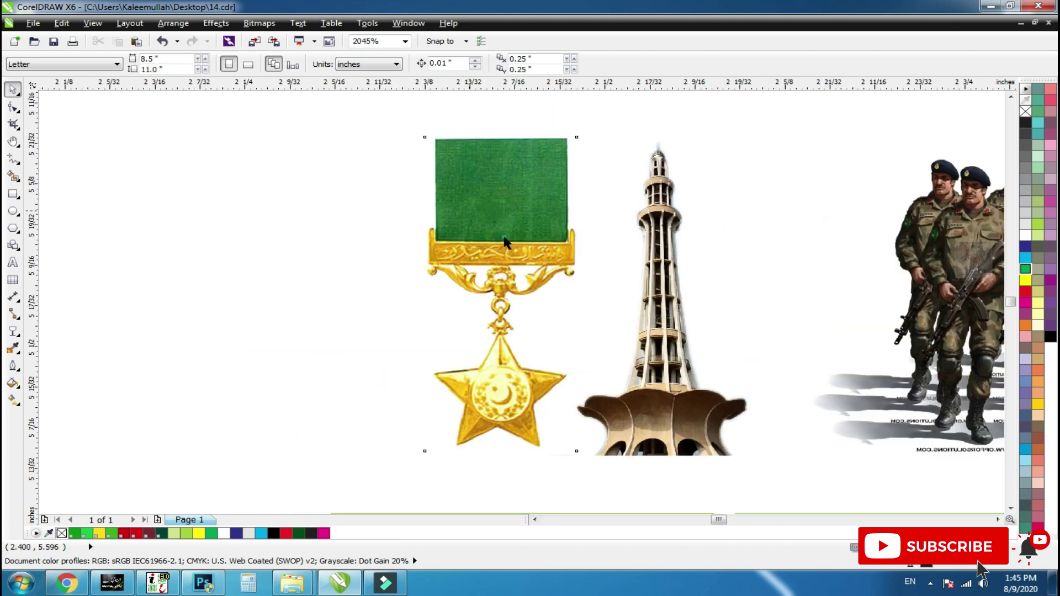
# Undo accidental moves of the medal and the Minar tower.
pyautogui.moveTo(503, 238); pyautogui.dragTo(266, 233)
pyautogui.hotkey('ctrl', 'z')
pyautogui.click(662, 393)
pyautogui.moveTo(674, 409); pyautogui.dragTo(751, 307)
pyautogui.hotkey('ctrl', 'z')
# Resize and reposition the marching soldiers group.
pyautogui.scroll(-3, 529, 348)
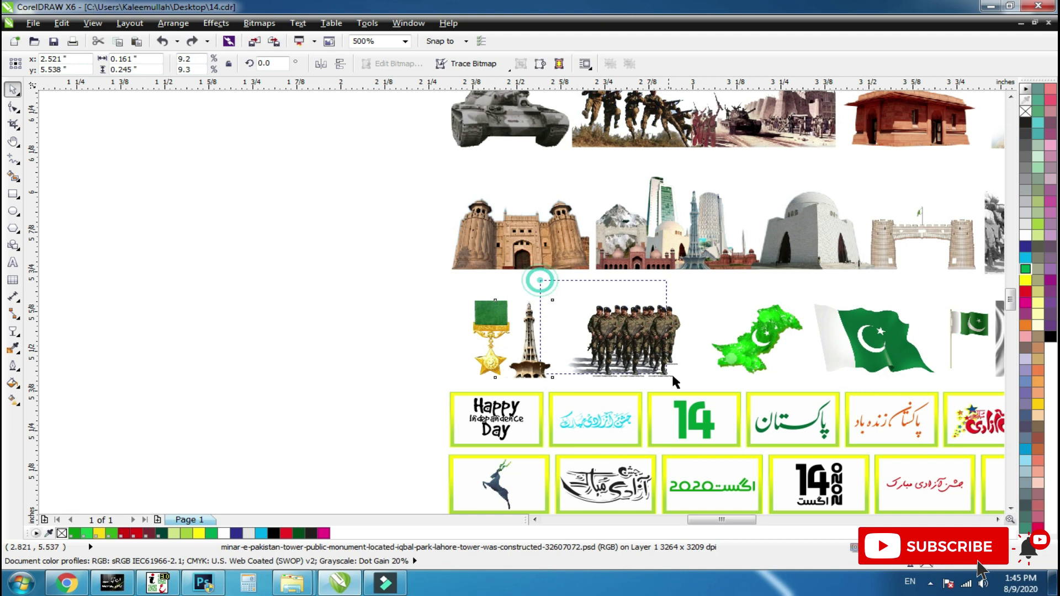
pyautogui.click(658, 340)
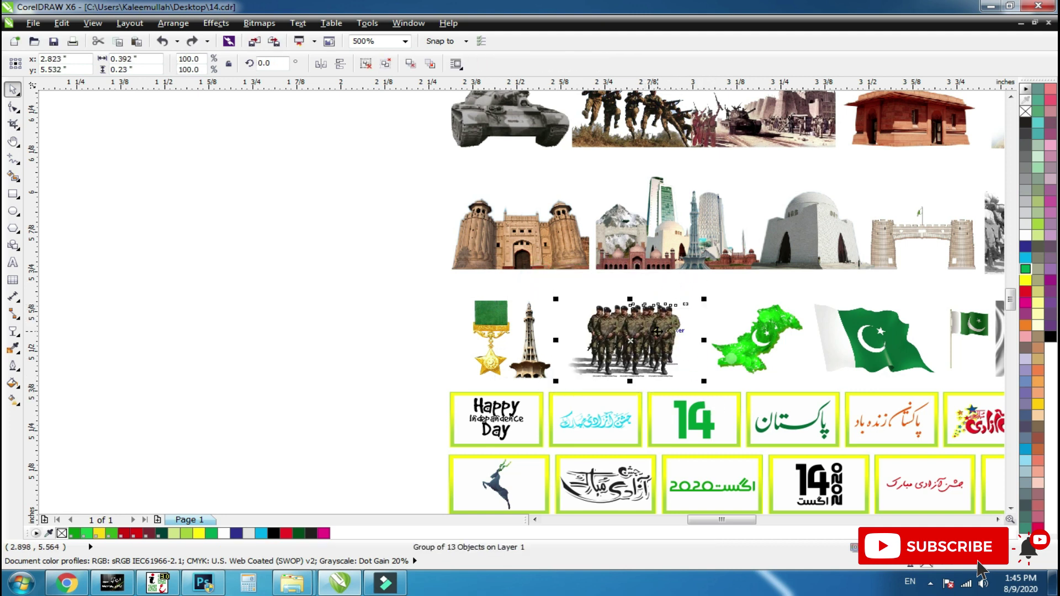
pyautogui.scroll(2, 657, 331)
pyautogui.moveTo(770, 228); pyautogui.dragTo(836, 187)
pyautogui.moveTo(699, 277); pyautogui.dragTo(670, 277)
pyautogui.scroll(-1, 526, 282)
pyautogui.scroll(-1, 575, 286)
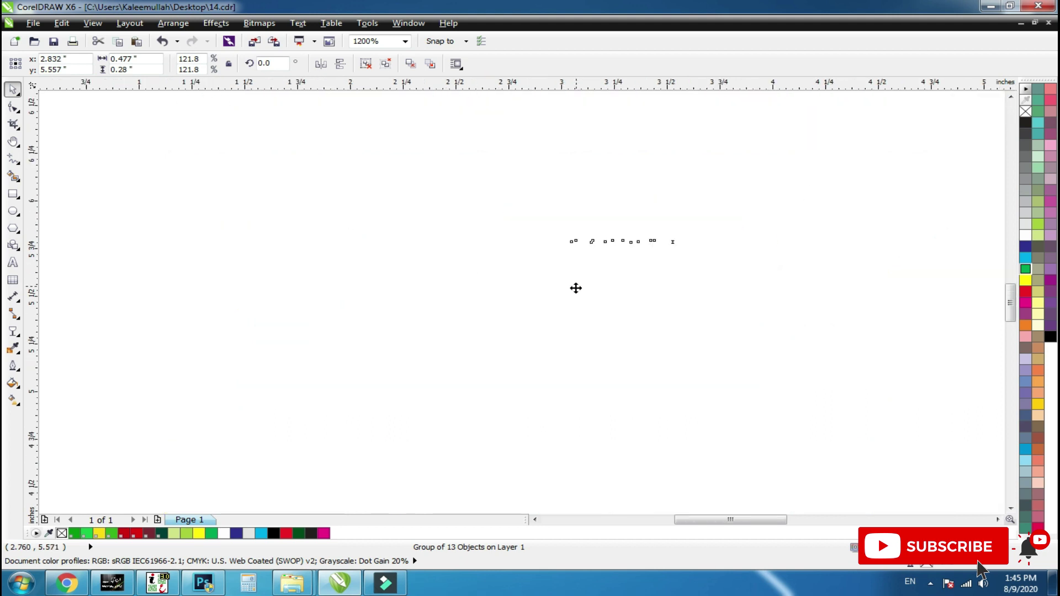
pyautogui.scroll(3, 615, 282)
# Enlarge the green Pakistan map, shift the waving flag up-right, and slightly enlarge the small flag.
pyautogui.click(549, 289)
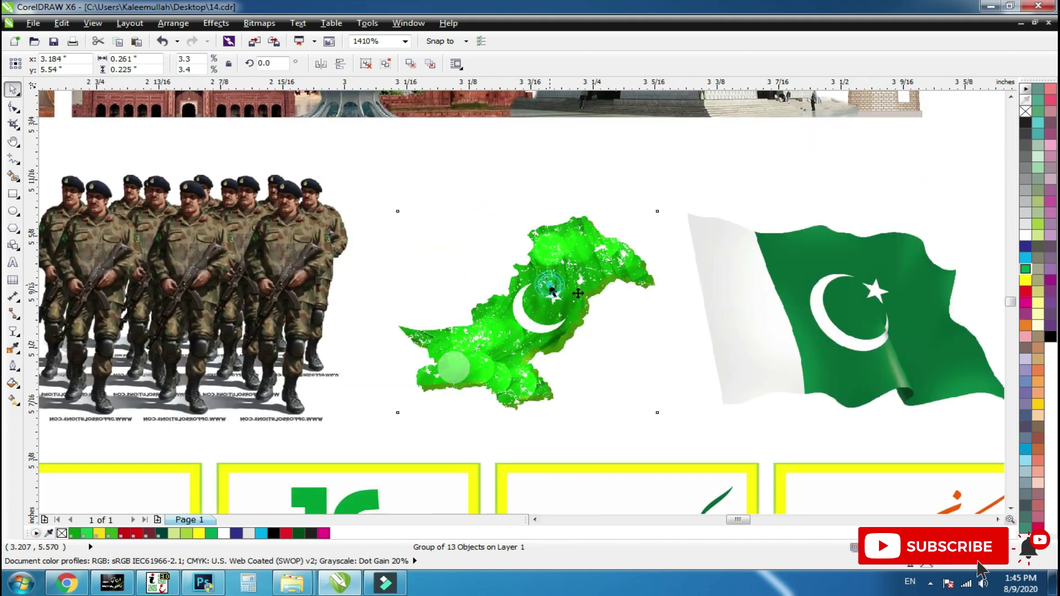
pyautogui.moveTo(666, 218); pyautogui.dragTo(687, 180)
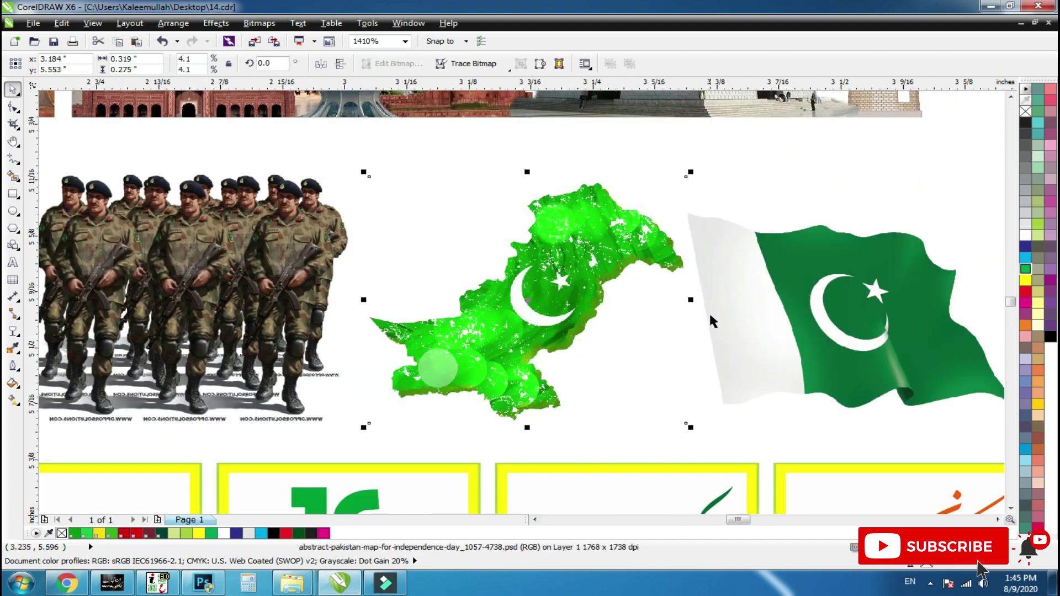
pyautogui.moveTo(824, 330); pyautogui.dragTo(856, 308)
pyautogui.hotkey('shift', 'F2')
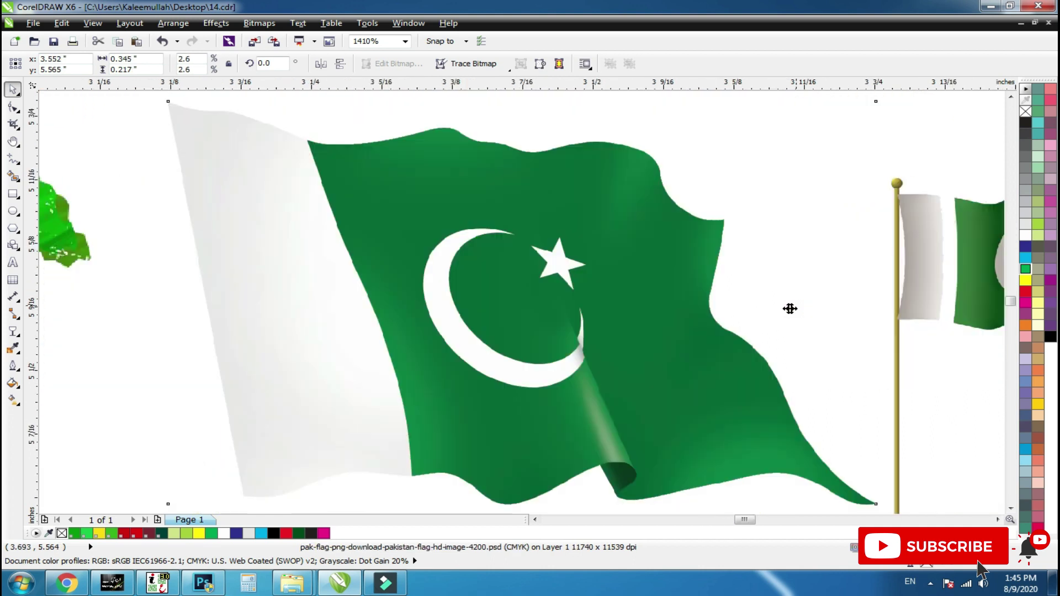
pyautogui.scroll(-2, 790, 307)
pyautogui.click(842, 301)
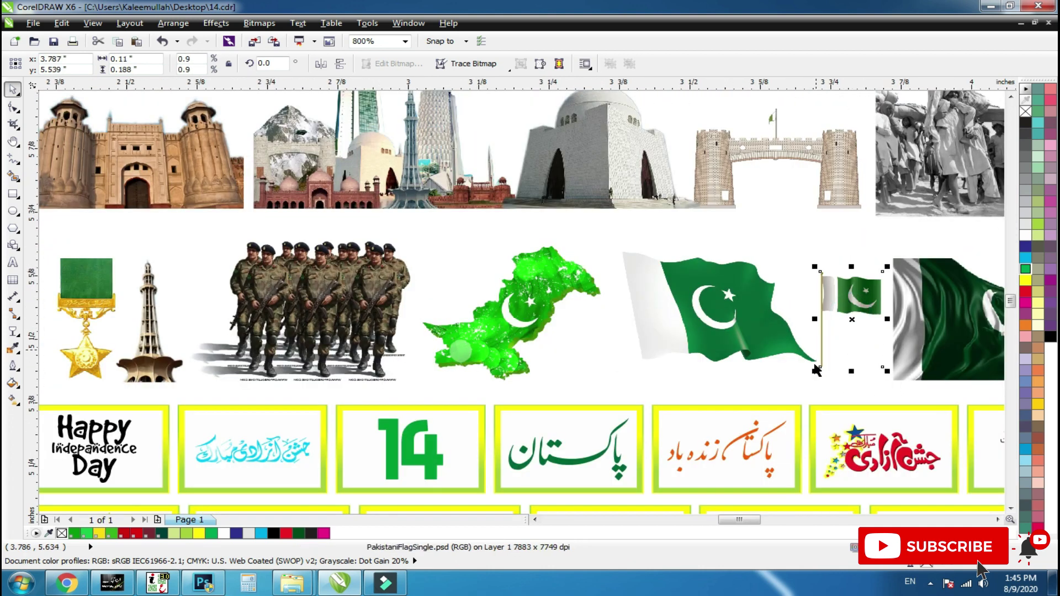
pyautogui.moveTo(814, 371); pyautogui.dragTo(810, 381)
# Enlarge the 14 August illustration, keeping the dark waving flag where it was.
pyautogui.moveTo(887, 339); pyautogui.dragTo(429, 322)
pyautogui.click(538, 318)
pyautogui.moveTo(538, 317); pyautogui.dragTo(547, 296)
pyautogui.hotkey('ctrl', 'z')
pyautogui.click(697, 335)
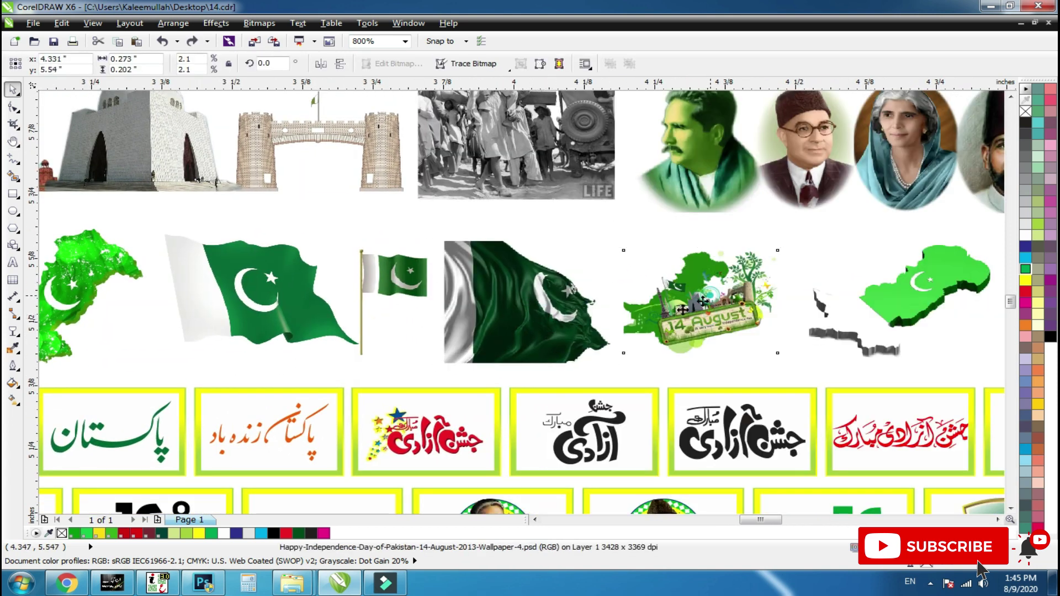
pyautogui.moveTo(782, 358); pyautogui.dragTo(804, 372)
# Move the 3D green map upward and shrink it slightly.
pyautogui.click(701, 301)
pyautogui.click(877, 300)
pyautogui.moveTo(878, 326); pyautogui.dragTo(882, 302)
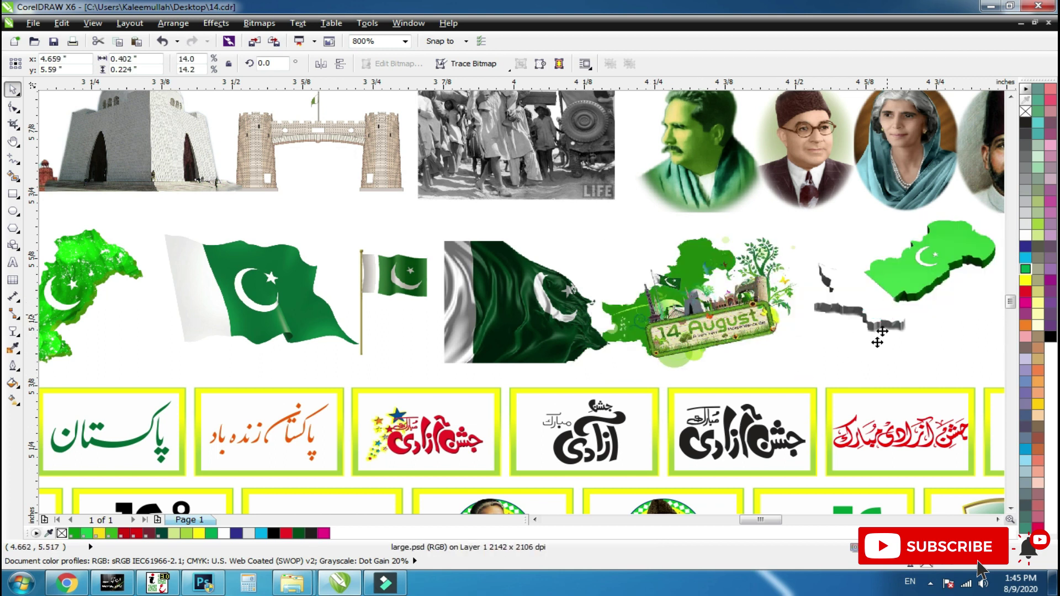
pyautogui.moveTo(761, 365)
pyautogui.mouseDown()
pyautogui.moveTo(770, 359)
pyautogui.moveTo(759, 353)
pyautogui.mouseUp()
pyautogui.scroll(-3, 674, 349)
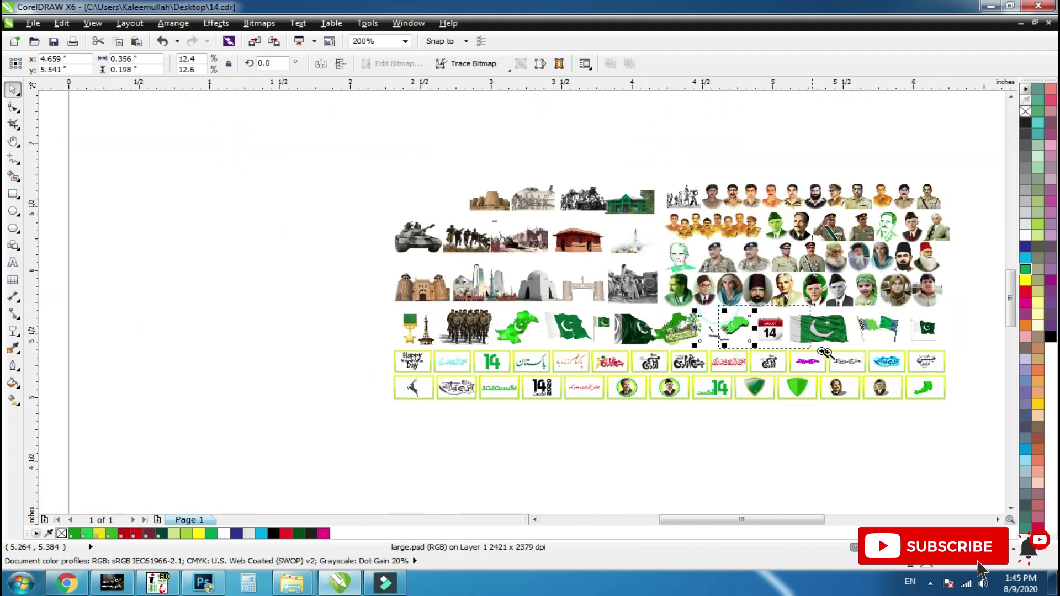
pyautogui.scroll(5, 755, 350)
pyautogui.scroll(2, 547, 322)
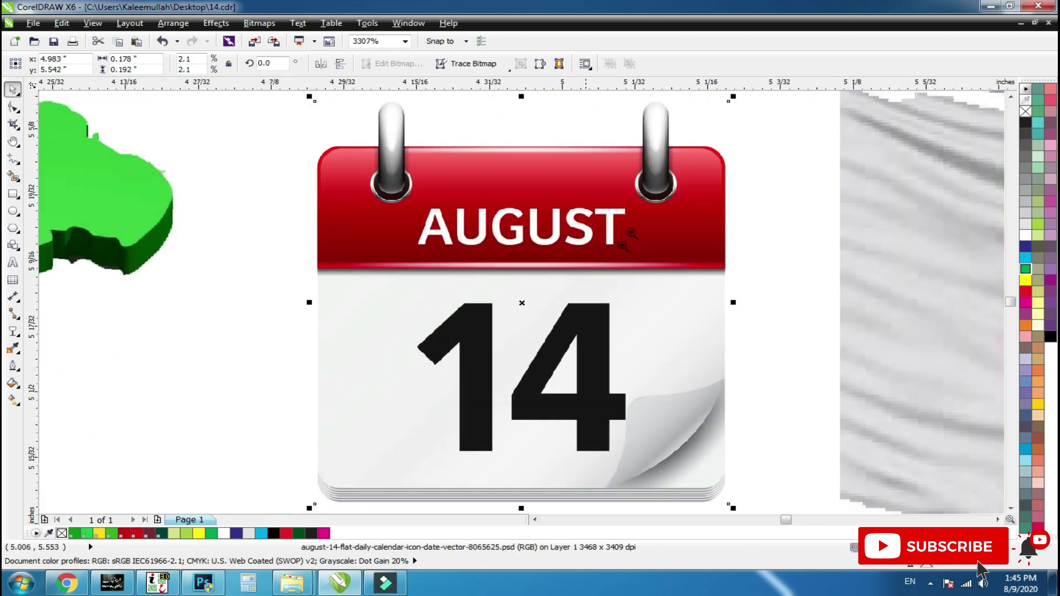
pyautogui.scroll(5, 616, 301)
pyautogui.scroll(-4, 616, 301)
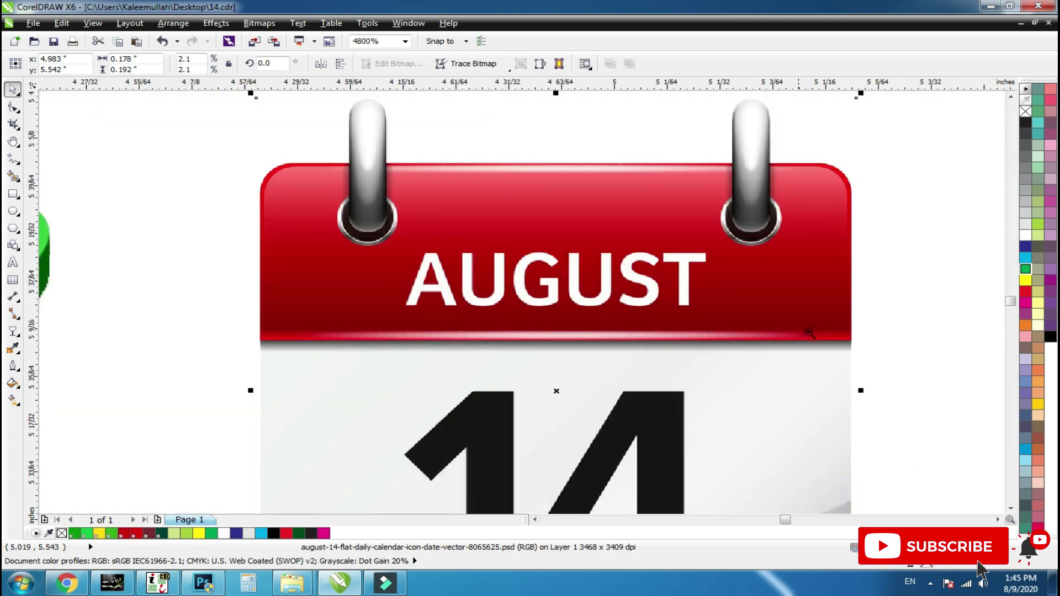
pyautogui.scroll(2, 808, 331)
pyautogui.scroll(-5, 566, 414)
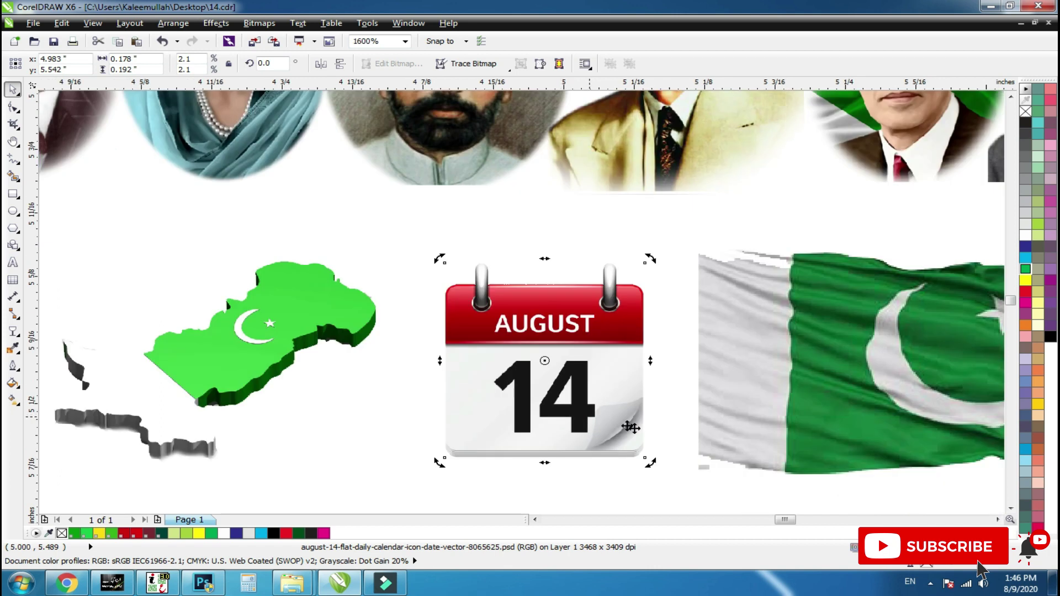
# Nudge the large waving flag beside the calendar down, then zoom to all objects.
pyautogui.click(731, 423)
pyautogui.moveTo(759, 403); pyautogui.dragTo(748, 441)
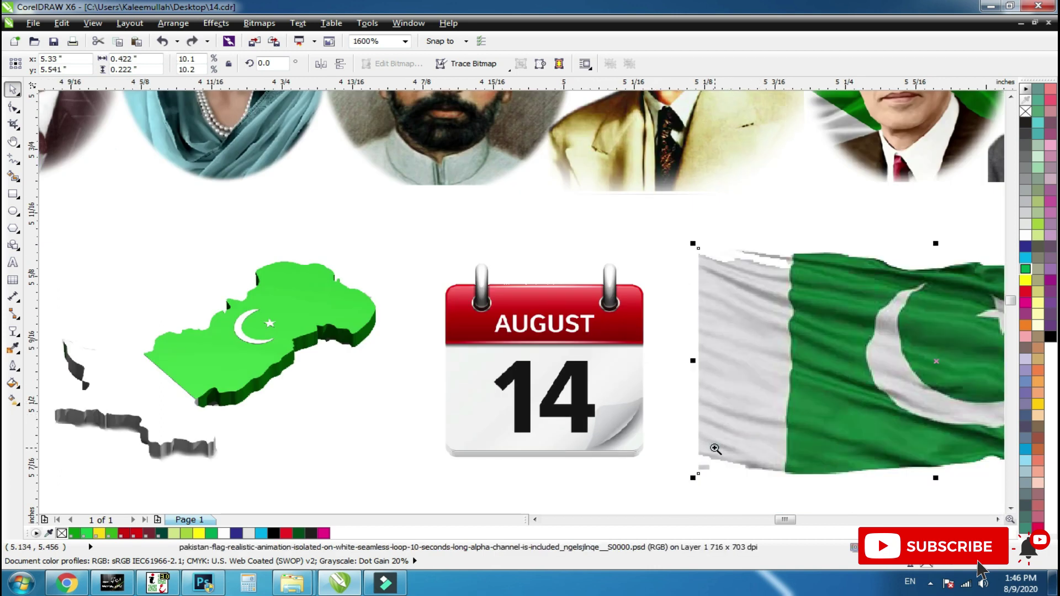
pyautogui.scroll(1, 769, 360)
pyautogui.scroll(-2, 711, 369)
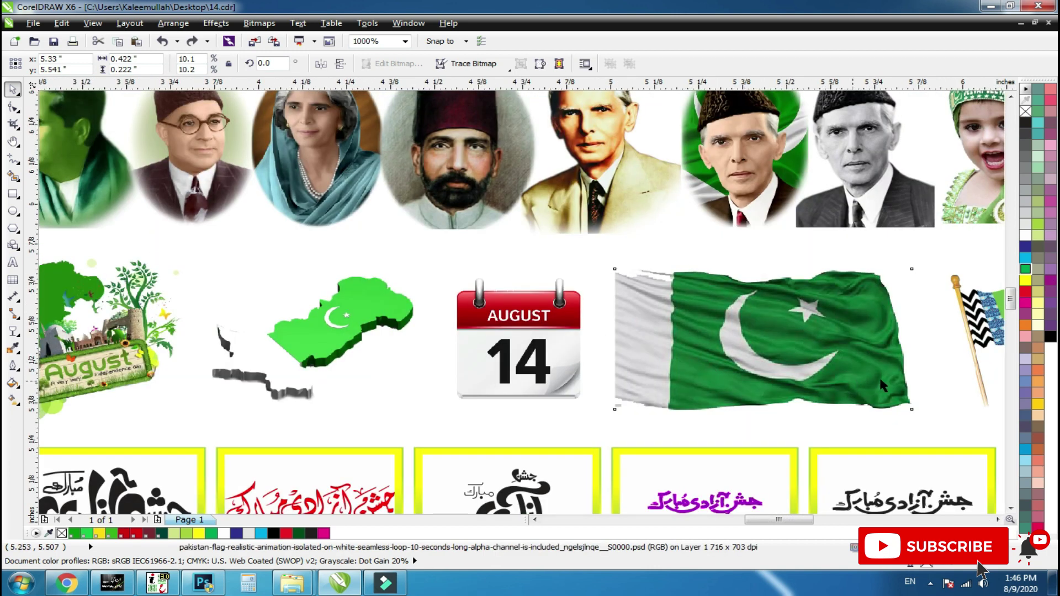
pyautogui.scroll(-2, 880, 380)
pyautogui.scroll(5, 945, 364)
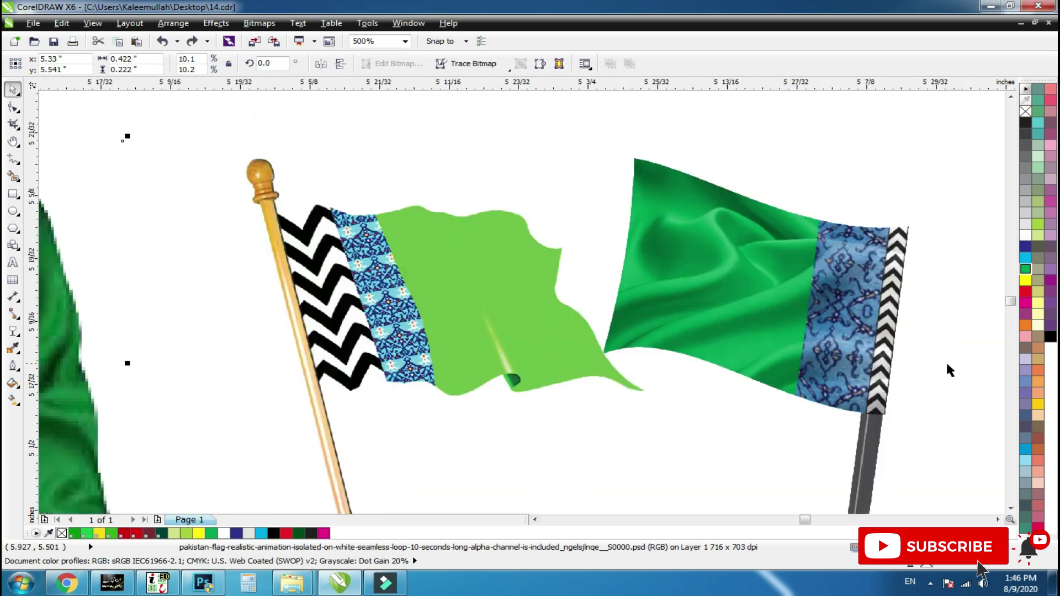
pyautogui.press('F10')
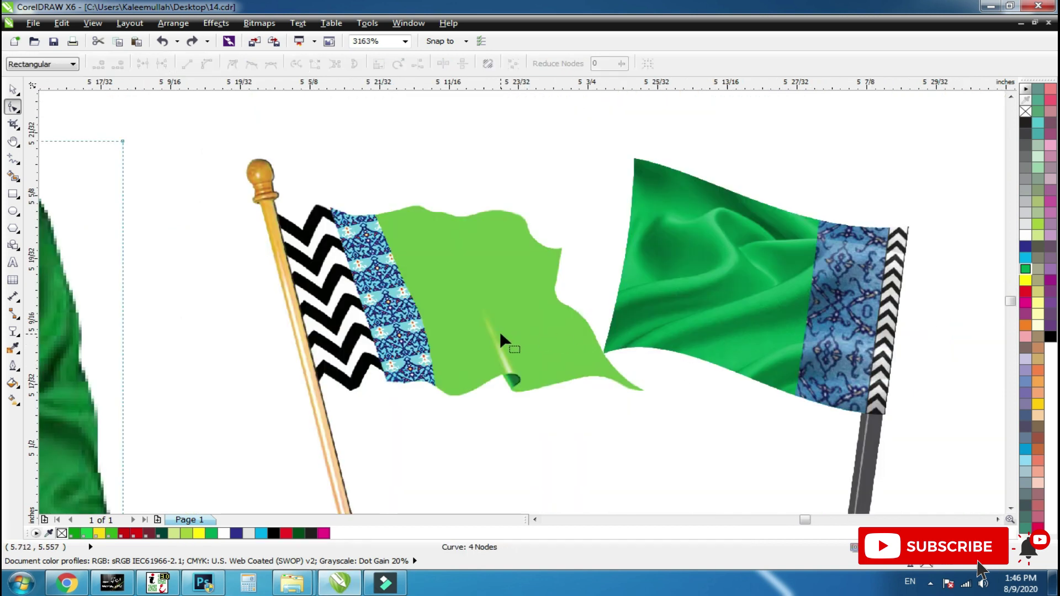
pyautogui.press('space')
pyautogui.press('F4')
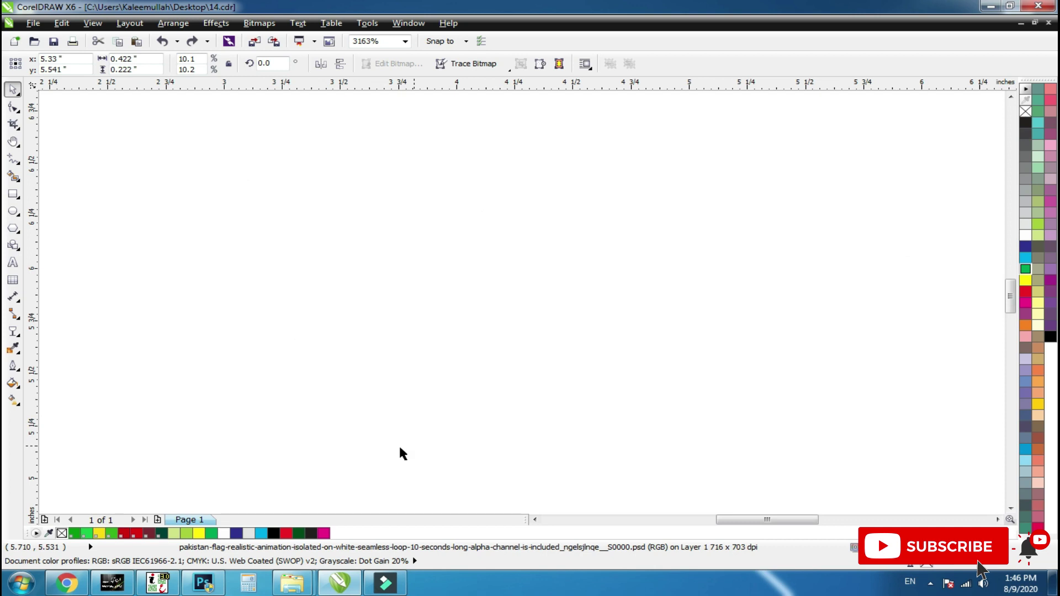
pyautogui.press('F8')
pyautogui.click(363, 509)
pyautogui.hotkey('ctrl', 'v')
pyautogui.press('F4')
pyautogui.press('F10')
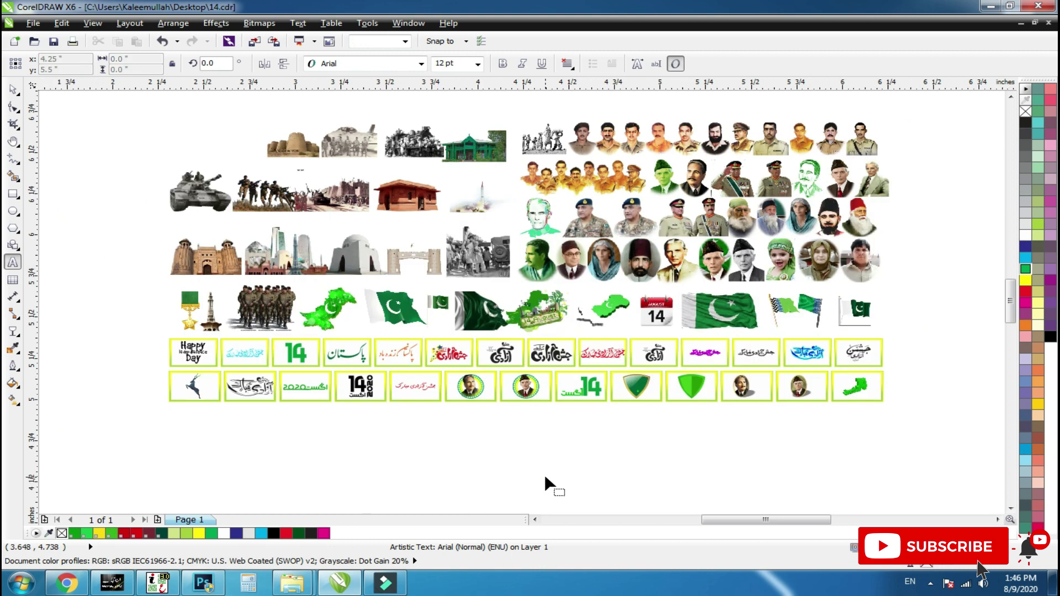
pyautogui.press('F8')
pyautogui.click(391, 485)
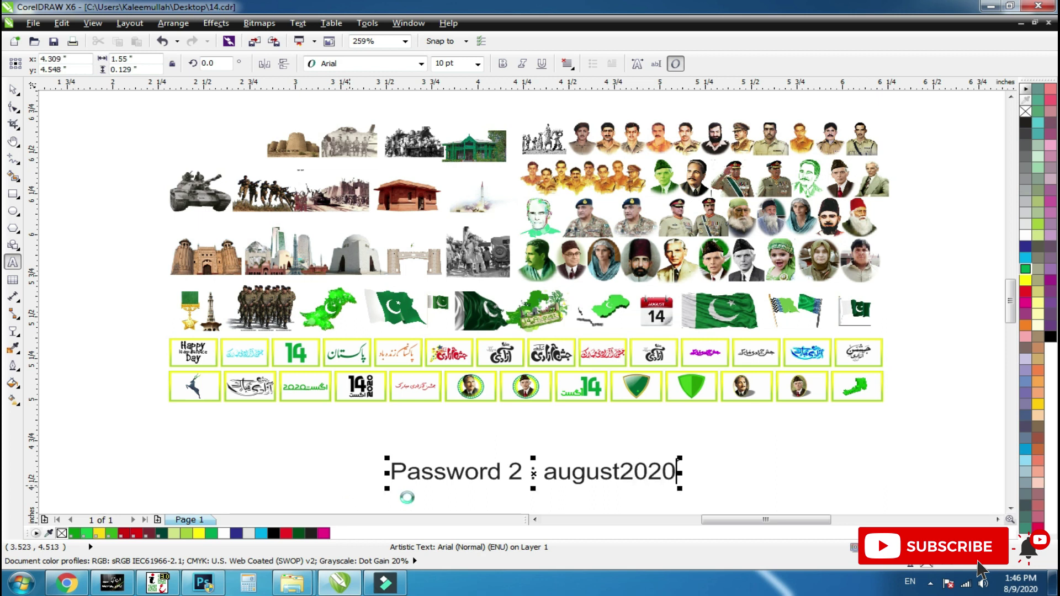
pyautogui.hotkey('ctrl', 'space')
pyautogui.click(753, 486)
pyautogui.click(657, 473)
pyautogui.press('Delete')
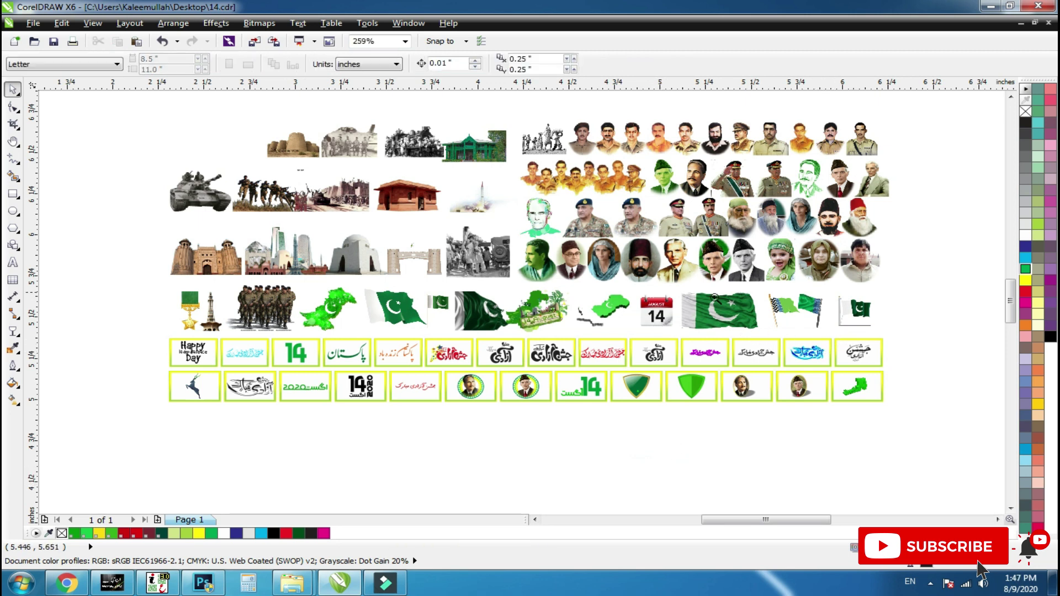
# Crop the dark line off the small flag's bottom by raising its bottom nodes.
pyautogui.scroll(5, 806, 326)
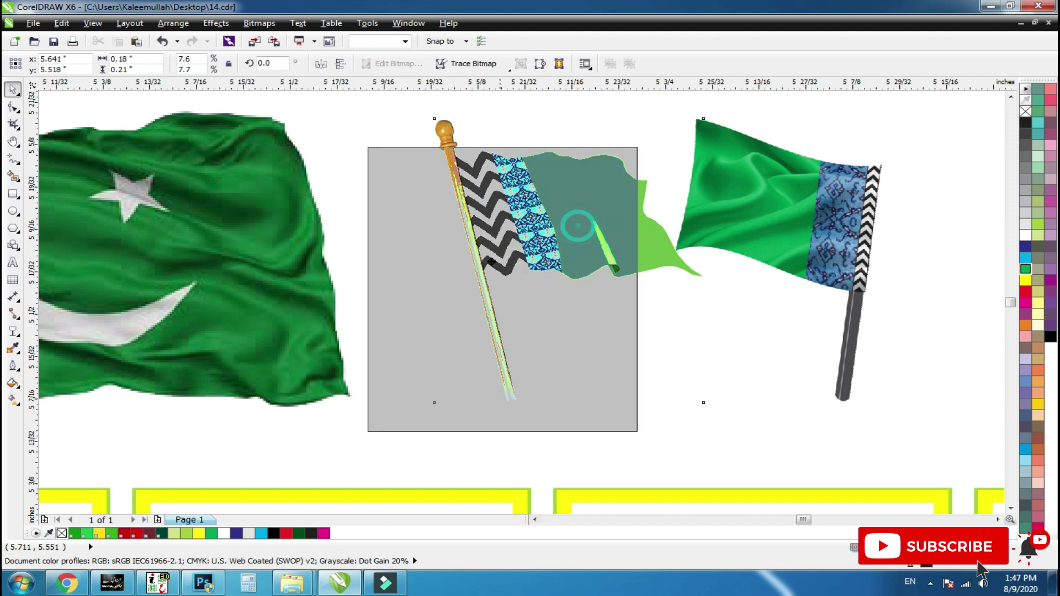
pyautogui.click(764, 235)
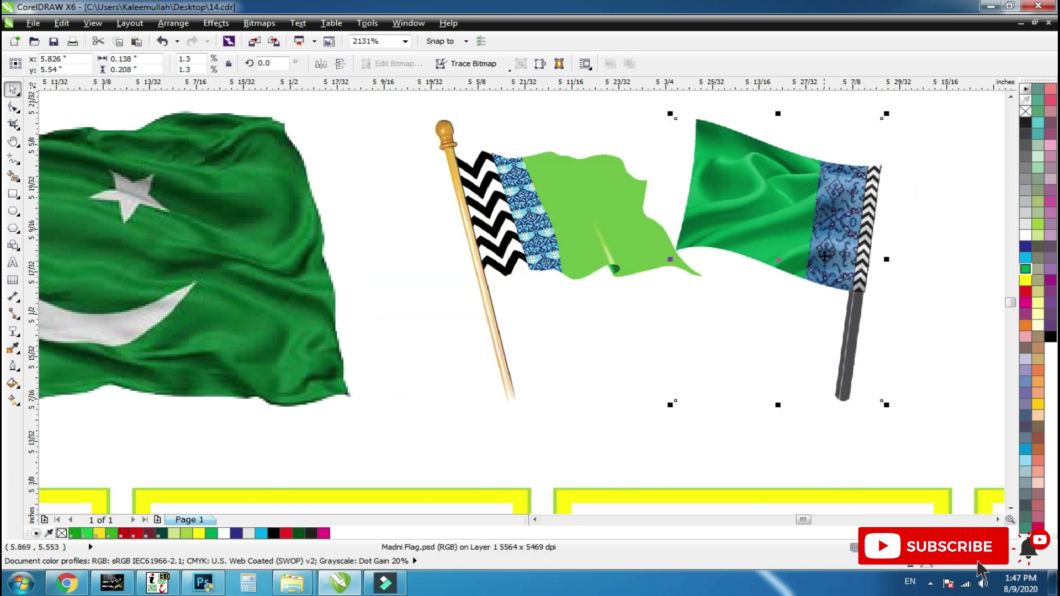
pyautogui.scroll(-5, 824, 256)
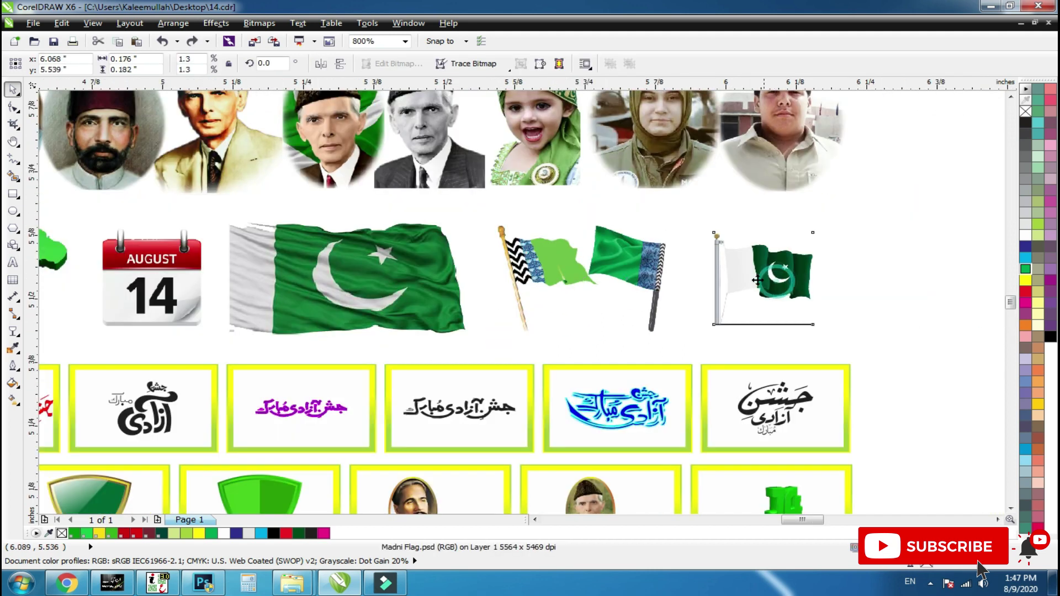
pyautogui.click(758, 281)
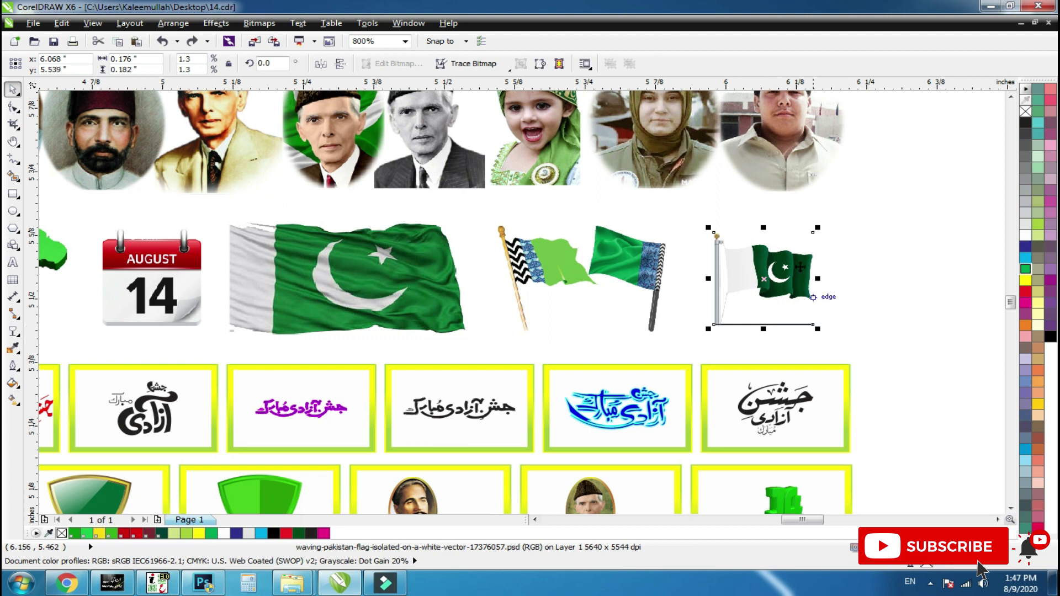
pyautogui.hotkey('shift', 'F2')
pyautogui.scroll(-1, 693, 288)
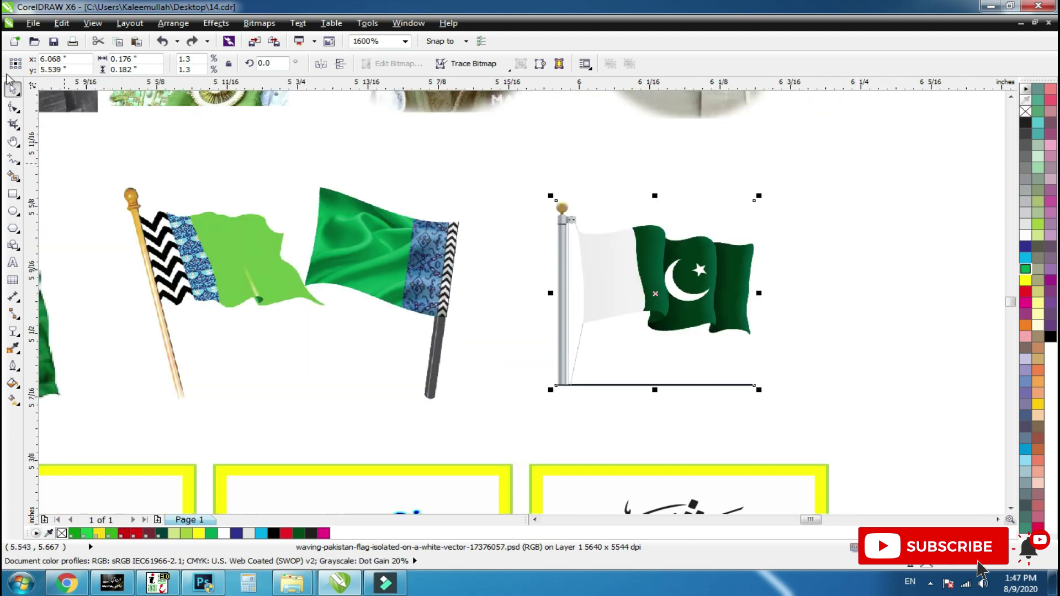
pyautogui.click(13, 107)
pyautogui.moveTo(775, 361); pyautogui.dragTo(492, 440)
pyautogui.click(557, 386)
pyautogui.moveTo(557, 385); pyautogui.dragTo(556, 379)
pyautogui.press('space')
# Enlarge the Pakistan flag around its centre.
pyautogui.click(742, 417)
pyautogui.click(661, 327)
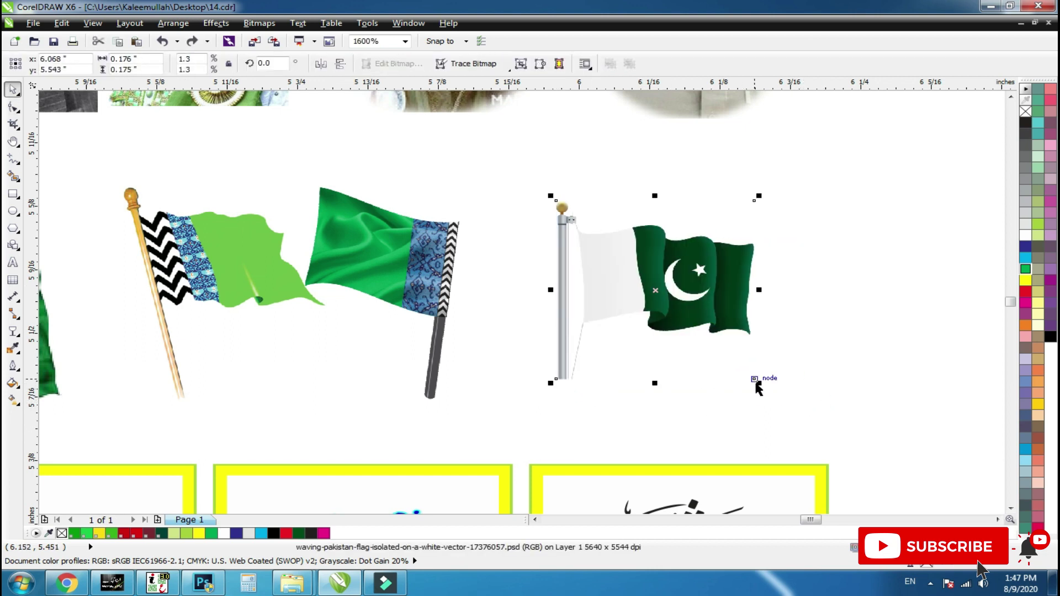
pyautogui.moveTo(757, 388); pyautogui.dragTo(783, 411)
pyautogui.click(770, 456)
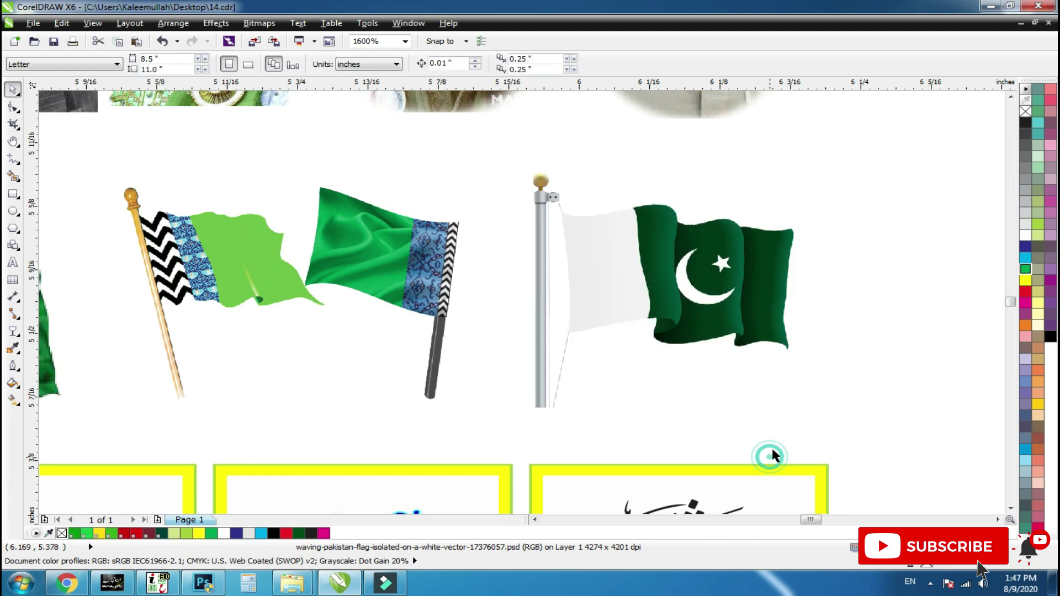
pyautogui.scroll(-3, 758, 405)
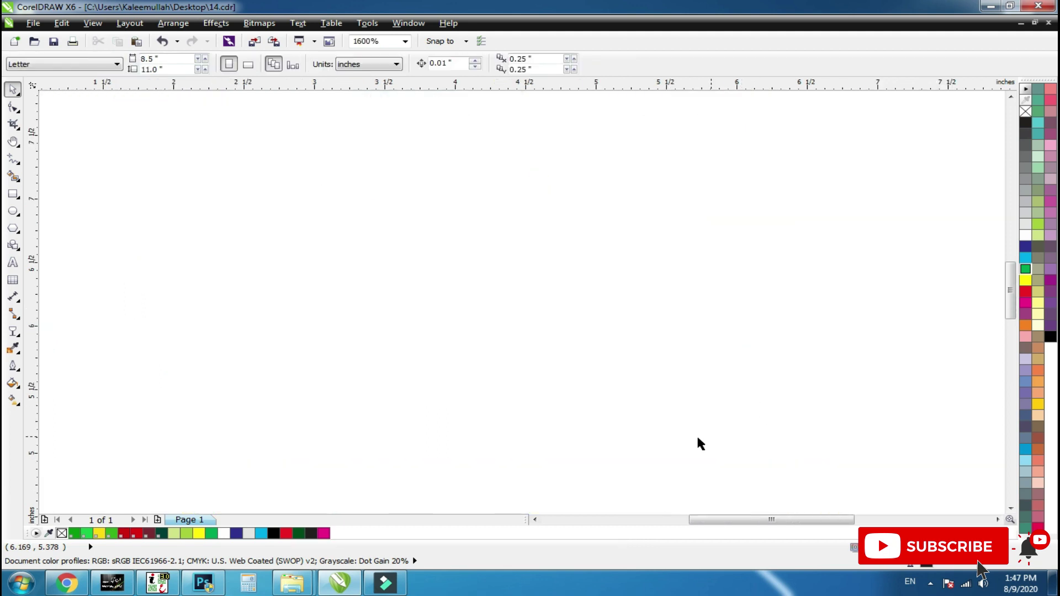
# Draw a blue rectangle around the upper clipart images and send it to the back.
pyautogui.click(798, 385)
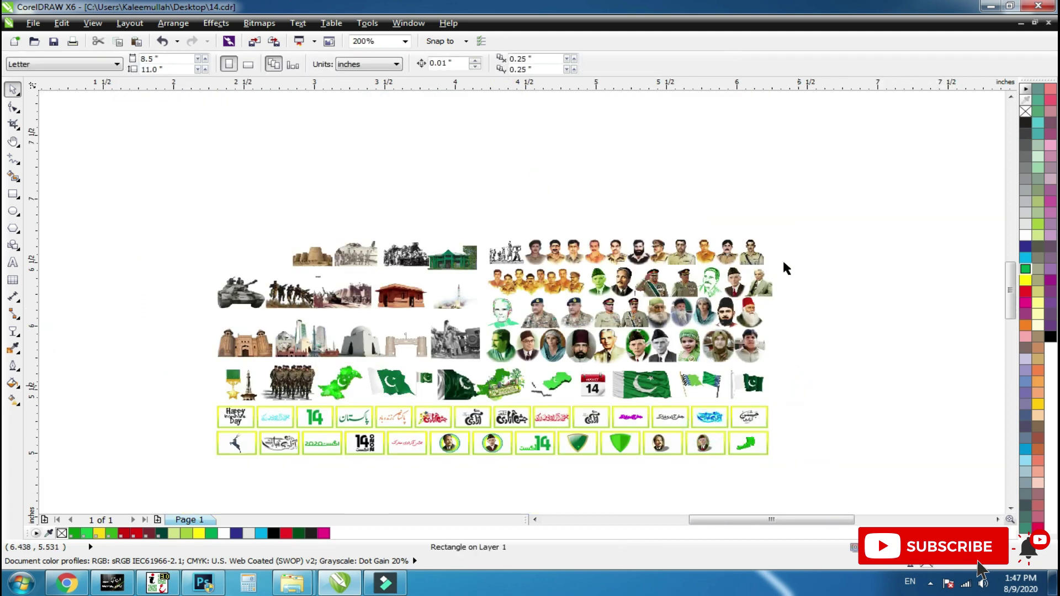
pyautogui.moveTo(840, 196); pyautogui.dragTo(390, 366)
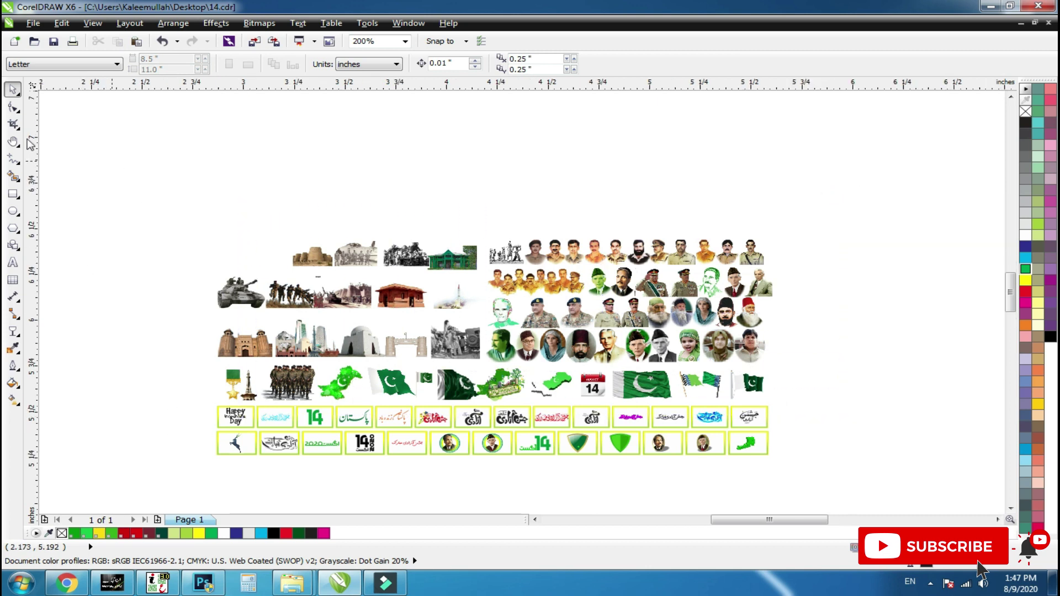
pyautogui.click(11, 194)
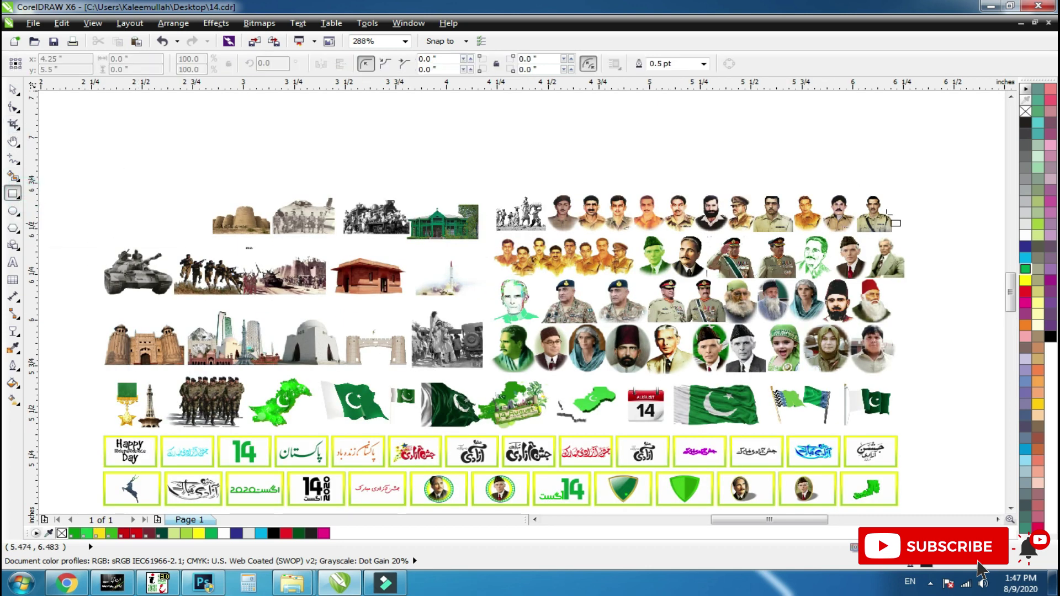
pyautogui.moveTo(917, 182)
pyautogui.mouseDown()
pyautogui.moveTo(495, 371)
pyautogui.moveTo(189, 425)
pyautogui.moveTo(92, 429)
pyautogui.mouseUp()
pyautogui.press('space')
pyautogui.click(1025, 244)
pyautogui.hotkey('shift', 'pagedown')
pyautogui.click(974, 289)
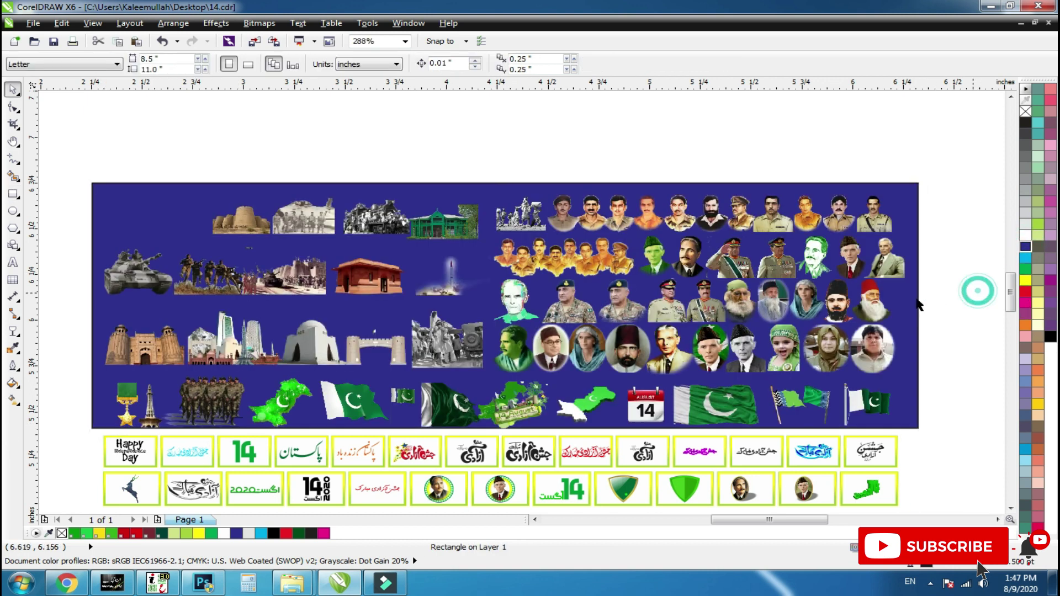
# Remove the rectangle's outline and give it a light-green radial fill.
pyautogui.click(158, 193)
pyautogui.rightClick(1025, 111)
pyautogui.click(944, 189)
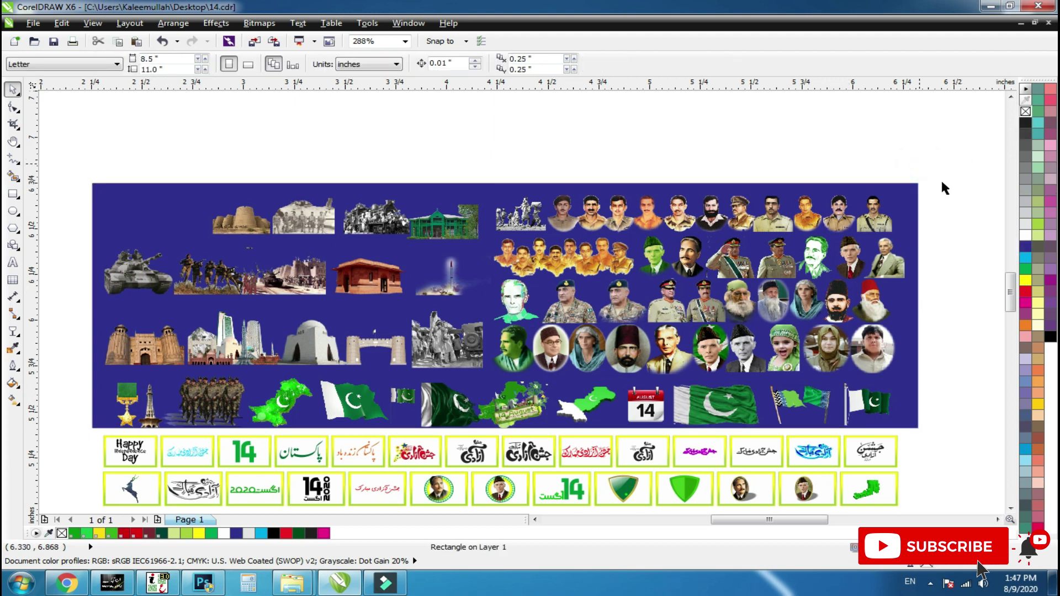
pyautogui.click(911, 192)
pyautogui.click(1037, 224)
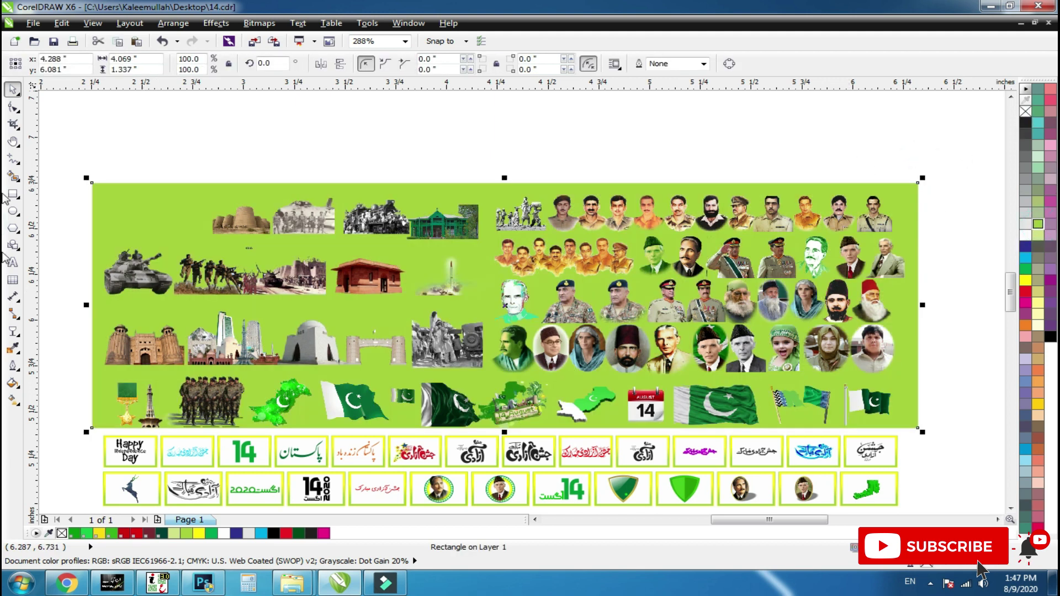
pyautogui.click(12, 399)
pyautogui.click(80, 64)
pyautogui.click(66, 98)
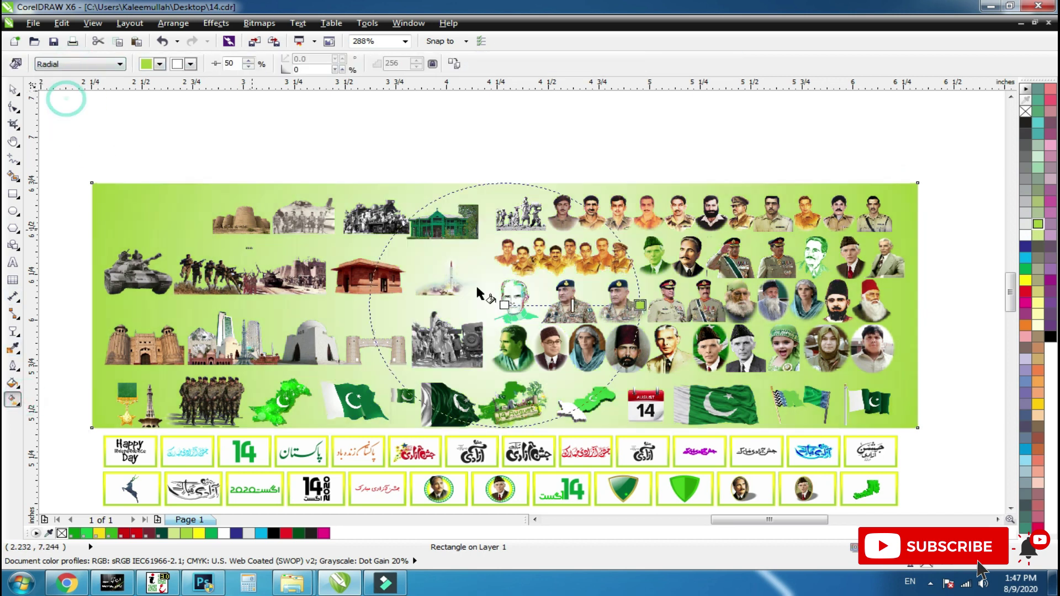
pyautogui.press('space')
# Group the 67 images on the green backdrop, then delete that group.
pyautogui.moveTo(948, 158); pyautogui.dragTo(98, 427)
pyautogui.hotkey('ctrl', 'g')
pyautogui.click(898, 367)
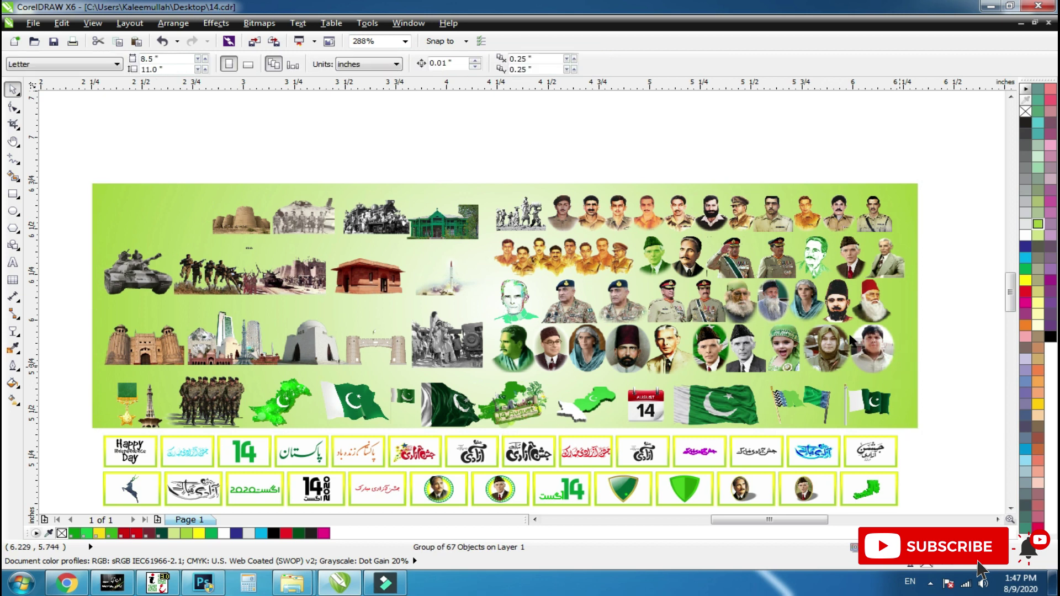
pyautogui.click(887, 364)
pyautogui.press('Delete')
# Restore the deleted images, group them with the green backdrop, and scale the group to 93.4%.
pyautogui.click(863, 337)
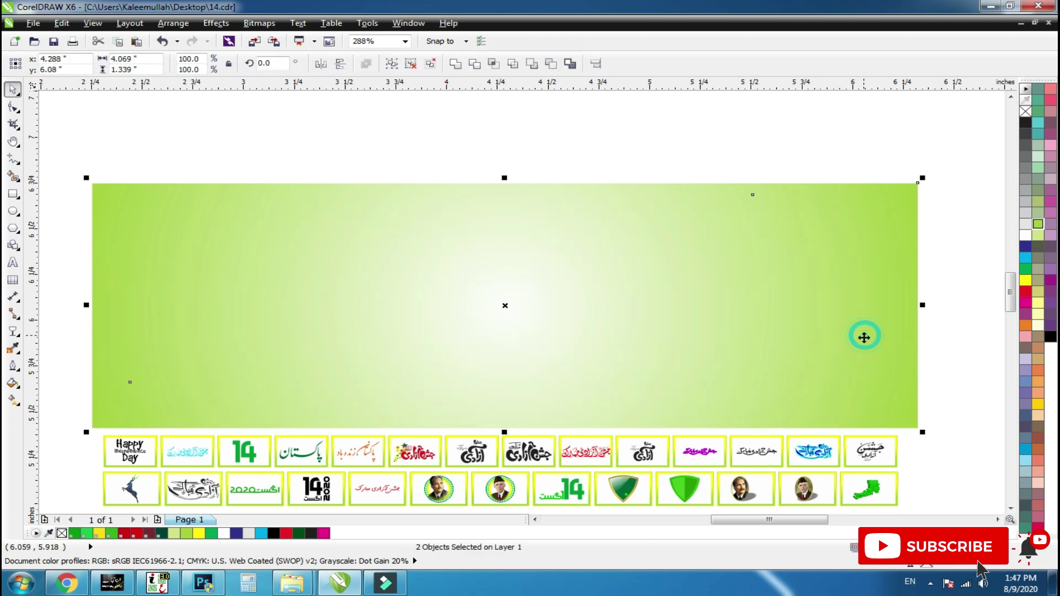
pyautogui.hotkey('ctrl', 'z')
pyautogui.moveTo(932, 172); pyautogui.dragTo(640, 317)
pyautogui.hotkey('ctrl', 'g')
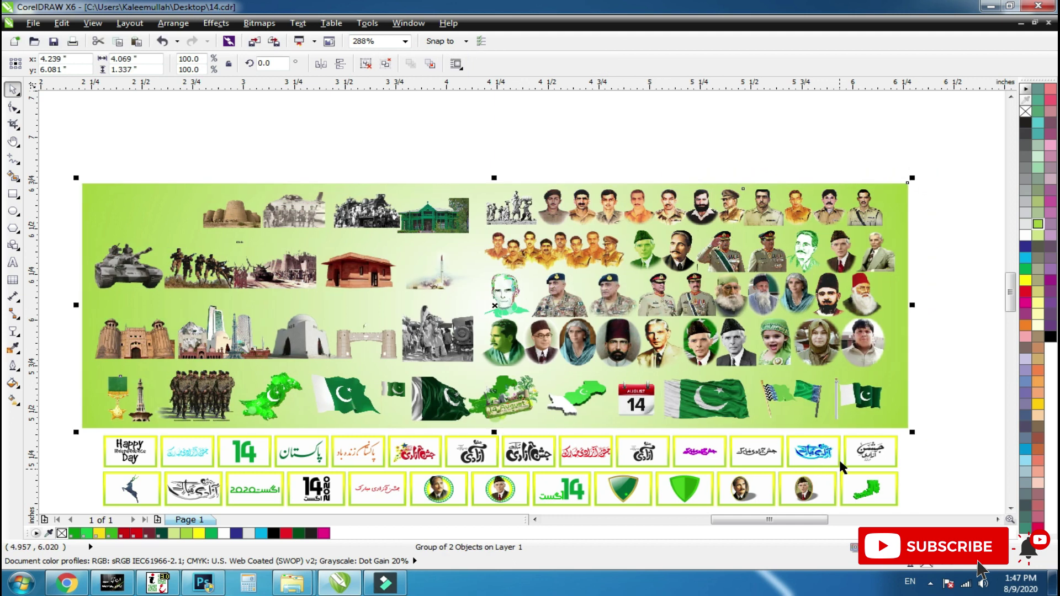
pyautogui.moveTo(912, 432); pyautogui.dragTo(889, 431)
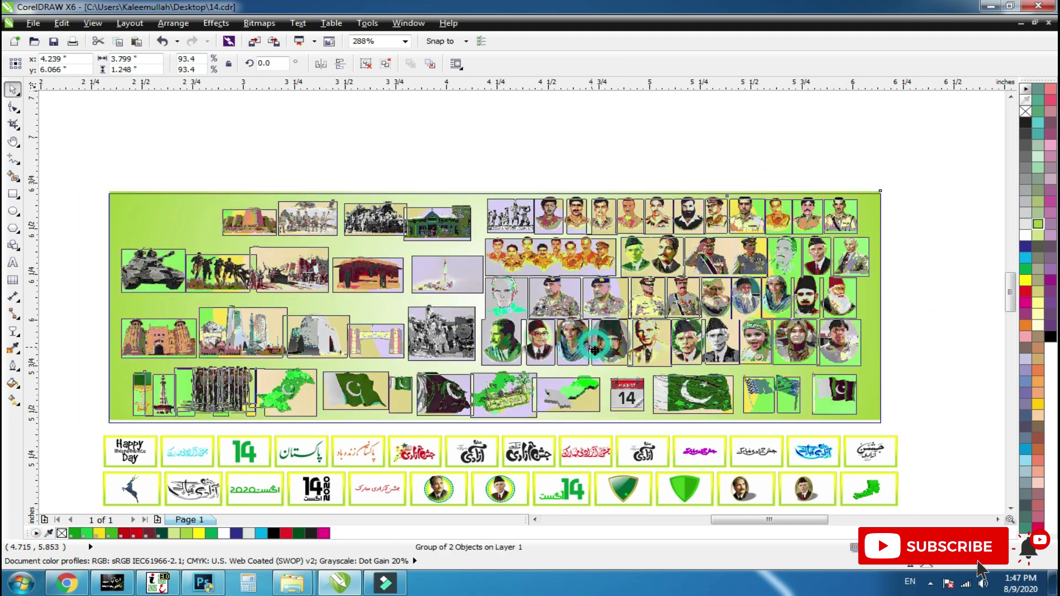
pyautogui.moveTo(114, 234); pyautogui.dragTo(859, 439)
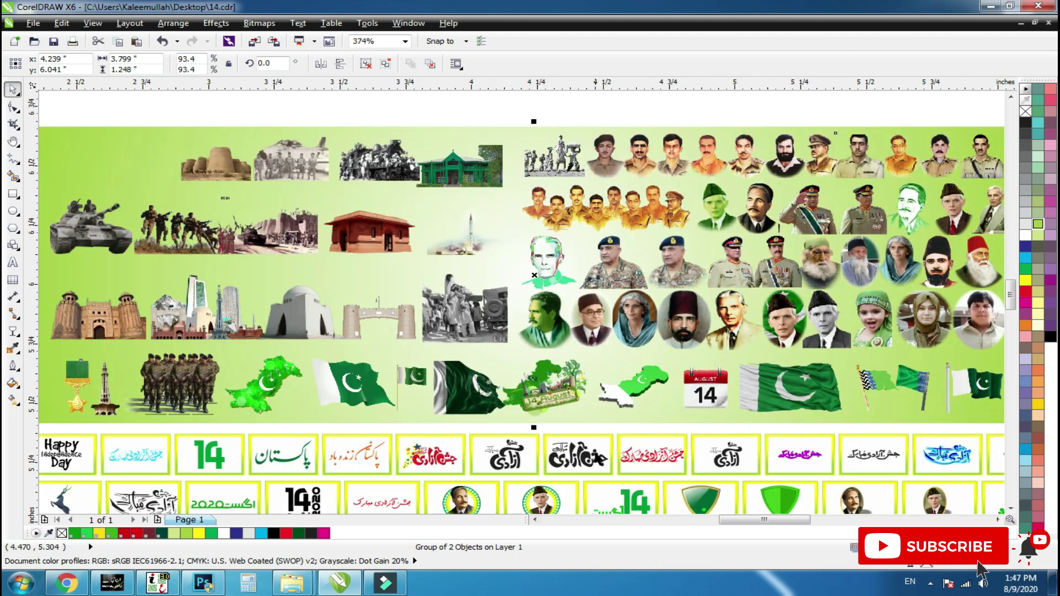
pyautogui.scroll(-1, 579, 378)
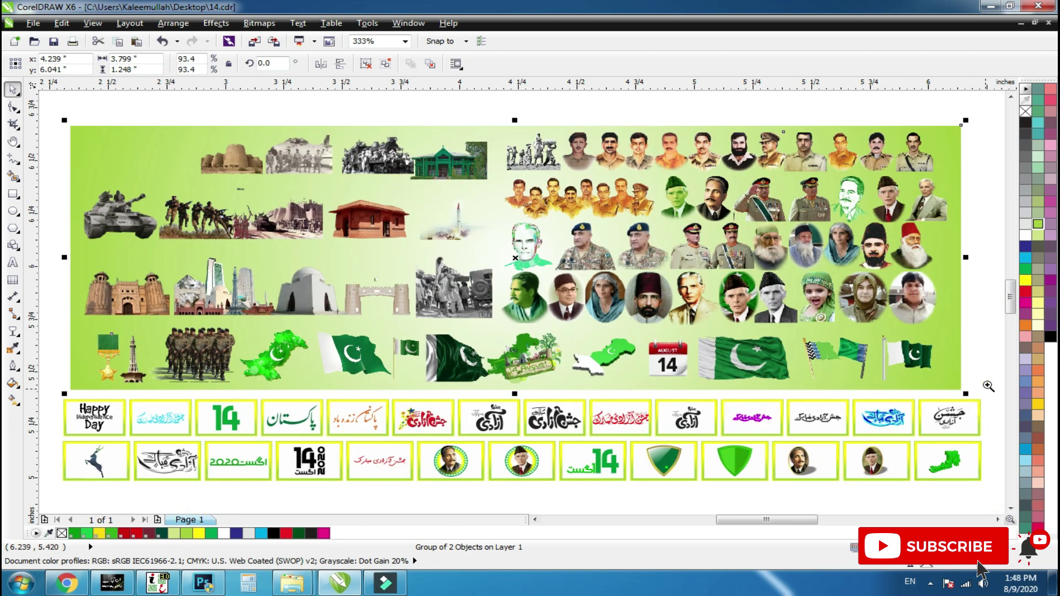
# Enlarge the black Urdu calligraphy slightly and fill it dark green with K 60.
pyautogui.moveTo(987, 384); pyautogui.dragTo(900, 445)
pyautogui.click(647, 308)
pyautogui.click(629, 298)
pyautogui.moveTo(630, 298); pyautogui.dragTo(660, 311)
pyautogui.hotkey('ctrl', 'z')
pyautogui.moveTo(677, 412); pyautogui.dragTo(692, 422)
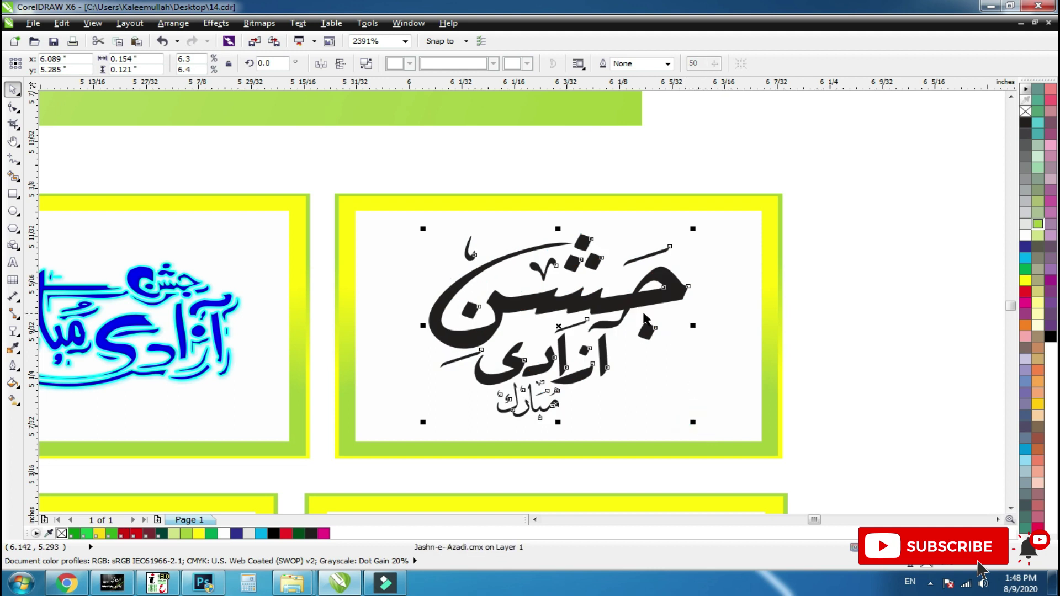
pyautogui.click(1025, 268)
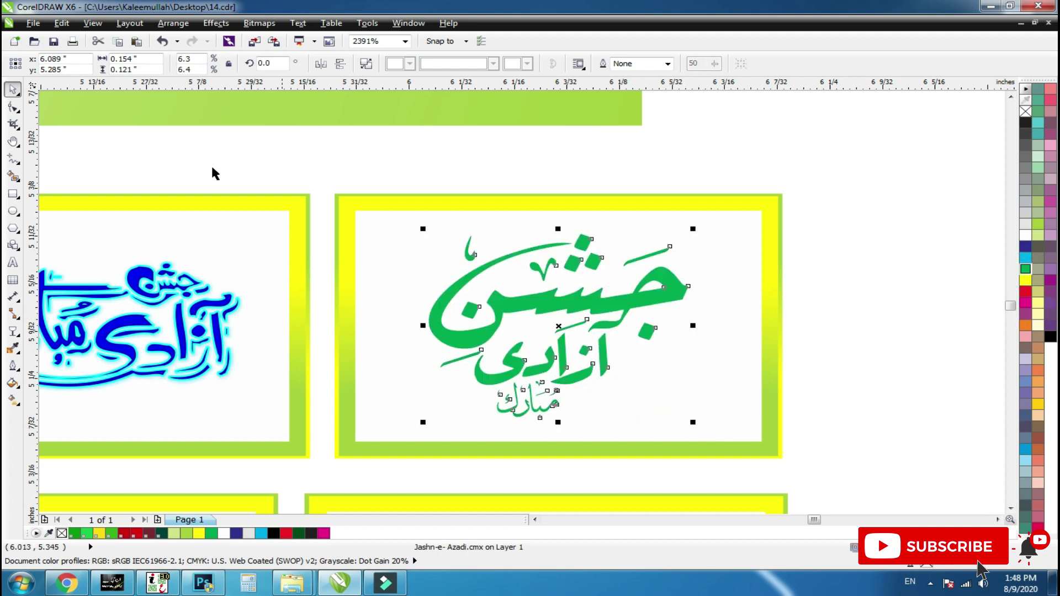
pyautogui.hotkey('shift', 'F11')
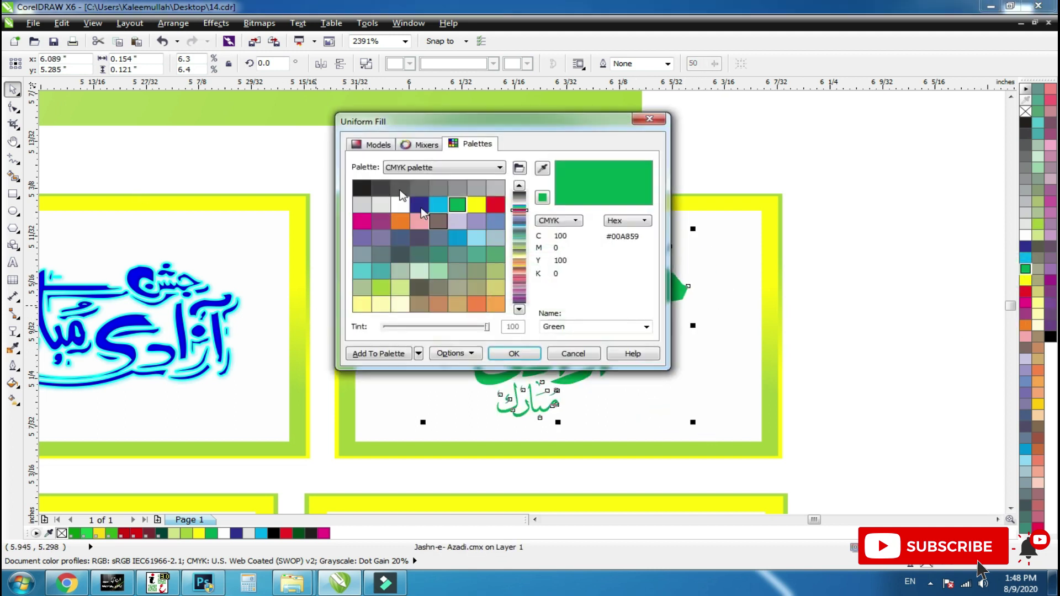
pyautogui.click(375, 151)
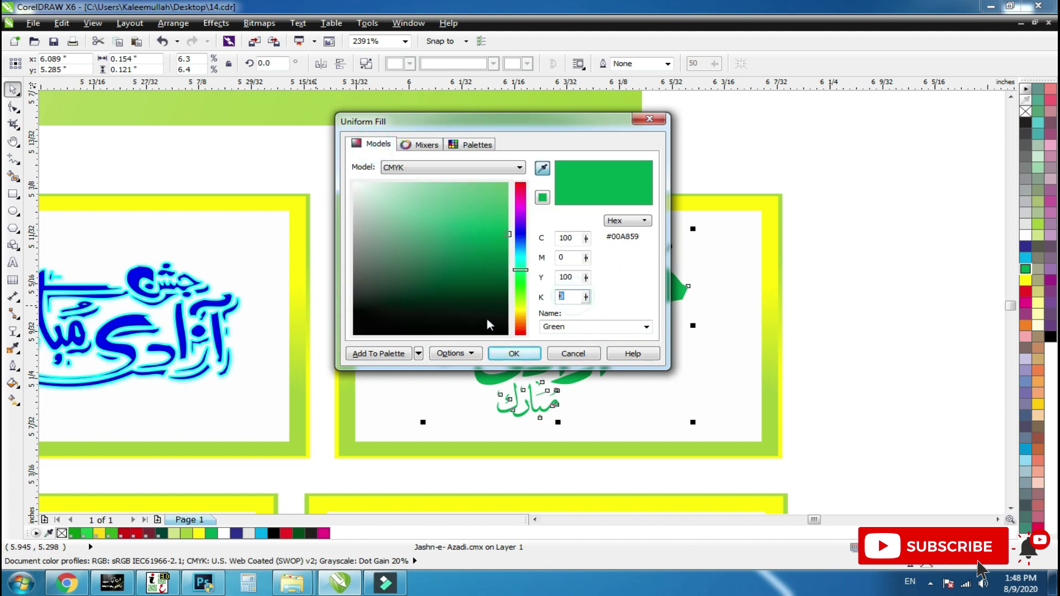
pyautogui.press('Return')
# Zoom in on the blue calligraphy tile and select its bitmap.
pyautogui.click(723, 387)
pyautogui.keyDown('shift'); pyautogui.click(723, 386); pyautogui.keyUp('shift')
pyautogui.scroll(-1, 783, 345)
pyautogui.press('F2')
pyautogui.moveTo(800, 270); pyautogui.dragTo(218, 394)
pyautogui.moveTo(476, 351); pyautogui.dragTo(386, 374)
pyautogui.hotkey('ctrl', 'z')
pyautogui.click(563, 380)
pyautogui.press('Delete')
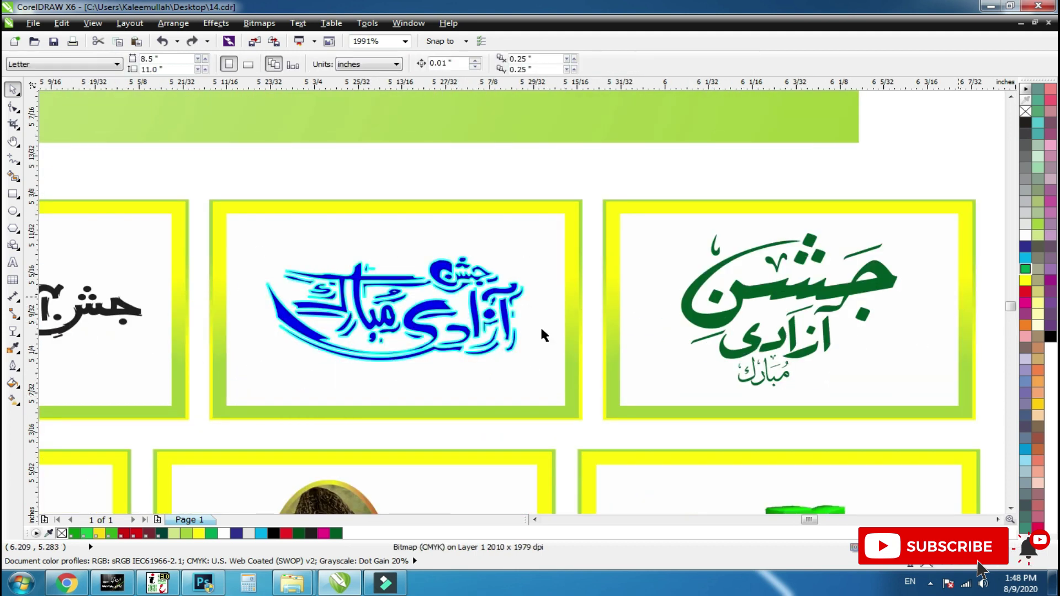
# Recolour the blue calligraphy with a dark green fill and a yellow outline.
pyautogui.click(1025, 280)
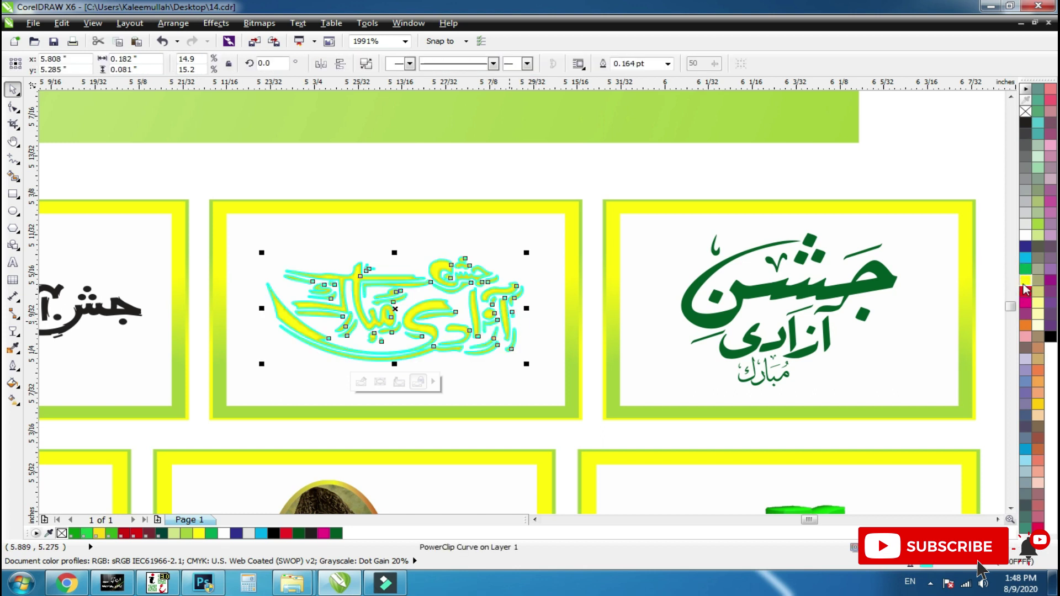
pyautogui.click(1025, 269)
pyautogui.rightClick(1025, 280)
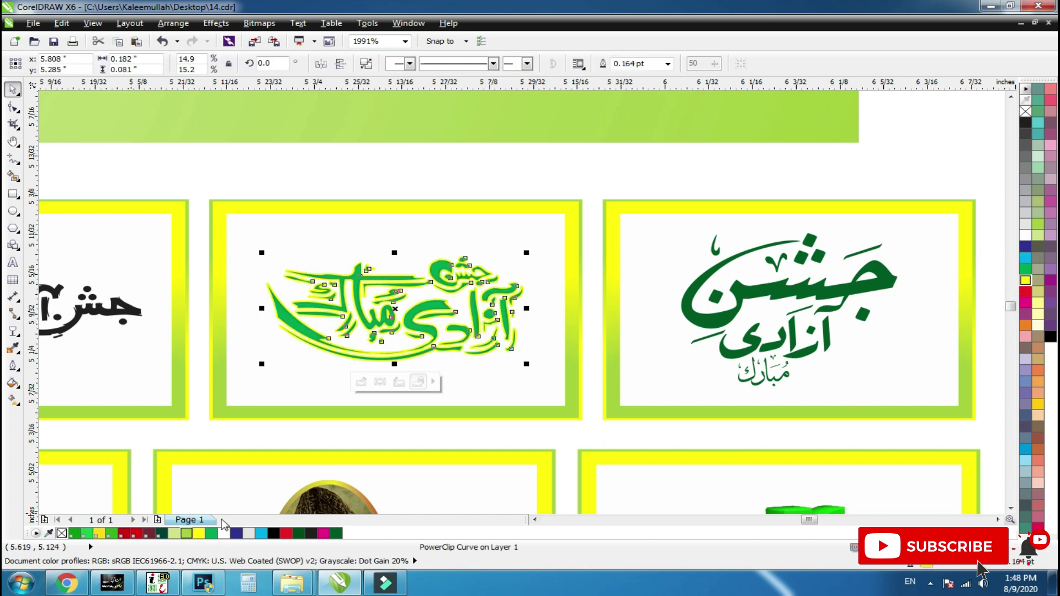
pyautogui.click(337, 535)
pyautogui.scroll(-1, 799, 316)
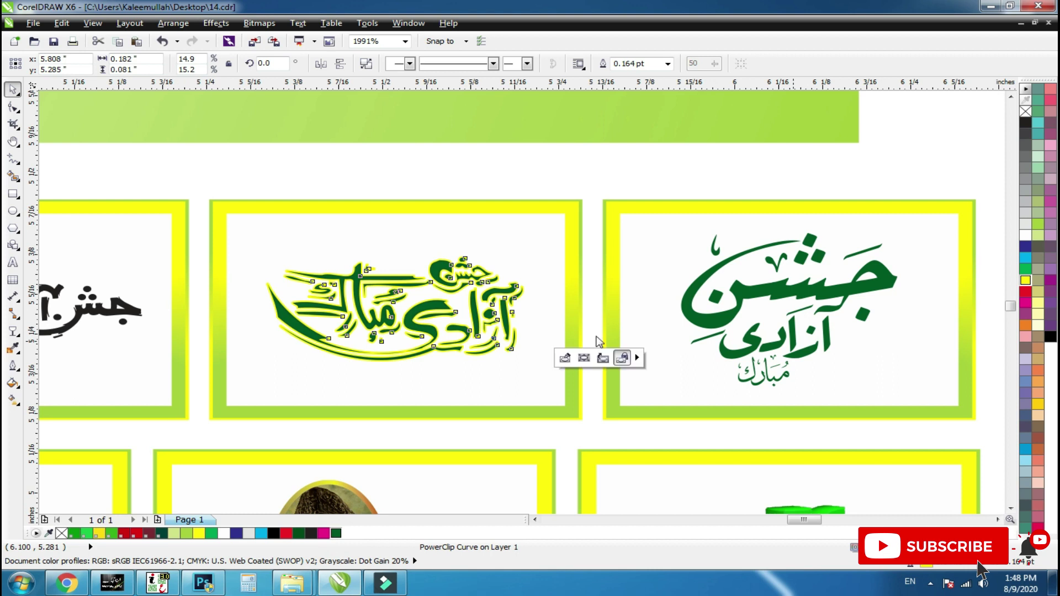
# Zoom in on the black calligraphy tile and check whether the calligraphy moves separately.
pyautogui.press('F2')
pyautogui.moveTo(497, 290); pyautogui.dragTo(294, 359)
pyautogui.click(611, 339)
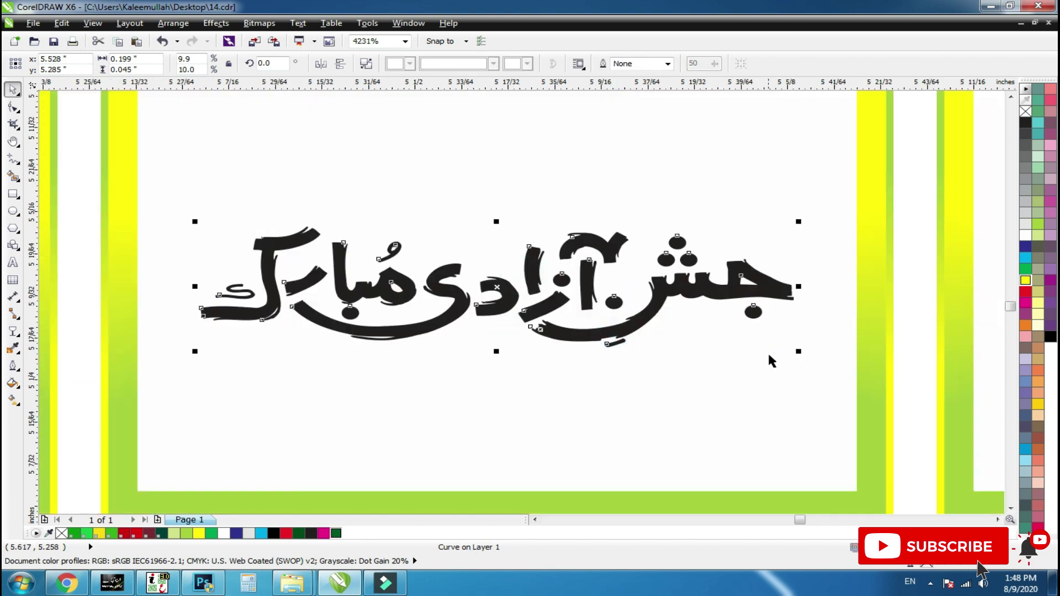
pyautogui.press('F3')
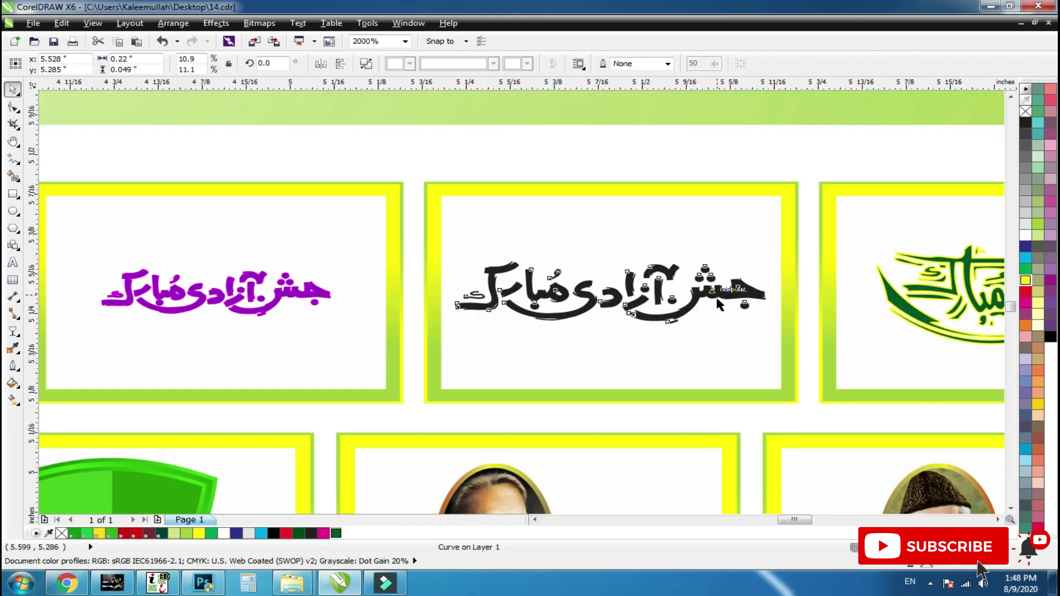
pyautogui.press('F3')
pyautogui.press('F2')
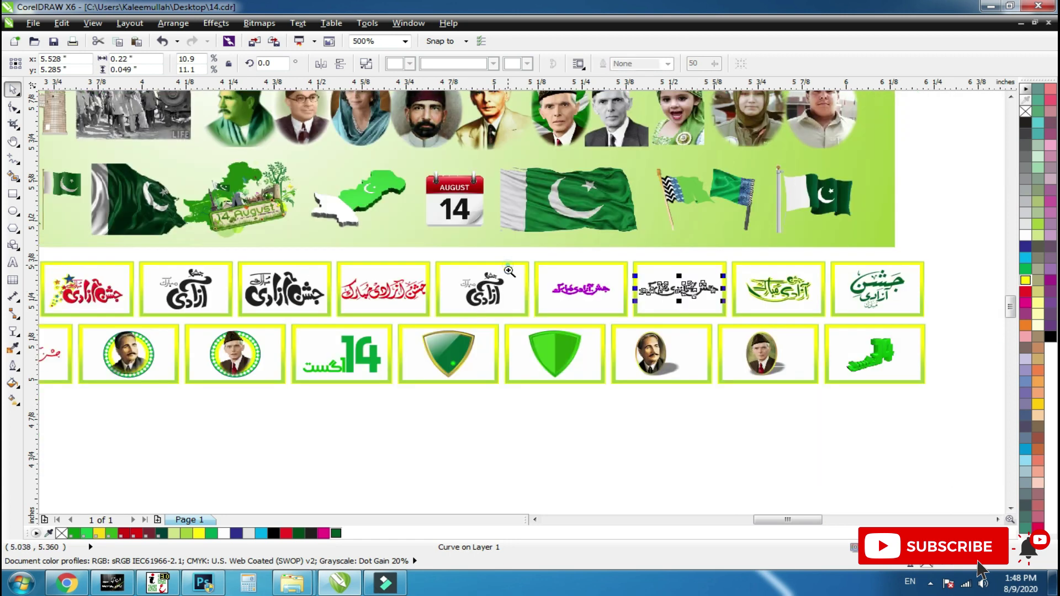
pyautogui.moveTo(522, 254); pyautogui.dragTo(303, 372)
pyautogui.click(775, 235)
pyautogui.moveTo(775, 236); pyautogui.dragTo(763, 301)
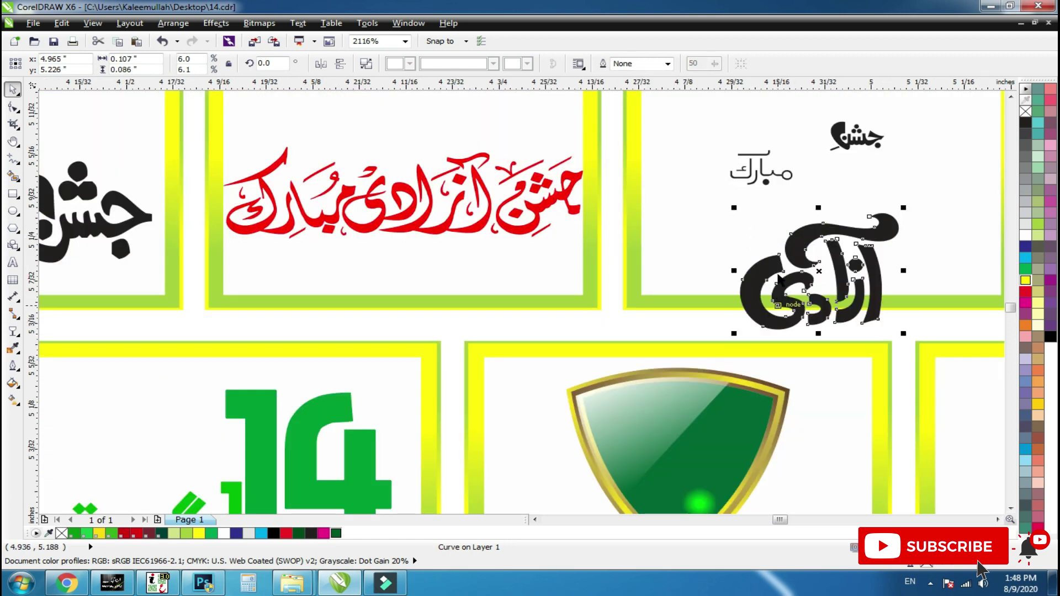
pyautogui.hotkey('ctrl', 'z')
# Inspect the black and red calligraphy in the tile row, viewing the red one's nodes.
pyautogui.press('F3')
pyautogui.press('F2')
pyautogui.moveTo(764, 144); pyautogui.dragTo(4, 317)
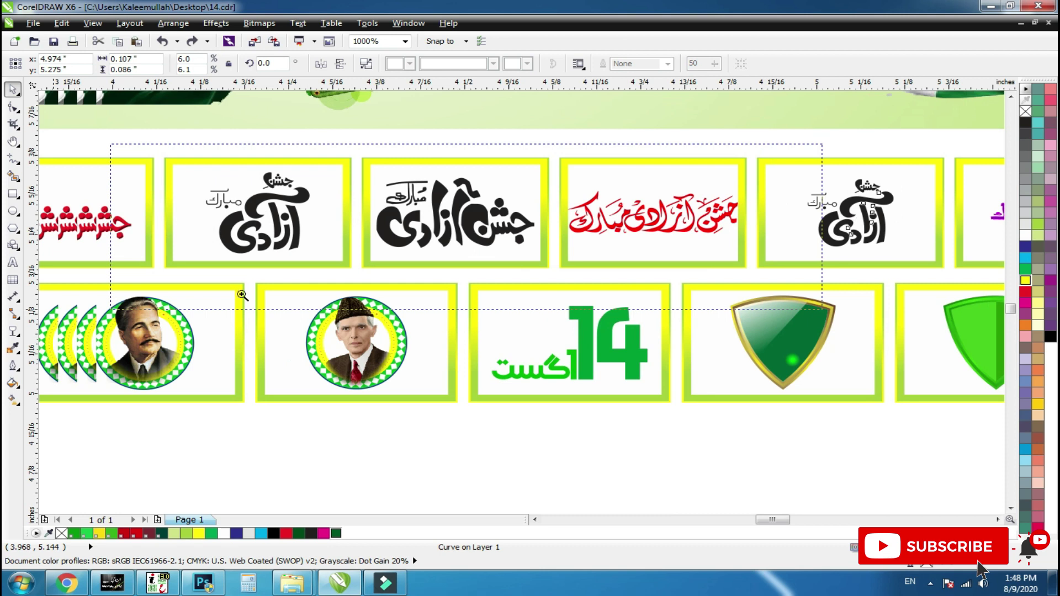
pyautogui.click(565, 297)
pyautogui.click(782, 288)
pyautogui.press('F10')
pyautogui.press('space')
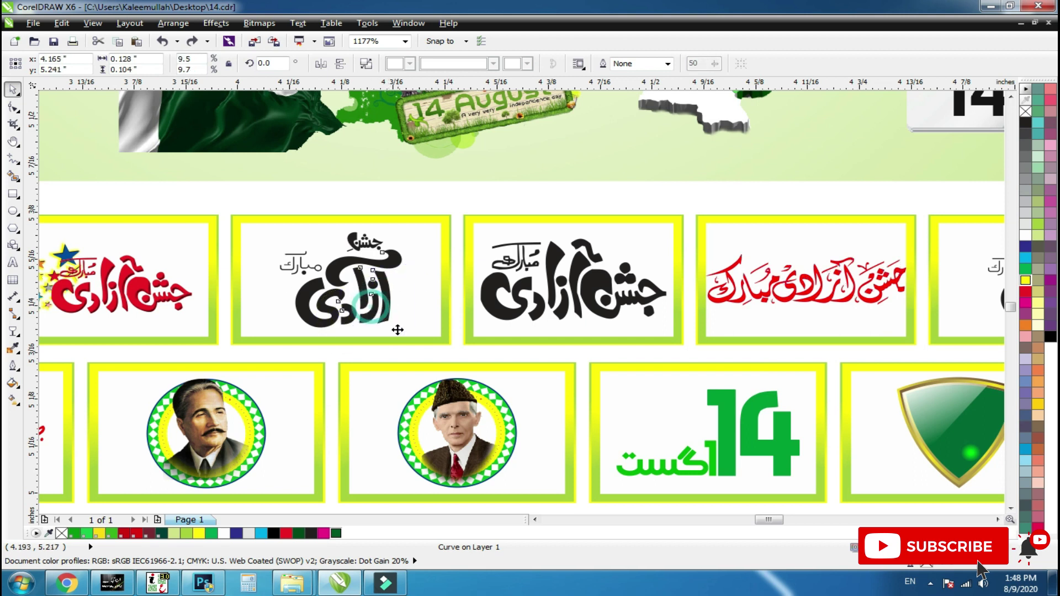
# Marquee-select the three black calligraphy parts and group them.
pyautogui.click(418, 215)
pyautogui.moveTo(419, 214); pyautogui.dragTo(204, 370)
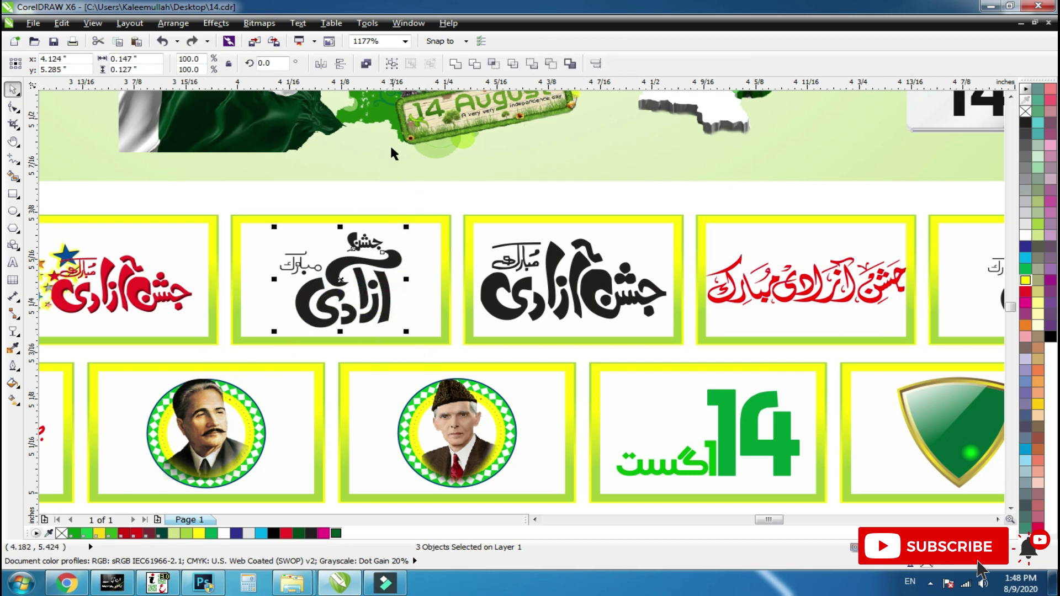
pyautogui.click(391, 63)
# Select all 33 pieces of the starred red calligraphy and group them with Ctrl+G.
pyautogui.click(139, 293)
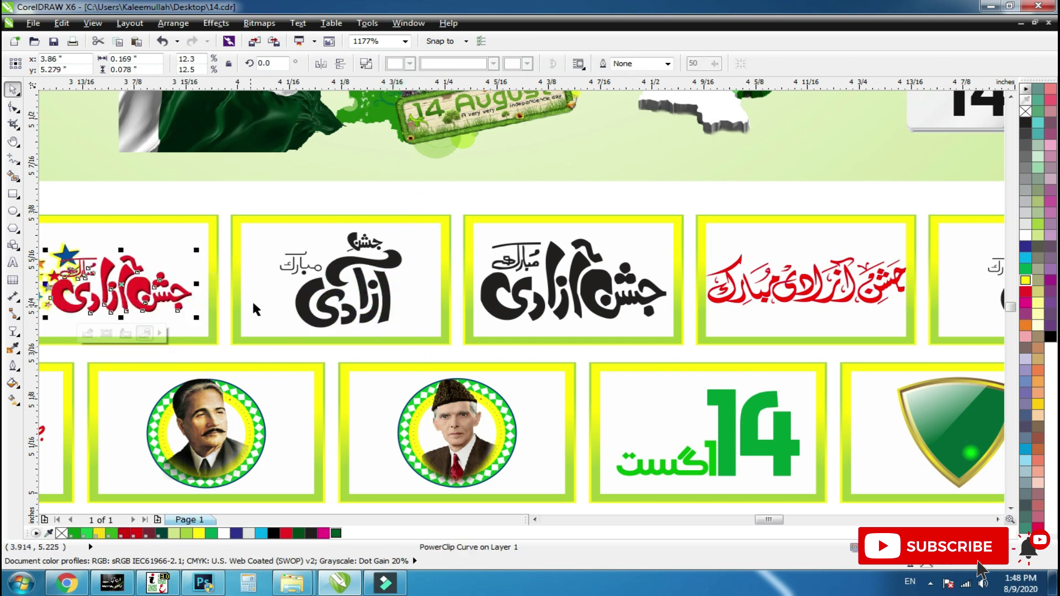
pyautogui.scroll(-2, 251, 276)
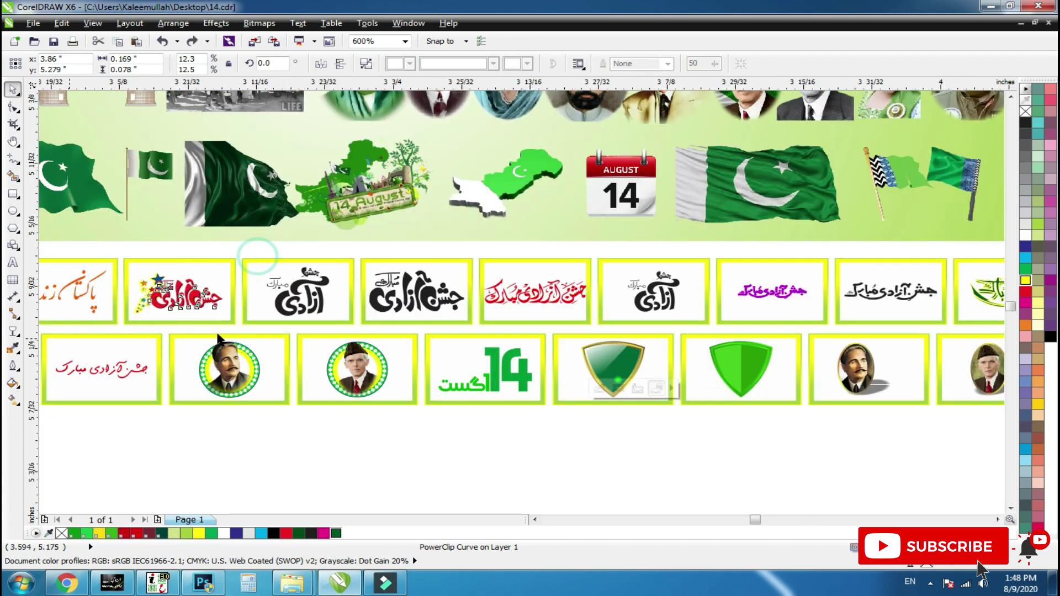
pyautogui.hotkey('shift', 'F2')
pyautogui.moveTo(788, 413); pyautogui.dragTo(905, 463)
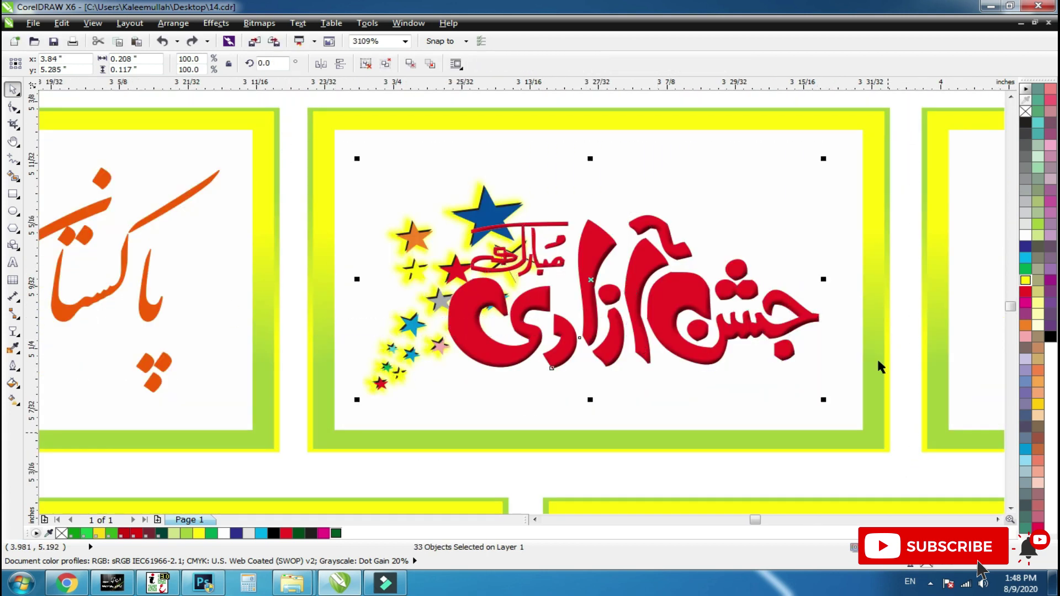
pyautogui.hotkey('ctrl', 'g')
# Zoom in on the orange calligraphy tile and select its frame.
pyautogui.scroll(-1, 874, 353)
pyautogui.moveTo(655, 232); pyautogui.dragTo(14, 467)
pyautogui.click(560, 291)
# Isolate the orange calligraphy from its frame and recolour it, trying purple then black.
pyautogui.click(576, 262)
pyautogui.moveTo(551, 291); pyautogui.dragTo(546, 295)
pyautogui.hotkey('ctrl', 'z')
pyautogui.keyDown('shift'); pyautogui.click(687, 335); pyautogui.keyUp('shift')
pyautogui.keyDown('shift'); pyautogui.click(686, 337); pyautogui.keyUp('shift')
pyautogui.click(1050, 282)
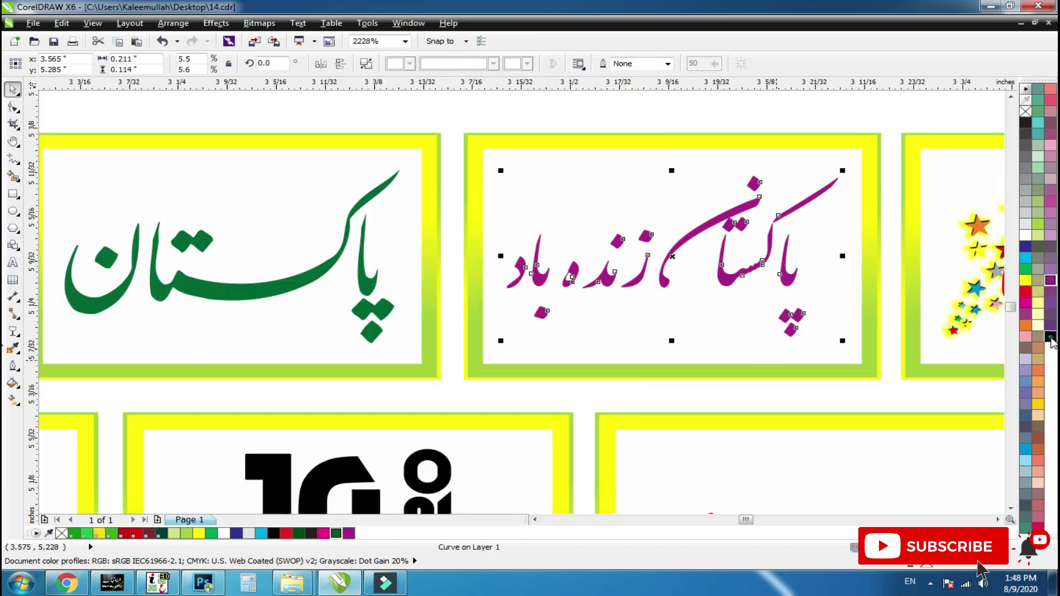
pyautogui.click(1050, 338)
# Recolour the left tile's green calligraphy red.
pyautogui.click(355, 272)
pyautogui.moveTo(366, 274); pyautogui.dragTo(283, 327)
pyautogui.hotkey('ctrl', 'z')
pyautogui.keyDown('shift'); pyautogui.click(234, 343); pyautogui.keyUp('shift')
pyautogui.keyDown('shift'); pyautogui.click(258, 343); pyautogui.keyUp('shift')
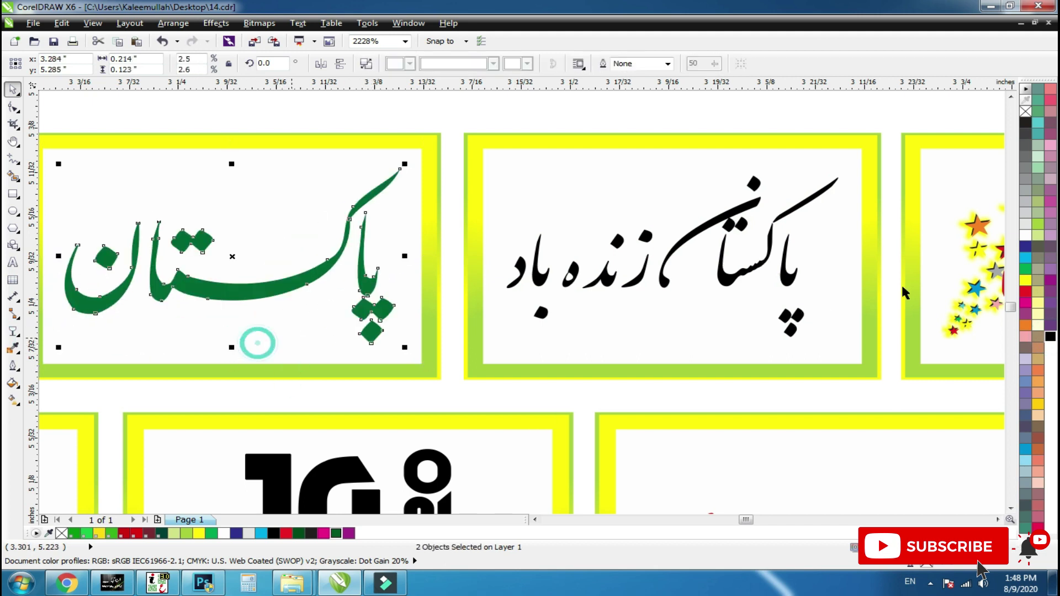
pyautogui.click(1024, 291)
# Recolour the green 14 purple after briefly trying tan.
pyautogui.scroll(-5, 420, 359)
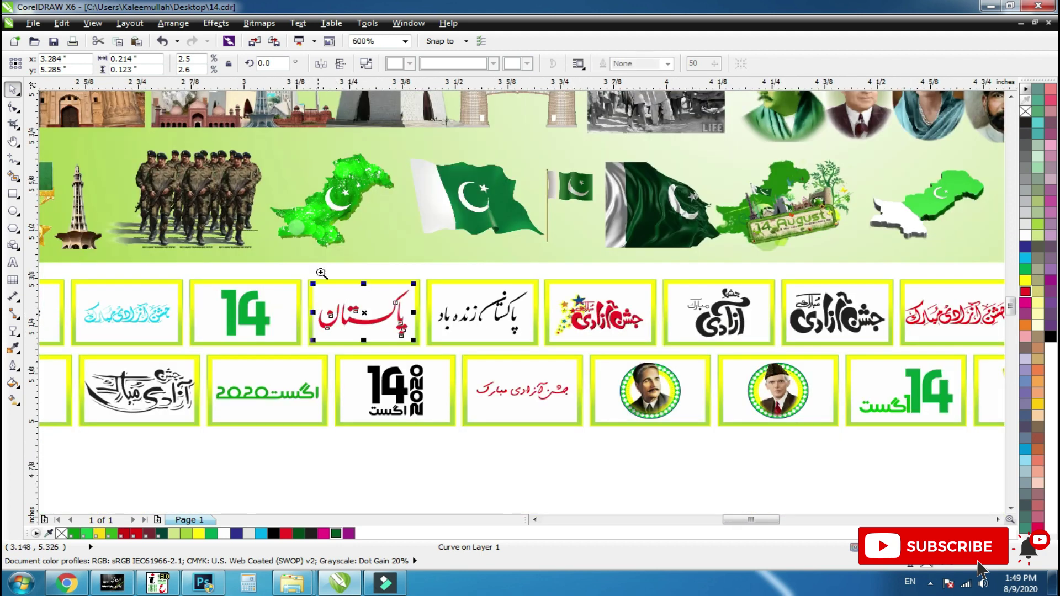
pyautogui.scroll(4, 320, 276)
pyautogui.click(761, 289)
pyautogui.moveTo(761, 308); pyautogui.dragTo(717, 276)
pyautogui.hotkey('ctrl', 'z')
pyautogui.click(1039, 280)
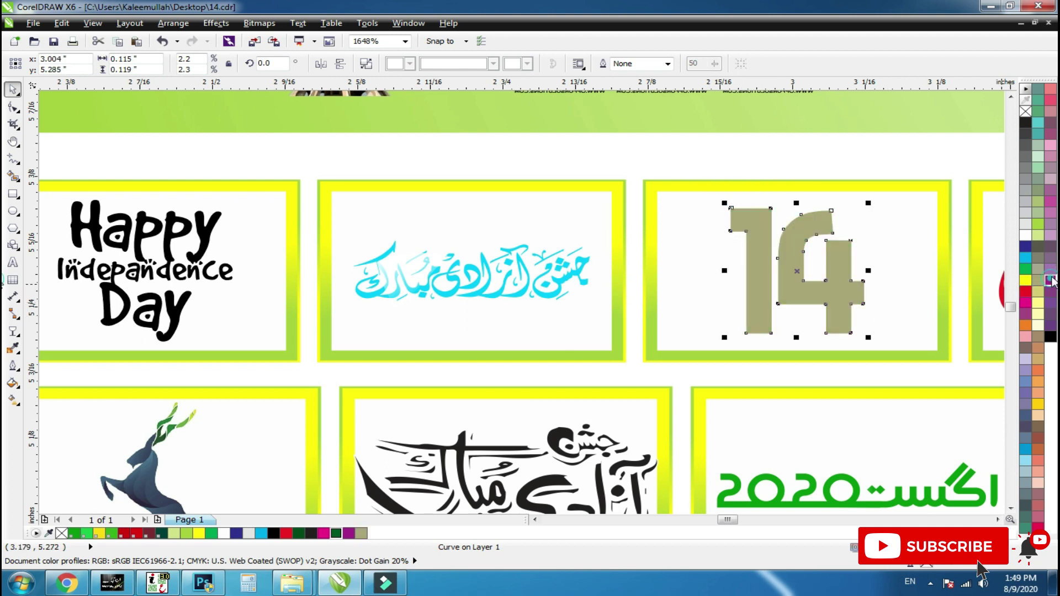
pyautogui.click(1050, 280)
# Recolour the cyan calligraphy dark green.
pyautogui.click(531, 269)
pyautogui.moveTo(518, 268); pyautogui.dragTo(416, 316)
pyautogui.hotkey('ctrl', 'z')
pyautogui.click(337, 534)
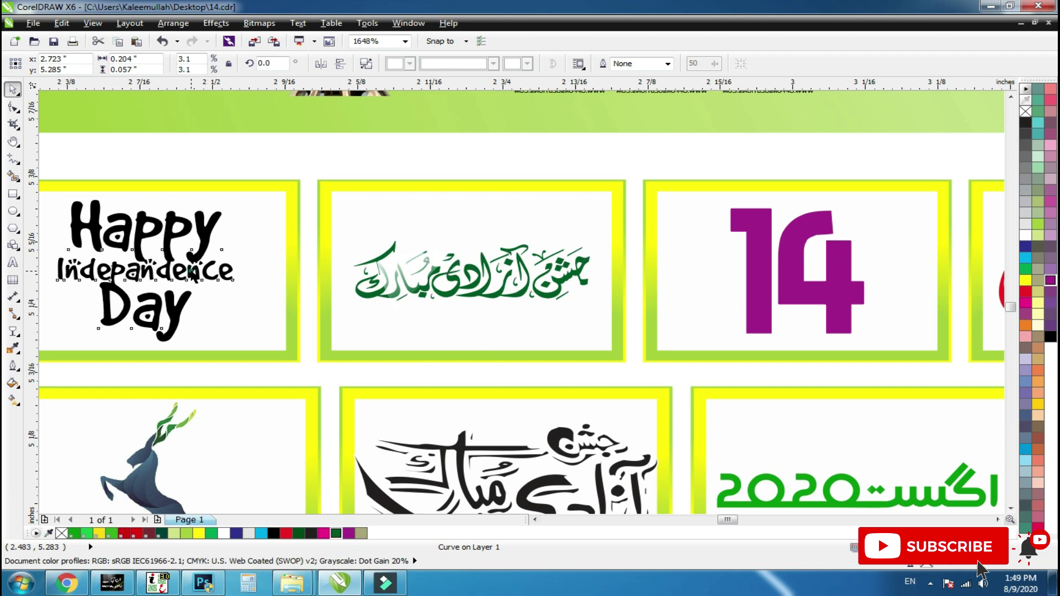
# Convert the 'Happy Independance Day' text to curves.
pyautogui.click(193, 273)
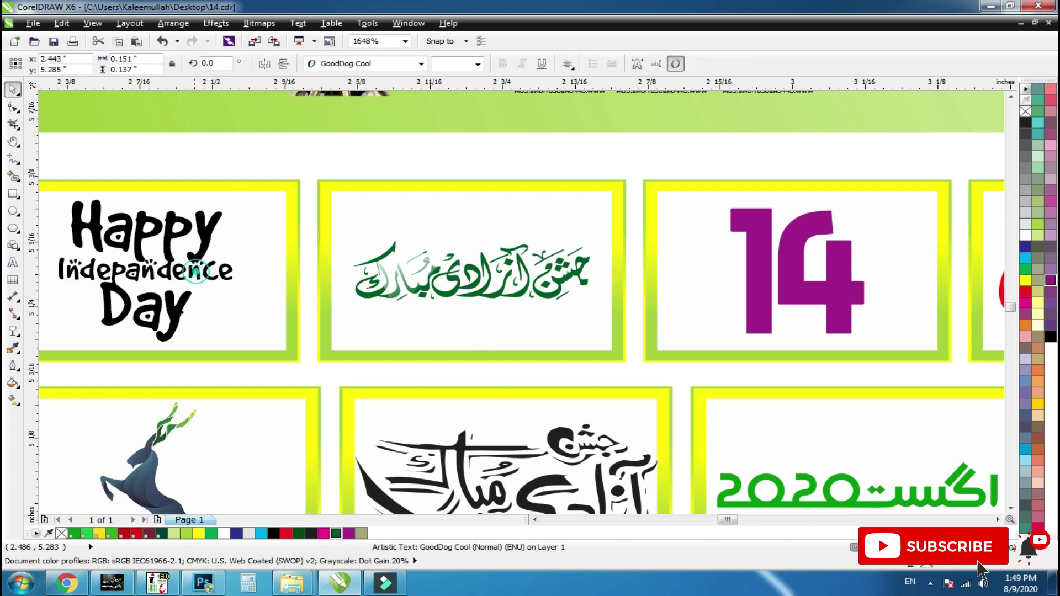
pyautogui.click(14, 110)
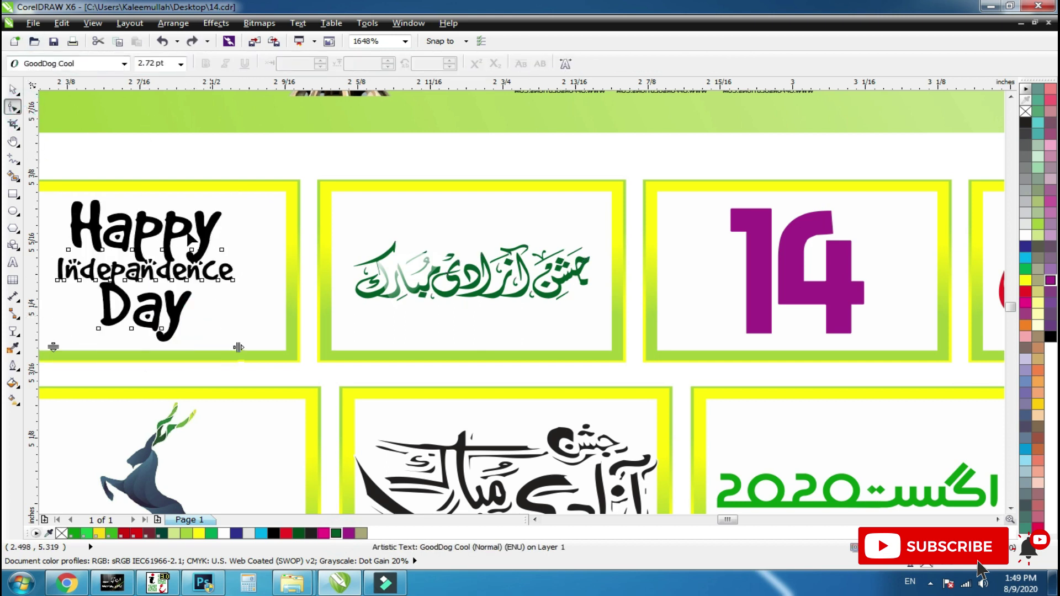
pyautogui.click(14, 89)
pyautogui.press('F10')
pyautogui.hotkey('ctrl', 'q')
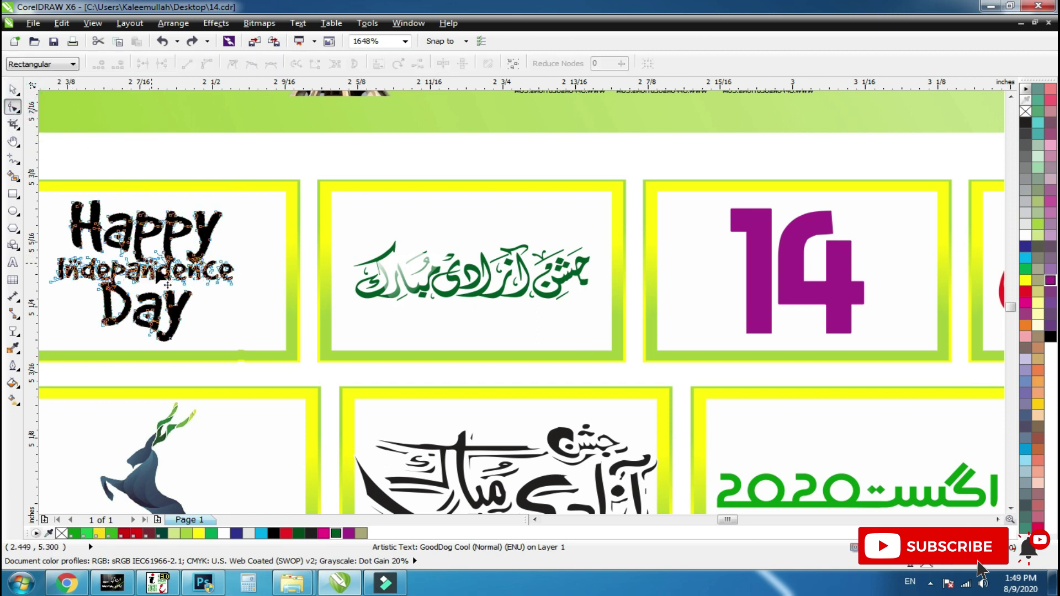
pyautogui.press('space')
pyautogui.click(237, 289)
pyautogui.moveTo(209, 270); pyautogui.dragTo(278, 309)
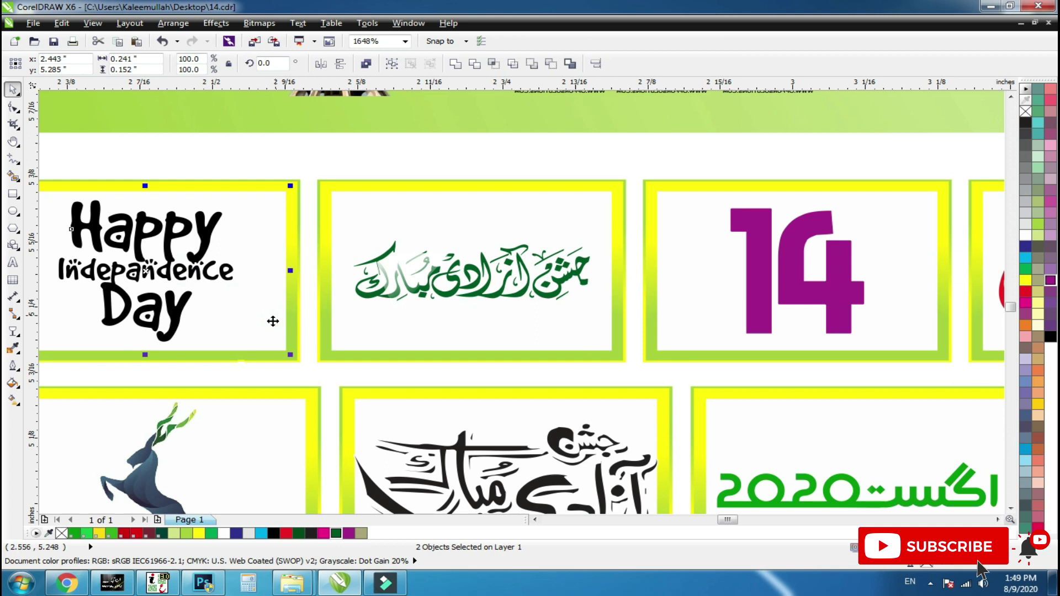
# Zoom in on the deer picture and check that it moves on its own.
pyautogui.scroll(-2, 260, 247)
pyautogui.moveTo(149, 318); pyautogui.dragTo(265, 399)
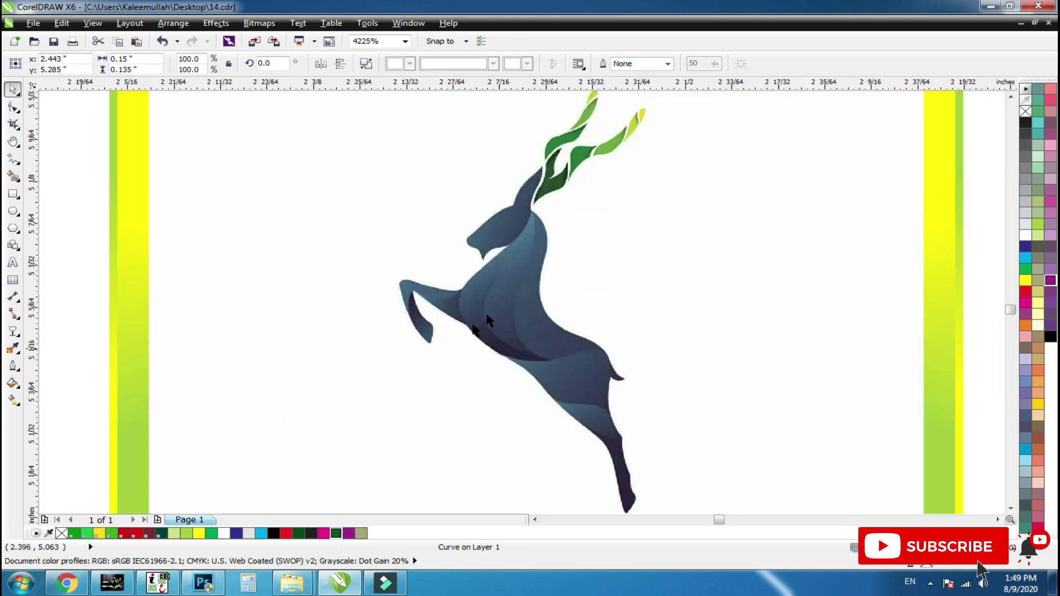
pyautogui.click(489, 309)
pyautogui.moveTo(508, 306); pyautogui.dragTo(295, 323)
pyautogui.hotkey('ctrl', 'z')
# Group the green 2020 and August curves and recolour the group purple.
pyautogui.scroll(-6, 319, 337)
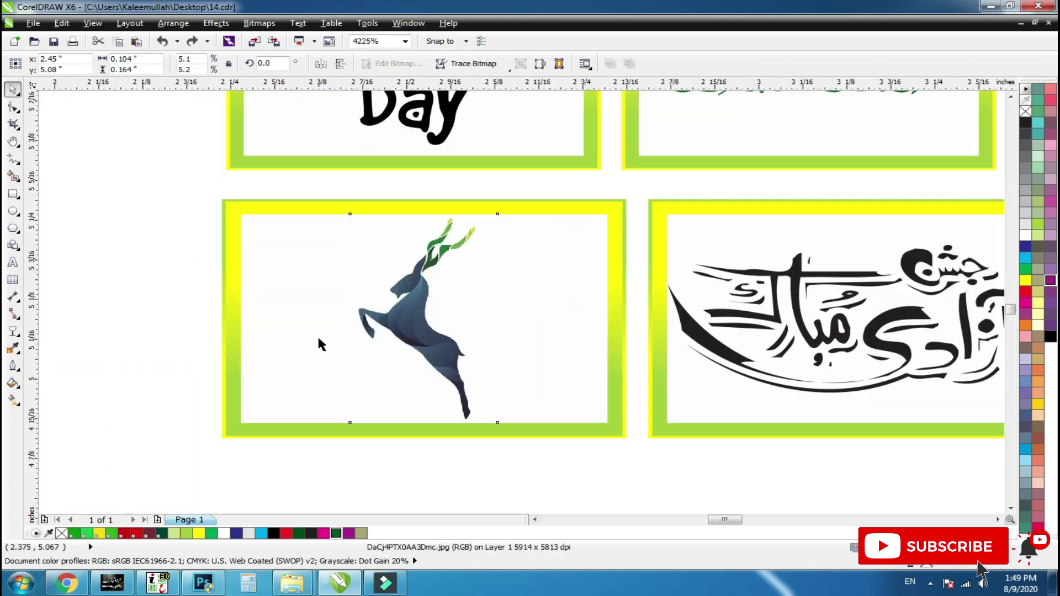
pyautogui.moveTo(400, 394); pyautogui.dragTo(594, 330)
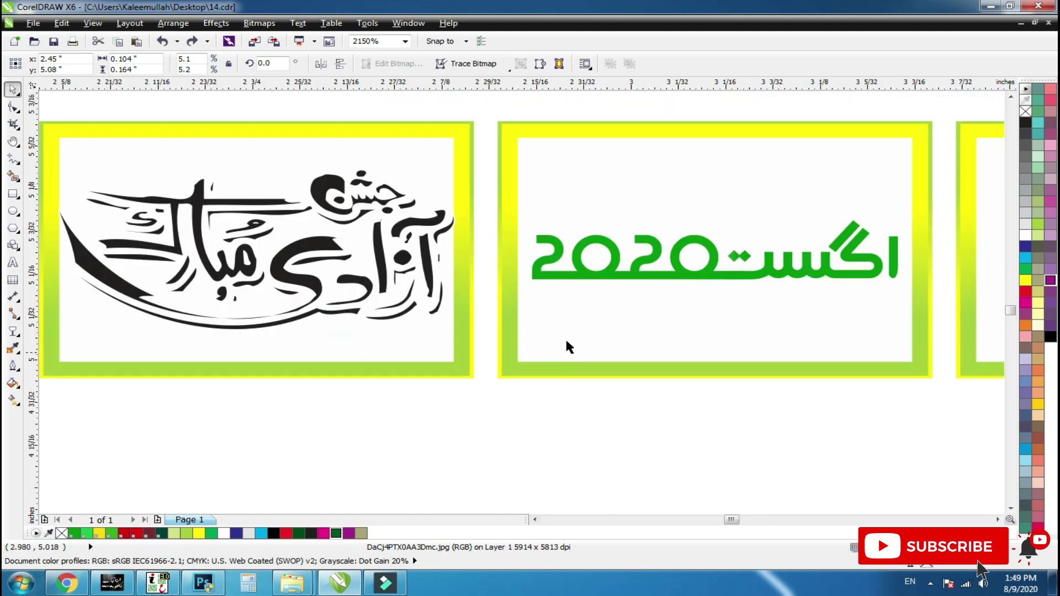
pyautogui.click(577, 265)
pyautogui.keyDown('shift'); pyautogui.click(777, 279); pyautogui.keyUp('shift')
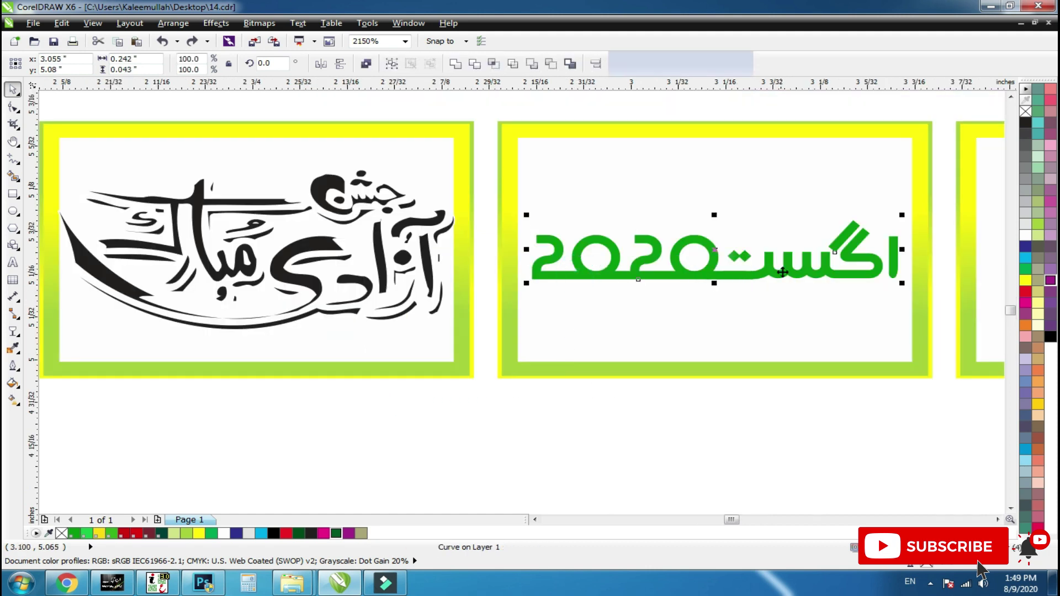
pyautogui.hotkey('ctrl', 'l')
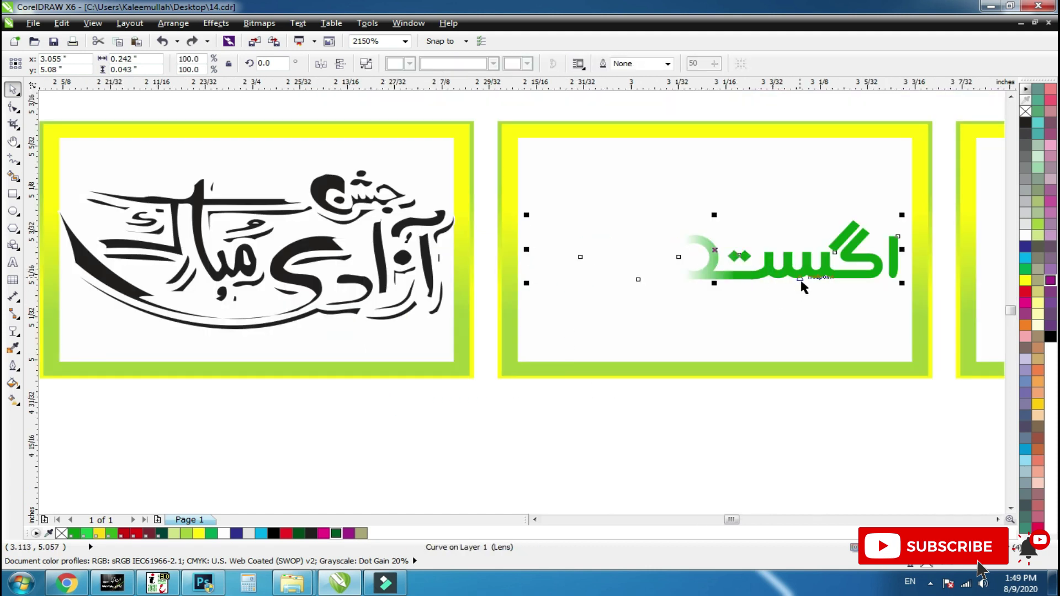
pyautogui.hotkey('ctrl', 'z')
pyautogui.hotkey('ctrl', 'g')
pyautogui.hotkey('ctrl', 'u')
pyautogui.hotkey('ctrl', 'g')
pyautogui.scroll(-2, 487, 348)
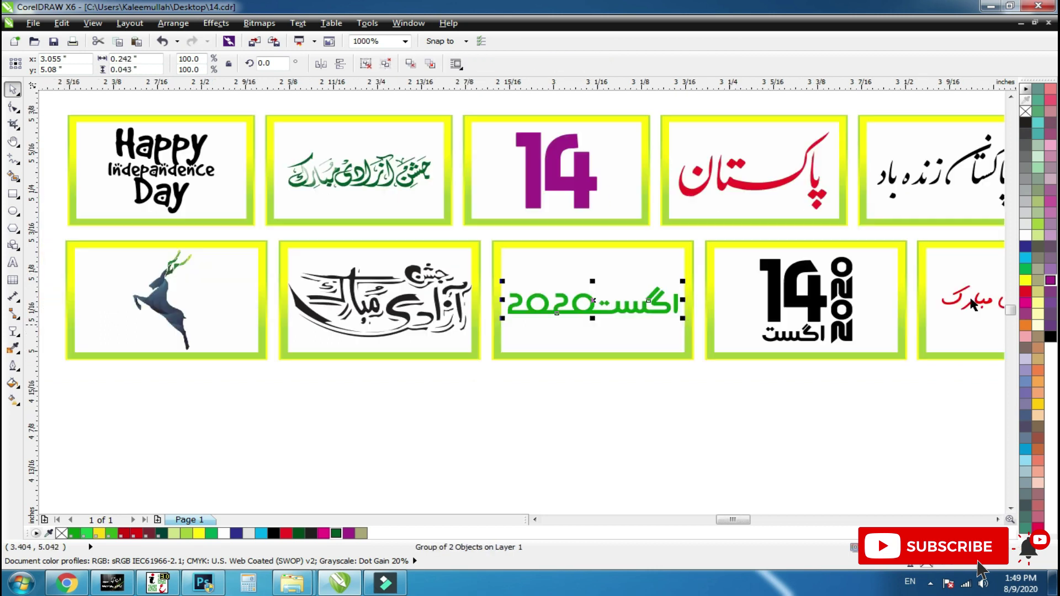
pyautogui.click(1050, 280)
# Combine the seven parts of the black 14 2020 design into one curve.
pyautogui.moveTo(636, 416); pyautogui.dragTo(921, 224)
pyautogui.click(665, 338)
pyautogui.moveTo(672, 335); pyautogui.dragTo(588, 350)
pyautogui.press('Escape')
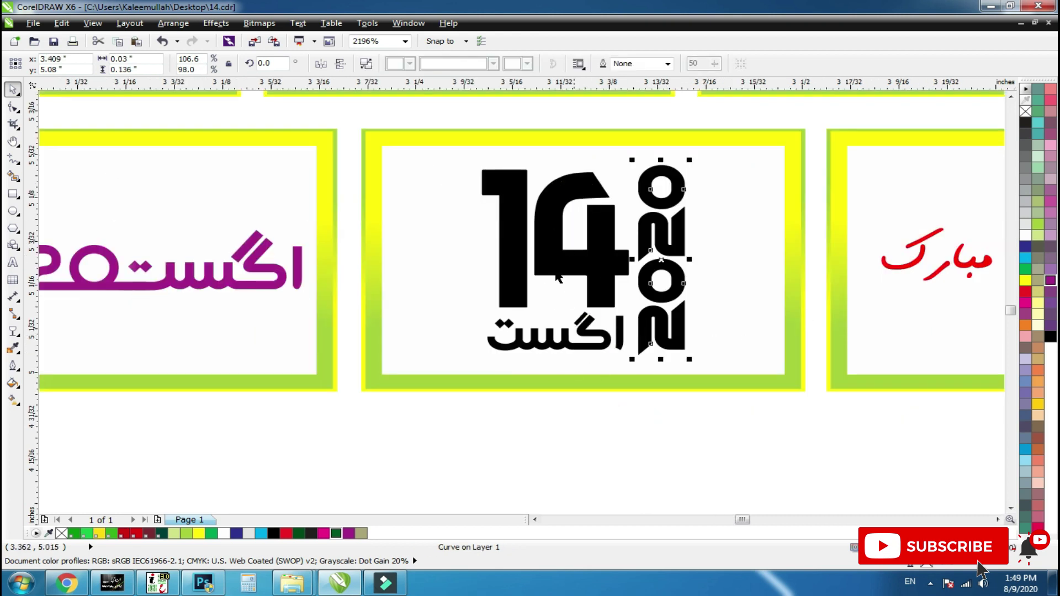
pyautogui.keyDown('shift'); pyautogui.click(557, 278); pyautogui.keyUp('shift')
pyautogui.keyDown('shift'); pyautogui.click(487, 292); pyautogui.keyUp('shift')
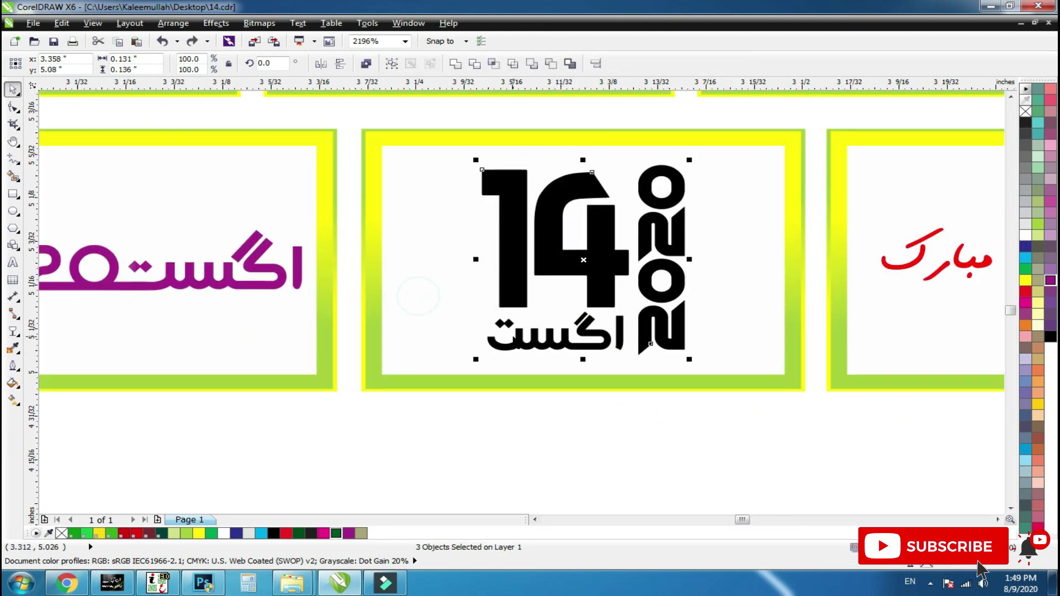
pyautogui.moveTo(436, 392); pyautogui.dragTo(745, 146)
pyautogui.hotkey('ctrl', 'l')
pyautogui.keyDown('shift'); pyautogui.click(726, 263); pyautogui.keyUp('shift')
pyautogui.keyDown('shift'); pyautogui.click(731, 270); pyautogui.keyUp('shift')
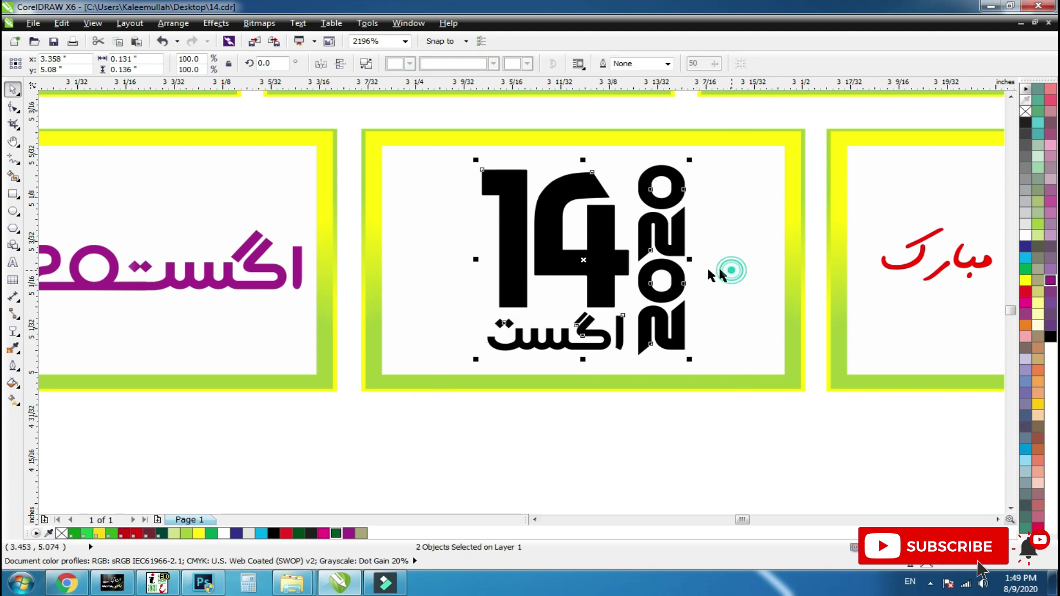
# Zoom in on the red calligraphy greeting tile and recolour the calligraphy black.
pyautogui.scroll(-2, 693, 271)
pyautogui.press('F2')
pyautogui.moveTo(678, 248); pyautogui.dragTo(802, 299)
pyautogui.click(715, 339)
pyautogui.moveTo(722, 326); pyautogui.dragTo(626, 356)
pyautogui.hotkey('ctrl', 'z')
pyautogui.scroll(-1, 435, 326)
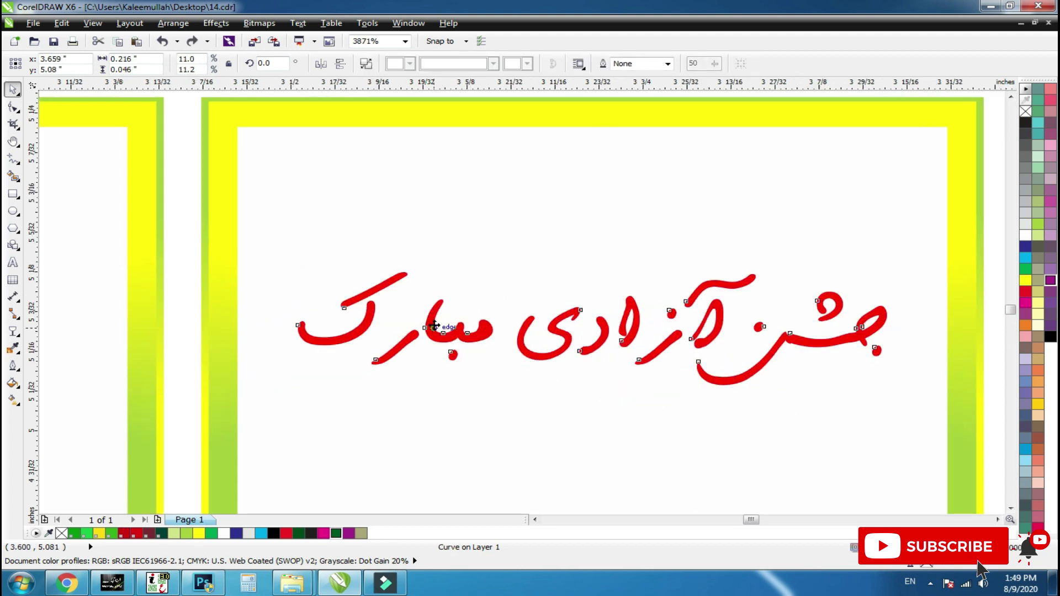
pyautogui.scroll(-2, 434, 326)
pyautogui.click(1051, 338)
# Magnify the portrait tiles and select the Iqbal portrait picture.
pyautogui.press('F2')
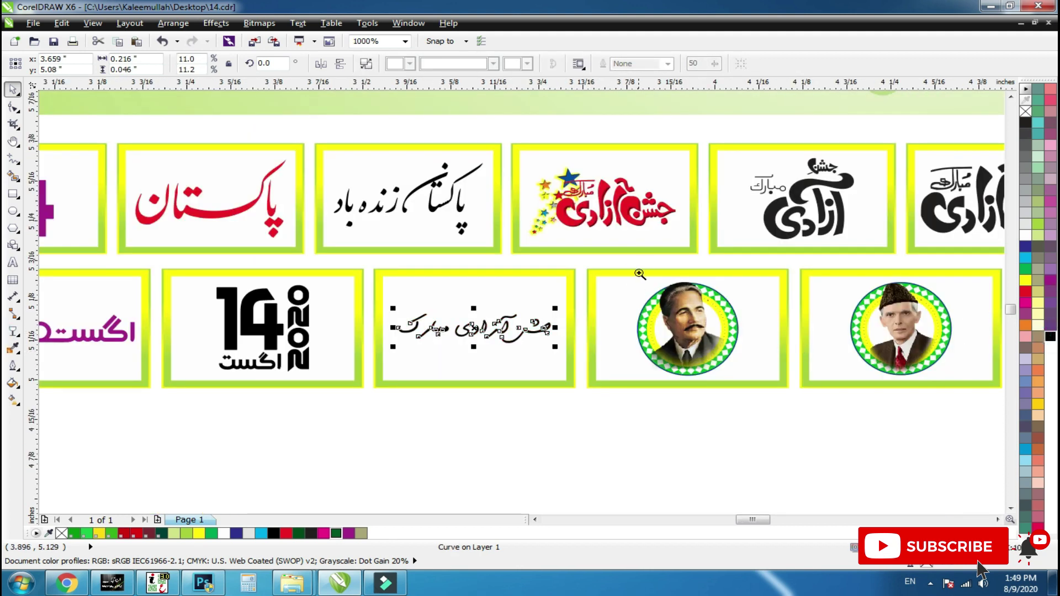
pyautogui.moveTo(639, 273); pyautogui.dragTo(712, 333)
pyautogui.scroll(-4, 562, 224)
pyautogui.scroll(1, 576, 296)
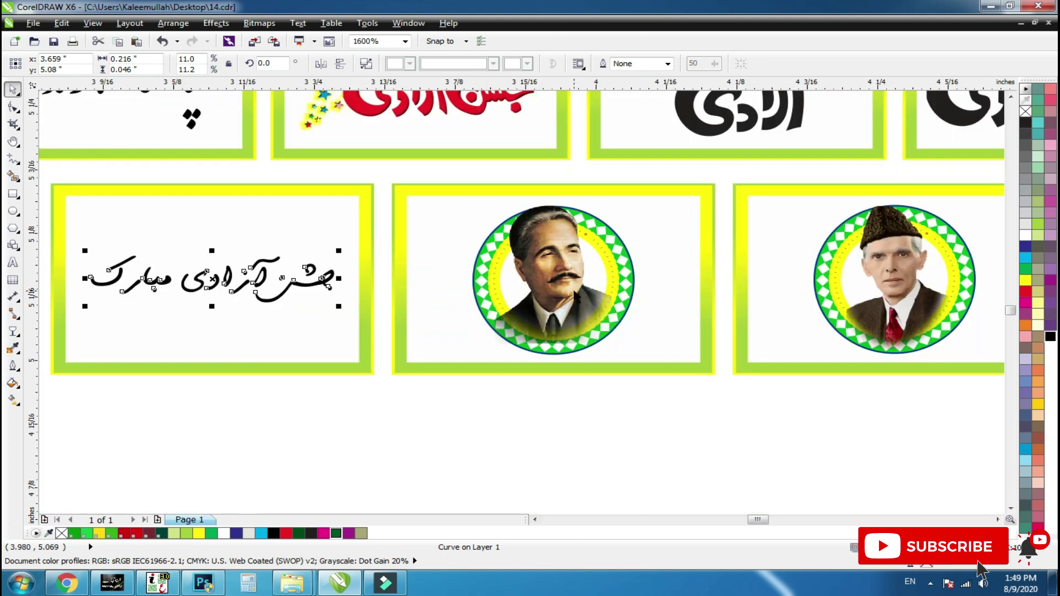
pyautogui.click(611, 291)
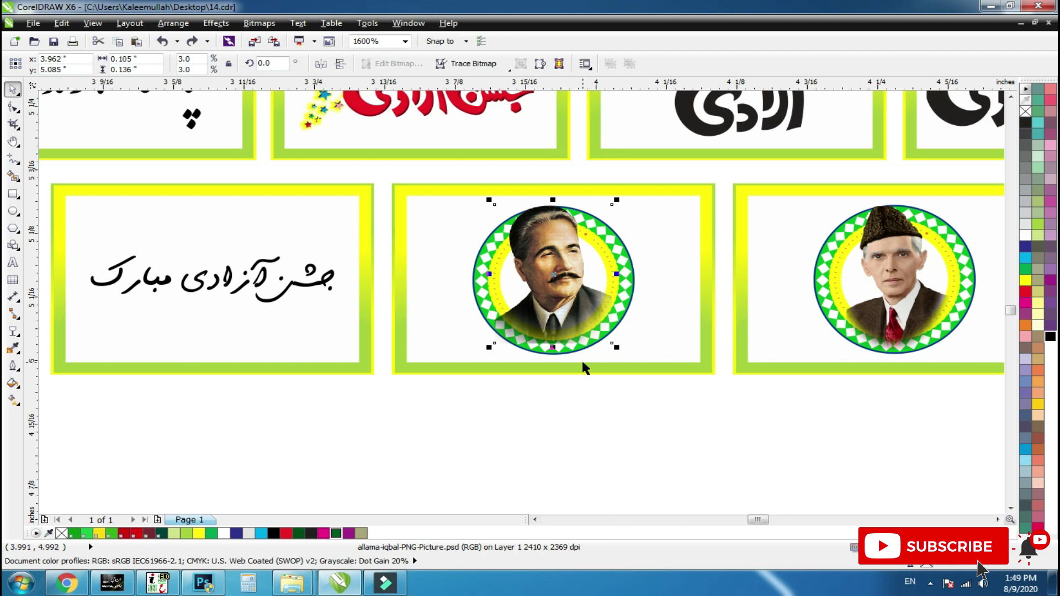
pyautogui.scroll(-1, 585, 368)
# Select the green shield in the green 14 tile, then zoom out to the whole page.
pyautogui.moveTo(813, 406); pyautogui.dragTo(1040, 276)
pyautogui.scroll(-1, 552, 407)
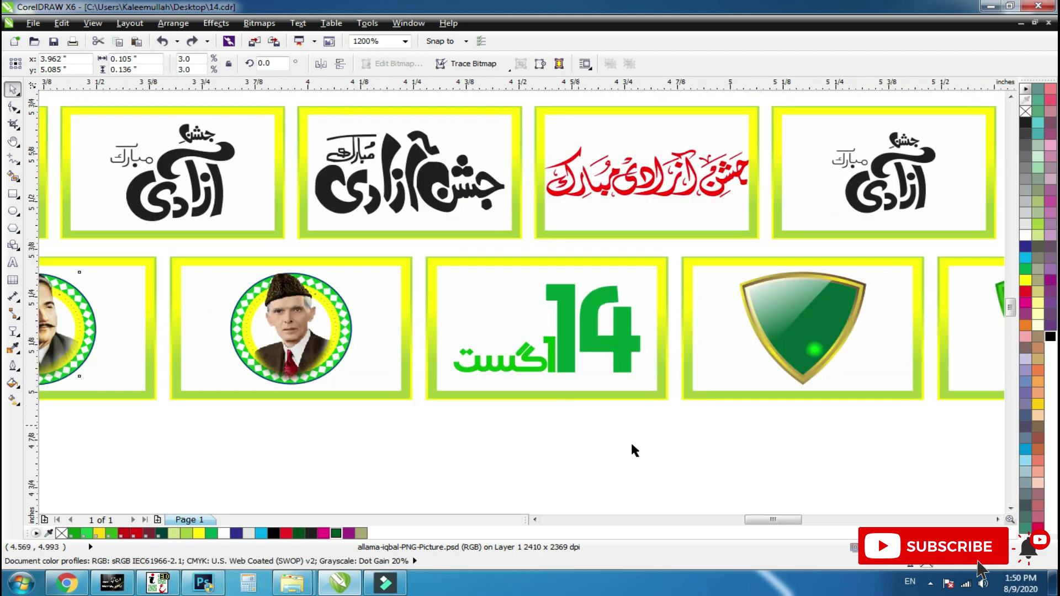
pyautogui.scroll(-1, 635, 450)
pyautogui.click(681, 370)
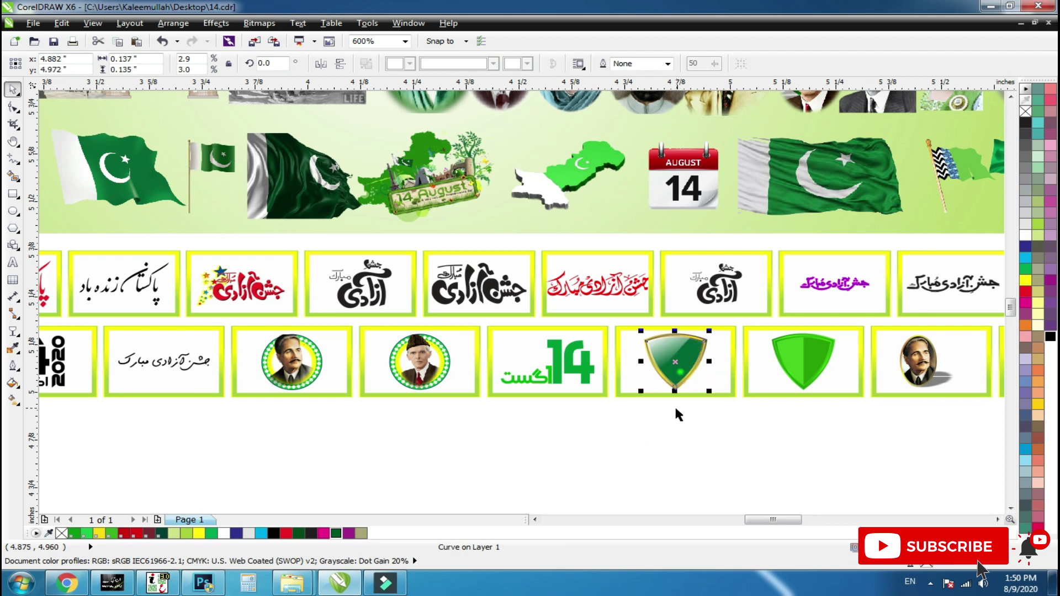
pyautogui.scroll(1, 587, 333)
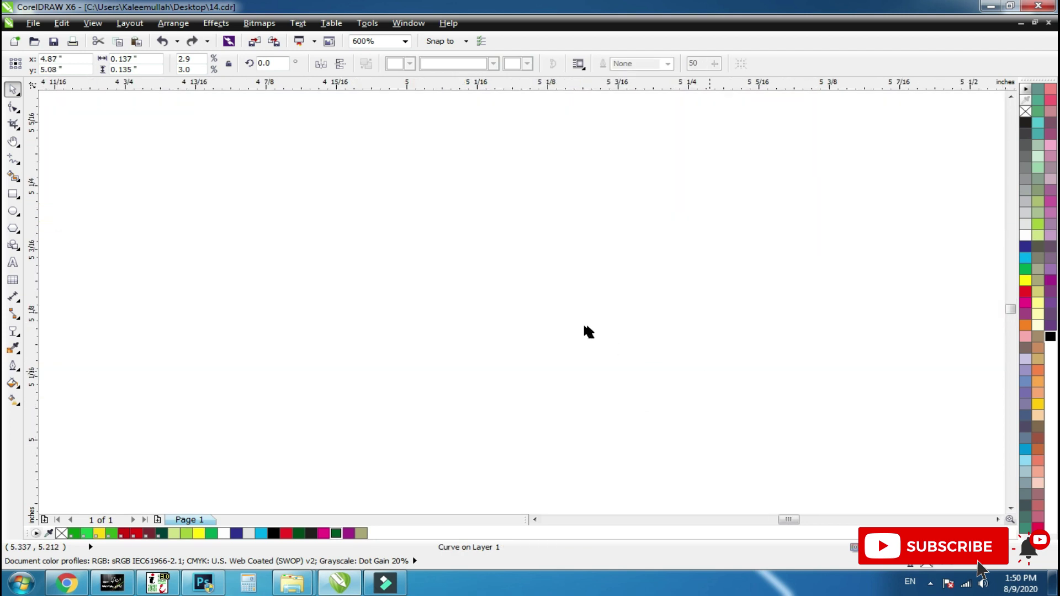
pyautogui.scroll(-2, 419, 395)
pyautogui.press('F10')
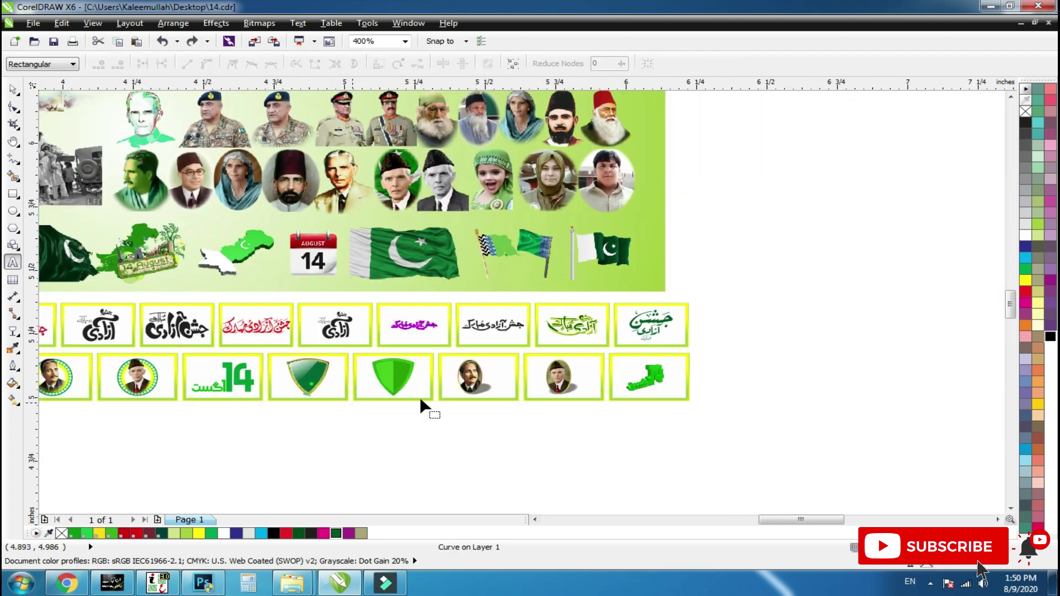
pyautogui.scroll(-1, 651, 259)
pyautogui.press('F2')
pyautogui.moveTo(688, 149); pyautogui.dragTo(48, 461)
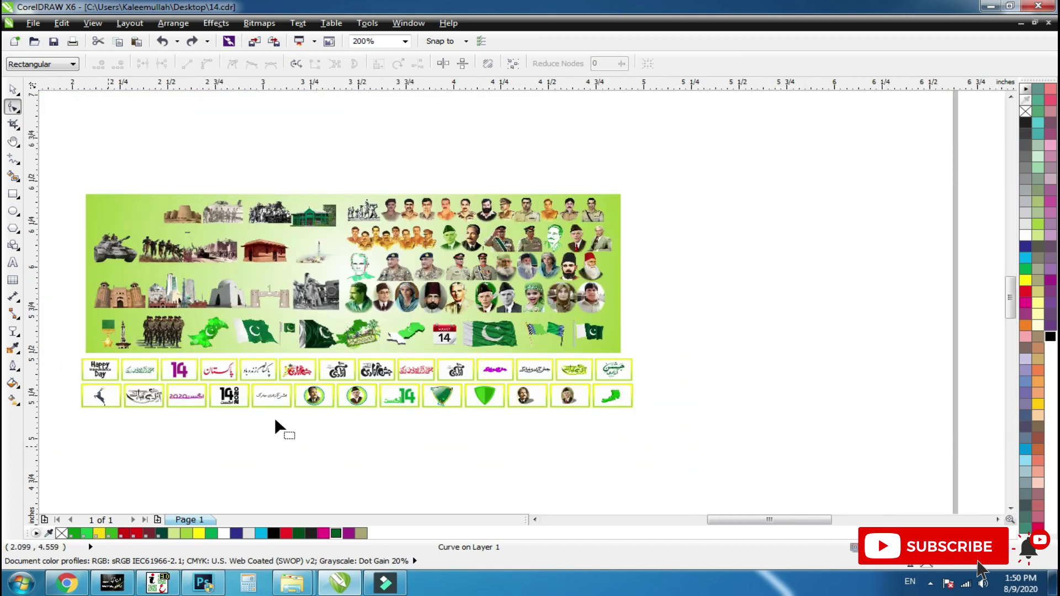
pyautogui.click(9, 266)
pyautogui.click(270, 465)
pyautogui.hotkey('ctrl', 'v')
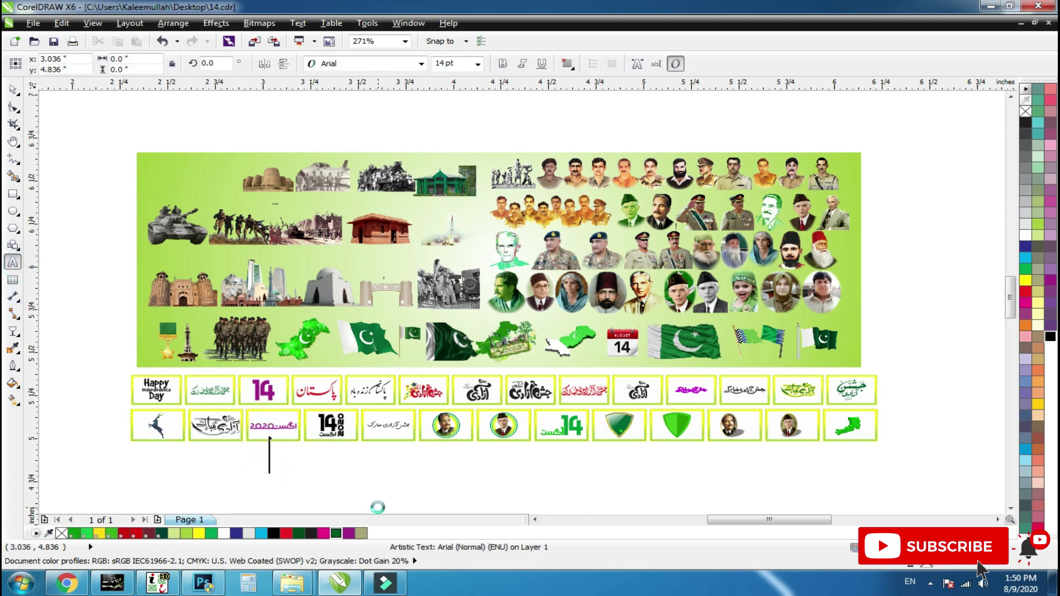
pyautogui.write('Password')
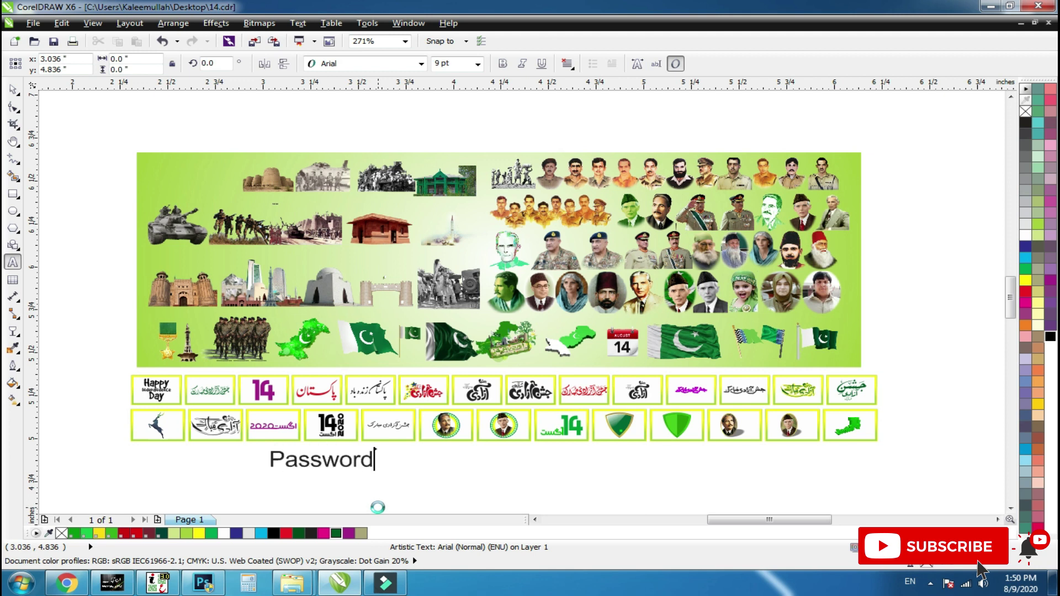
pyautogui.write('3: pakistan')
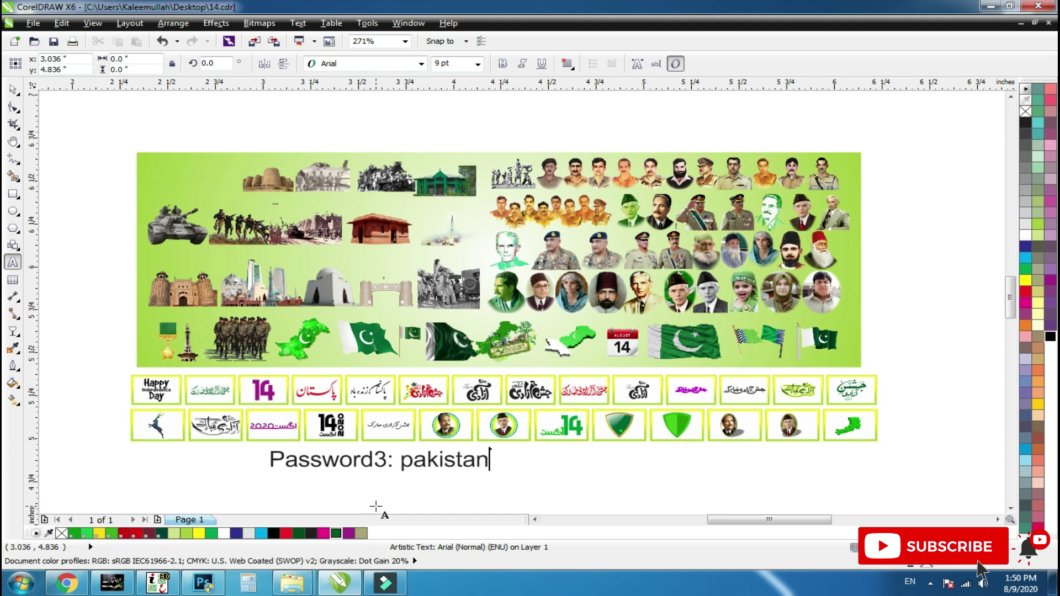
pyautogui.hotkey('ctrl', 'space')
pyautogui.click(415, 487)
pyautogui.click(433, 461)
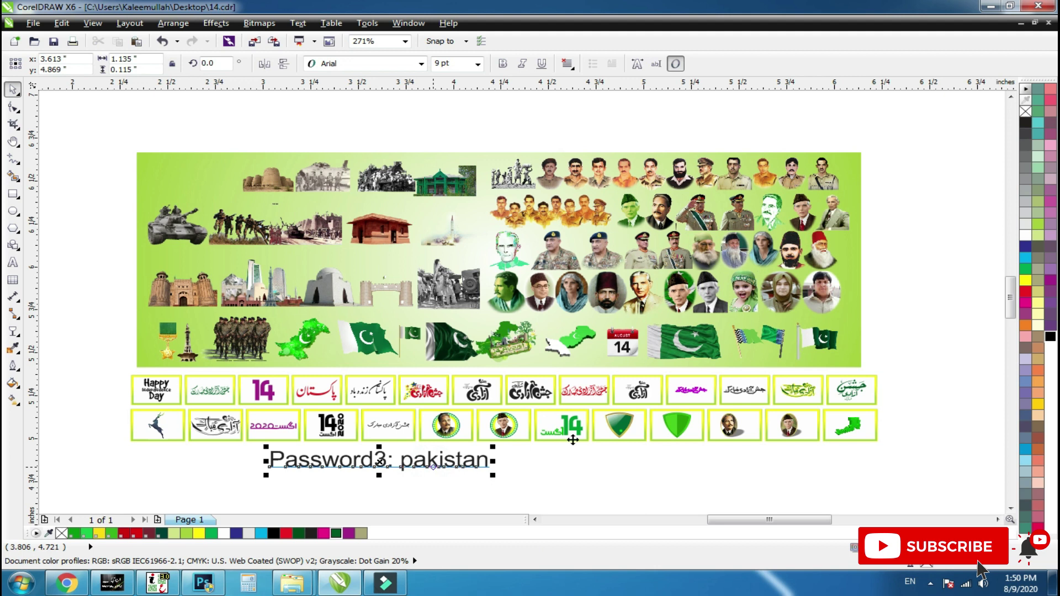
pyautogui.press('Delete')
pyautogui.press('F2')
pyautogui.moveTo(875, 395); pyautogui.dragTo(775, 474)
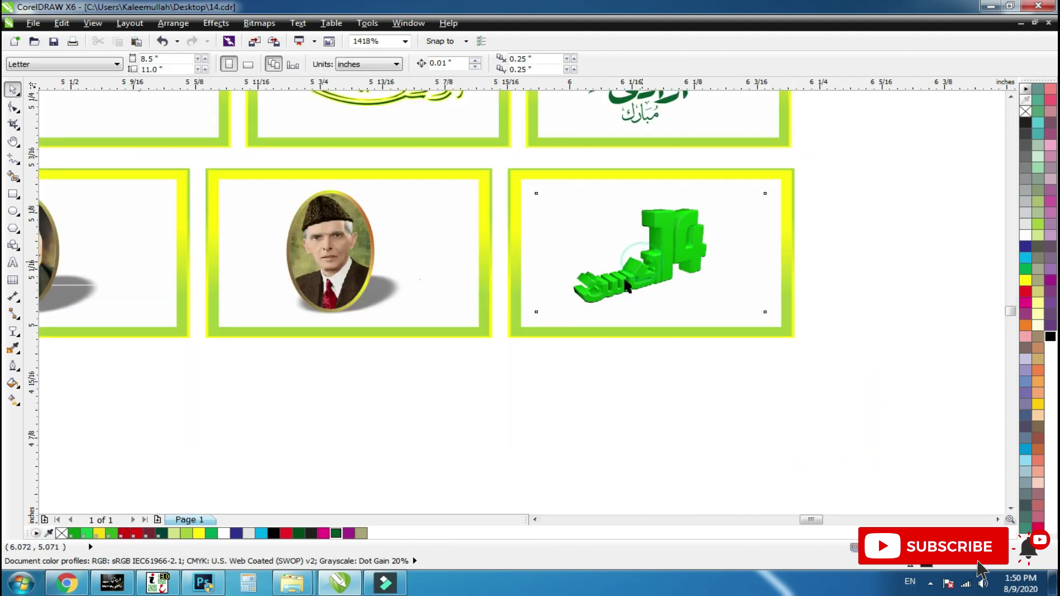
# Undo the stray moves, then group the Jinnah portrait with its shadow.
pyautogui.click(630, 295)
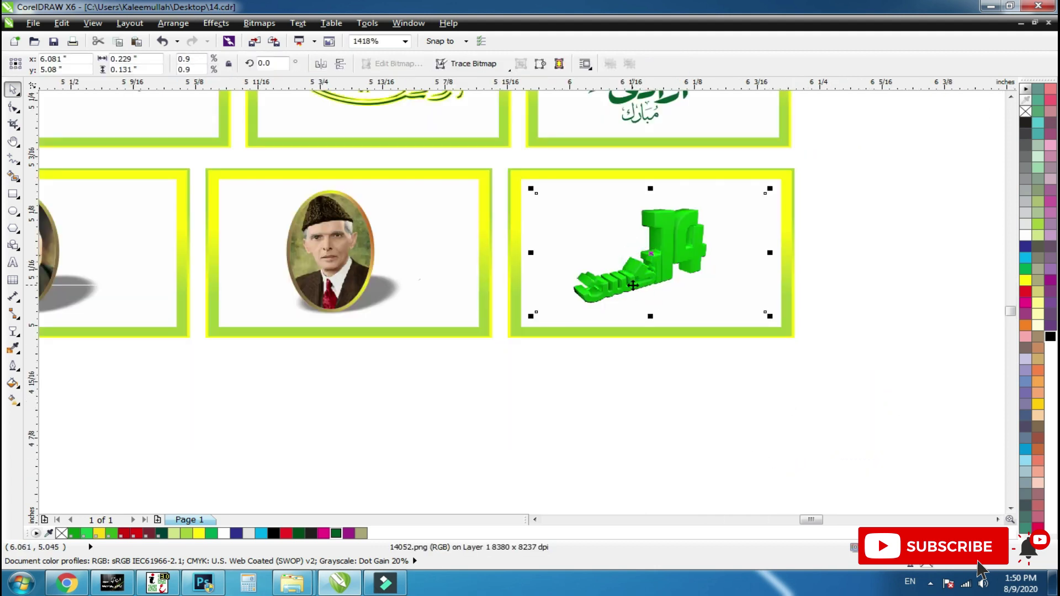
pyautogui.hotkey('ctrl', 'z')
pyautogui.moveTo(342, 261); pyautogui.dragTo(434, 276)
pyautogui.hotkey('ctrl', 'z')
pyautogui.keyDown('shift'); pyautogui.click(391, 290); pyautogui.keyUp('shift')
pyautogui.hotkey('ctrl', 'g')
pyautogui.keyDown('shift'); pyautogui.click(455, 285); pyautogui.keyUp('shift')
pyautogui.hotkey('ctrl', 'g')
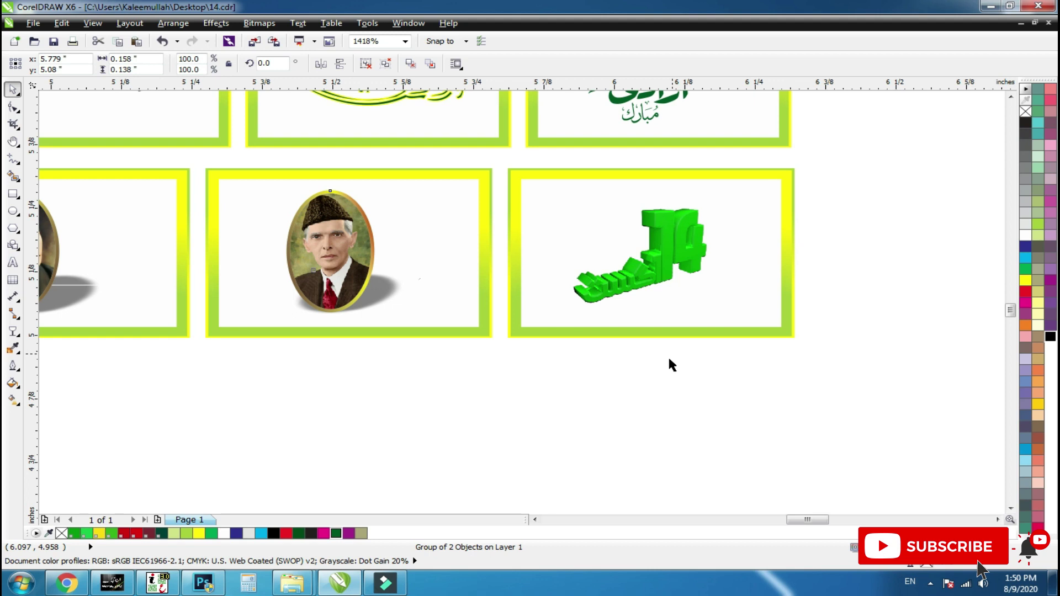
# Group the Iqbal portrait with its shadow and centre it vertically in its tile.
pyautogui.scroll(-2, 668, 355)
pyautogui.moveTo(513, 228); pyautogui.dragTo(165, 402)
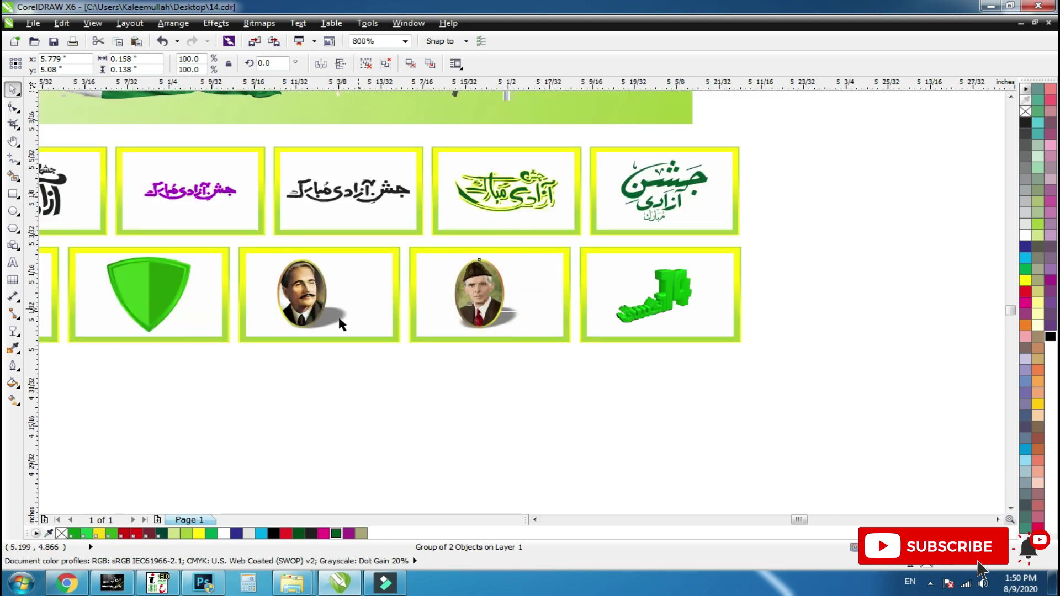
pyautogui.click(413, 292)
pyautogui.keyDown('shift'); pyautogui.click(512, 318); pyautogui.keyUp('shift')
pyautogui.hotkey('ctrl', 'g')
pyautogui.keyDown('shift'); pyautogui.click(586, 306); pyautogui.keyUp('shift')
pyautogui.press('e')
pyautogui.keyDown('shift'); pyautogui.click(585, 309); pyautogui.keyUp('shift')
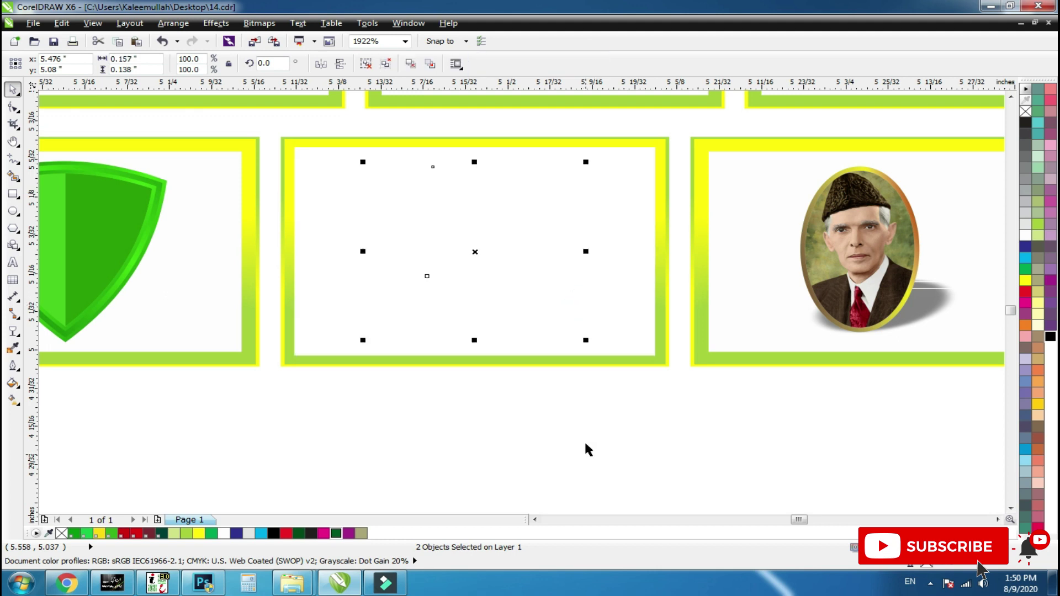
pyautogui.click(583, 439)
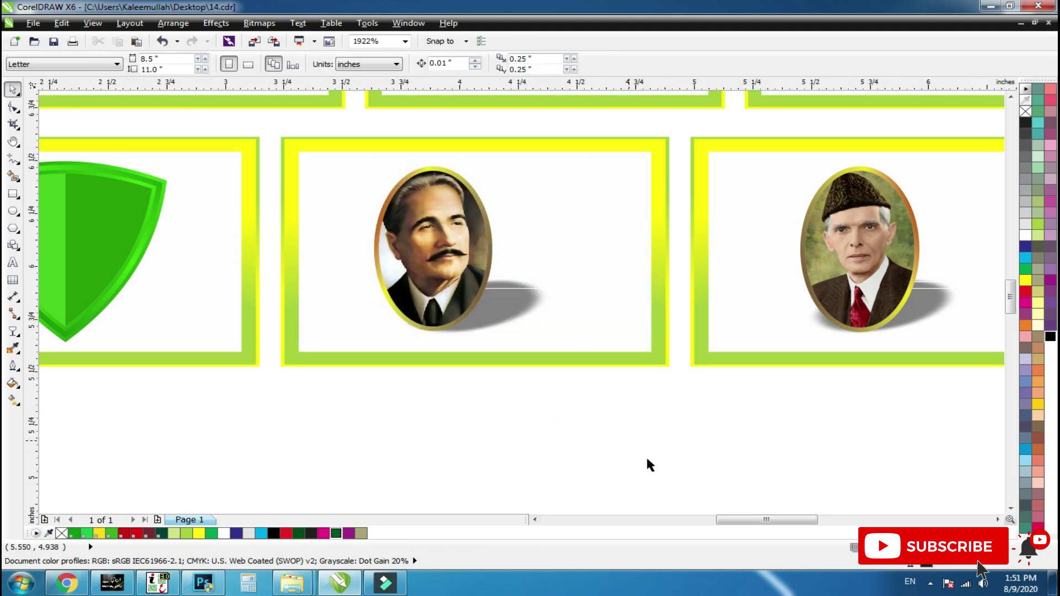
# Group the clipart backdrop together with the tile rows.
pyautogui.press('F4')
pyautogui.hotkey('ctrl', 'a')
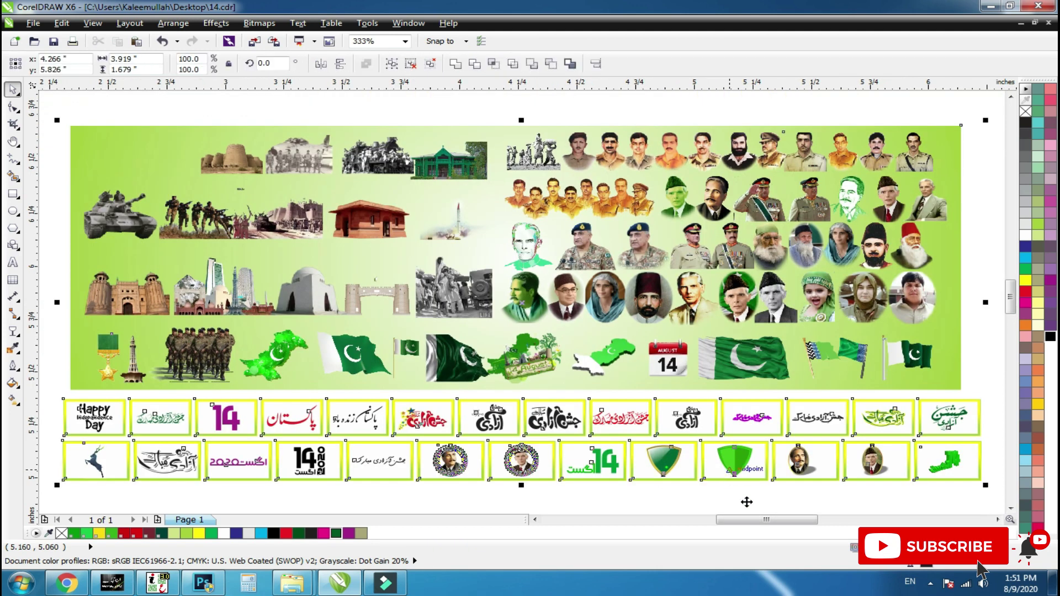
pyautogui.click(748, 502)
pyautogui.moveTo(993, 383); pyautogui.dragTo(47, 478)
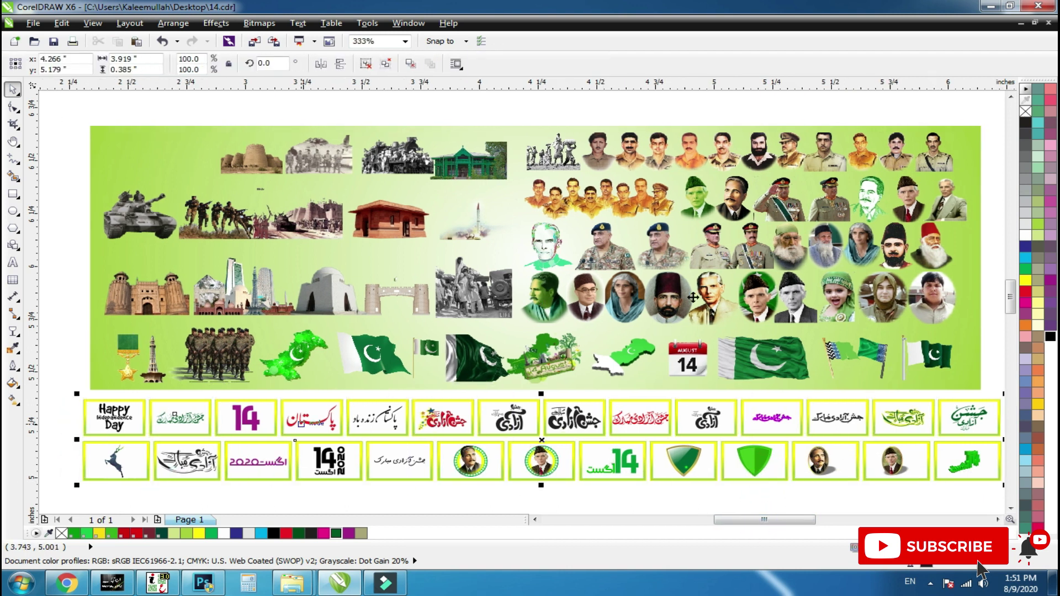
pyautogui.scroll(-3, 693, 297)
pyautogui.moveTo(875, 170); pyautogui.dragTo(331, 342)
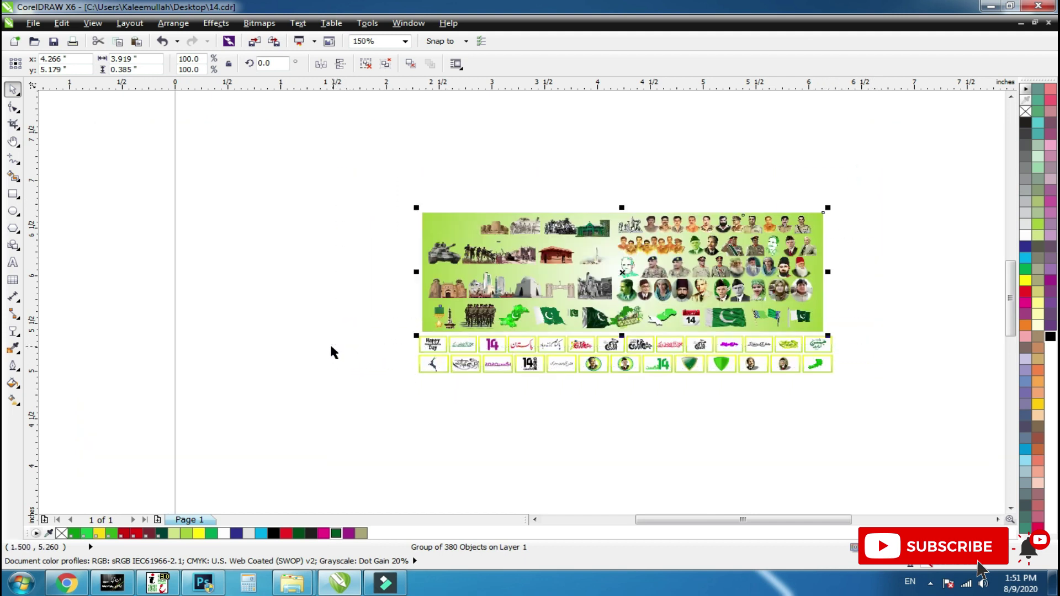
pyautogui.keyDown('shift'); pyautogui.click(563, 353); pyautogui.keyUp('shift')
pyautogui.hotkey('ctrl', 'g')
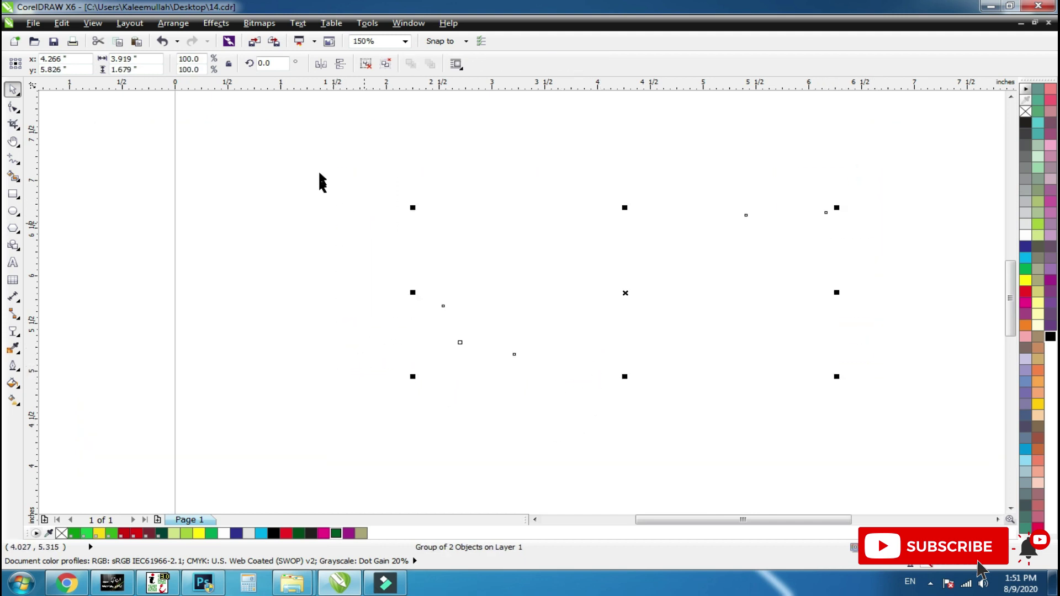
# Centre the combined group on the Letter page at 4.25, 5.5 inches and save.
pyautogui.moveTo(445, 340); pyautogui.dragTo(623, 407)
pyautogui.hotkey('shift', 'F2')
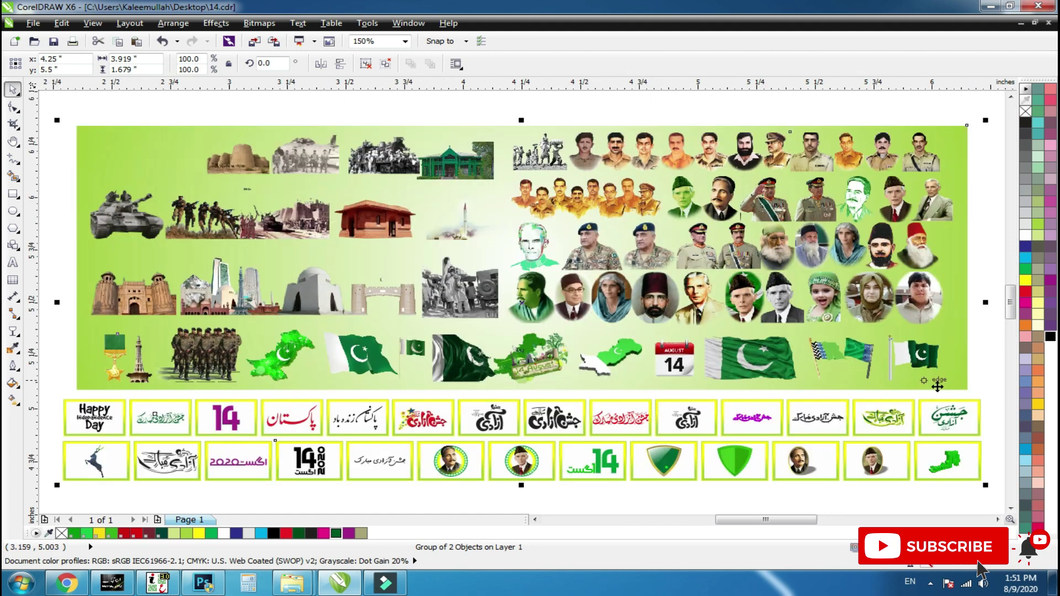
pyautogui.hotkey('ctrl', 's')
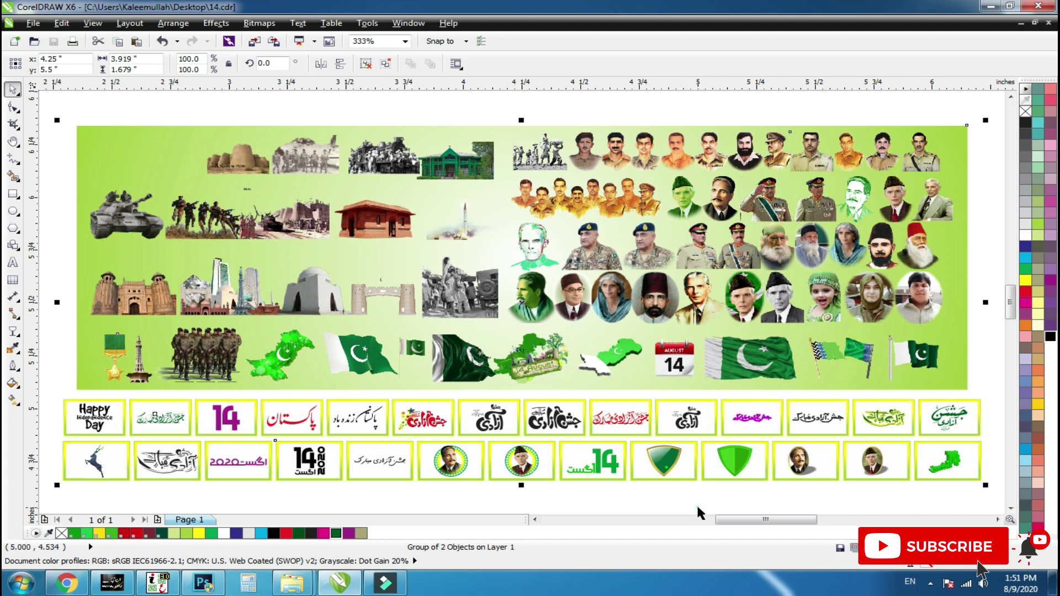
pyautogui.click(697, 506)
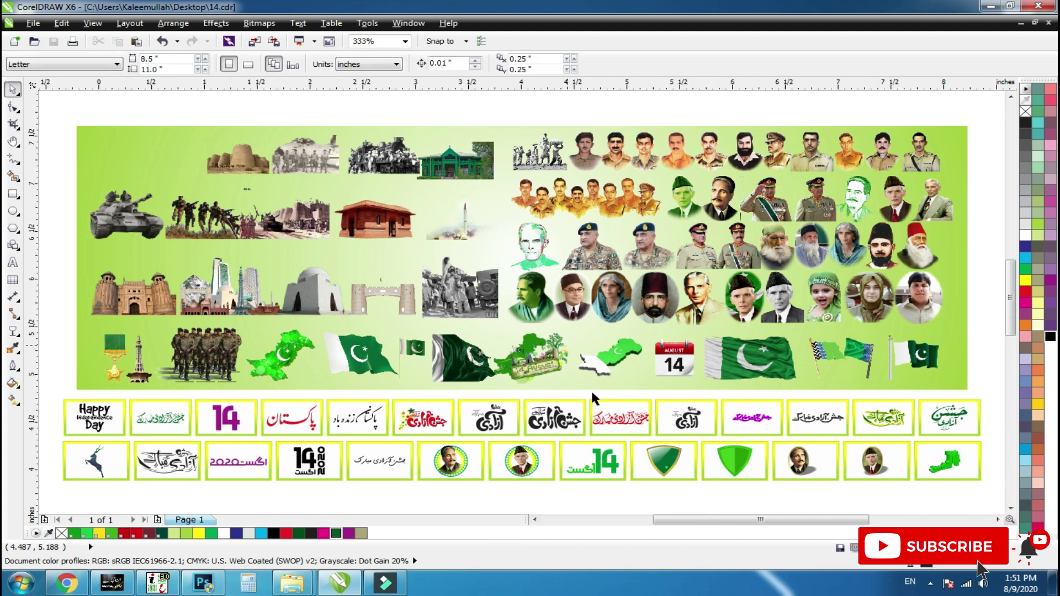
pyautogui.press('F3')
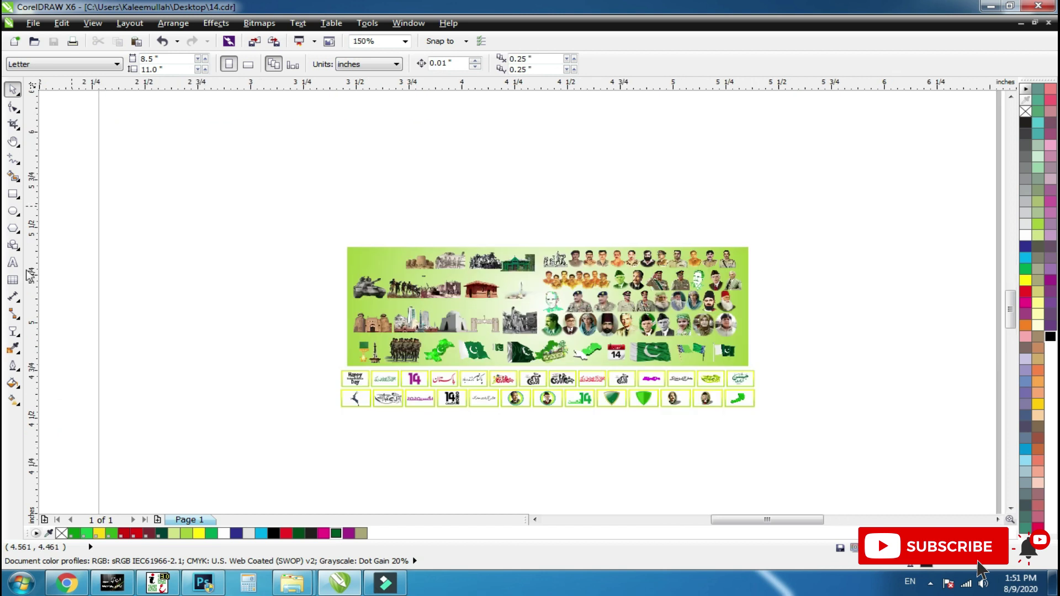
pyautogui.scroll(1, 580, 427)
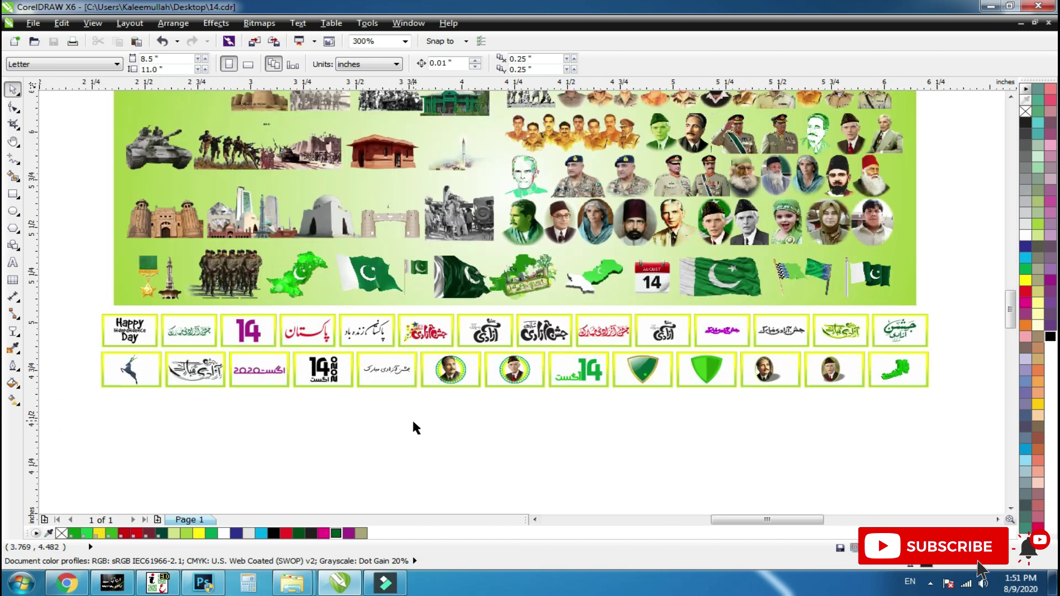